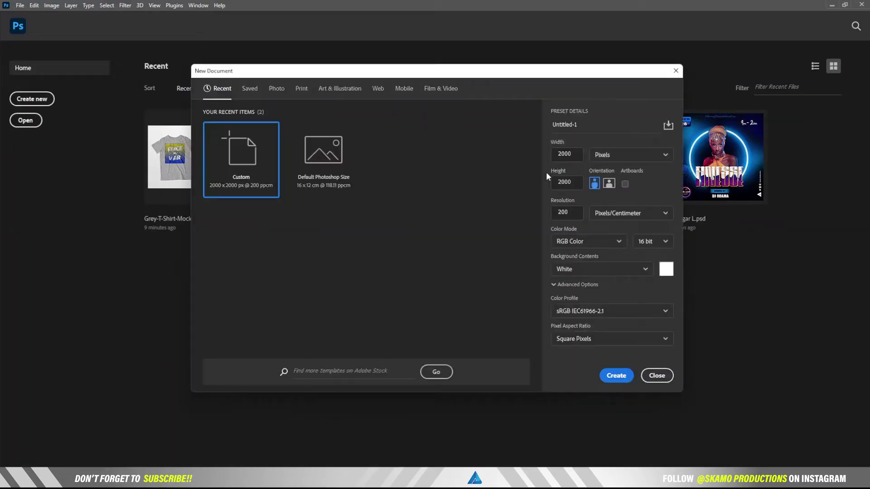
Create a 4000 × 4000 px document at 300 pixels/cm in 16-bit RGB with a white background
double_click(578, 158)
type("4000")
left_click(531, 187)
double_click(568, 179)
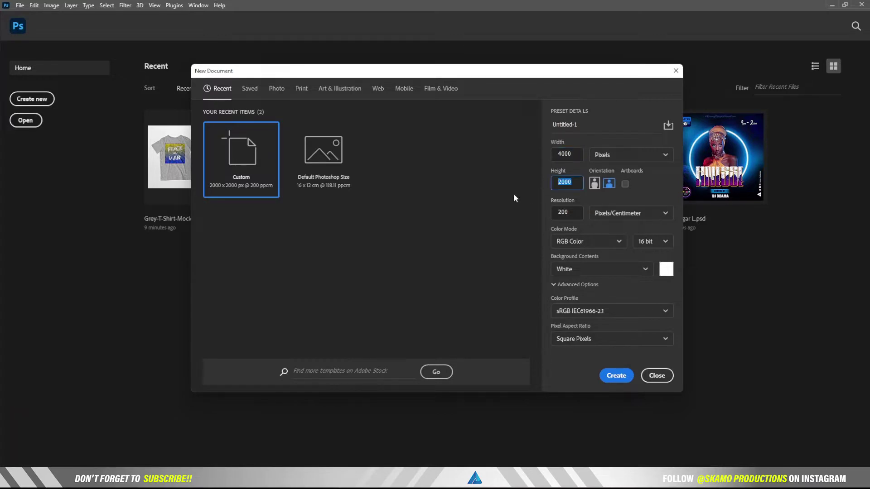
type("4")
double_click(571, 213)
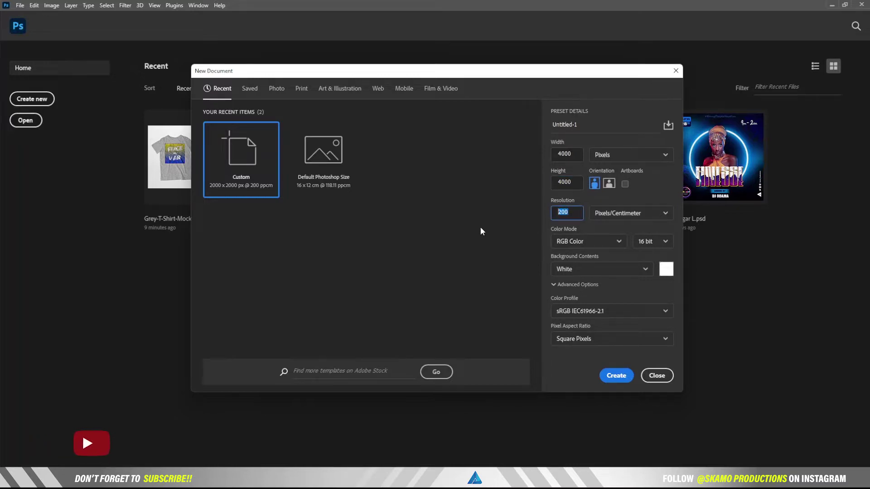
type("300")
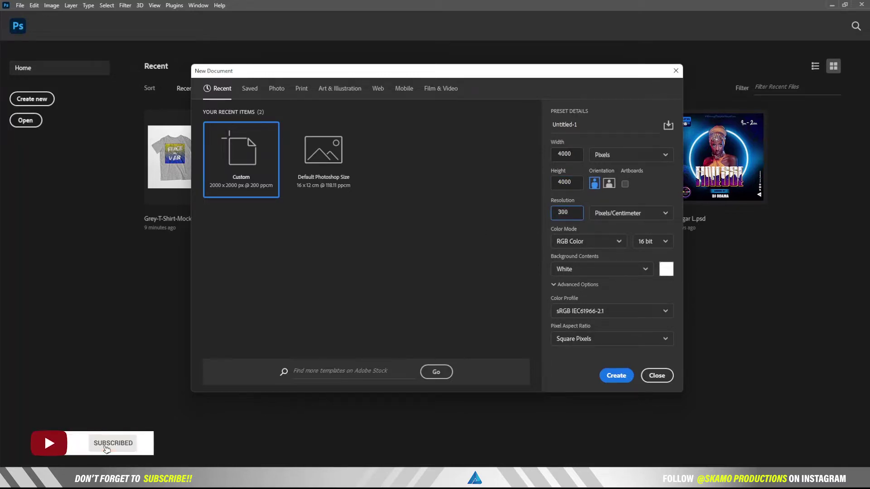
left_click(648, 242)
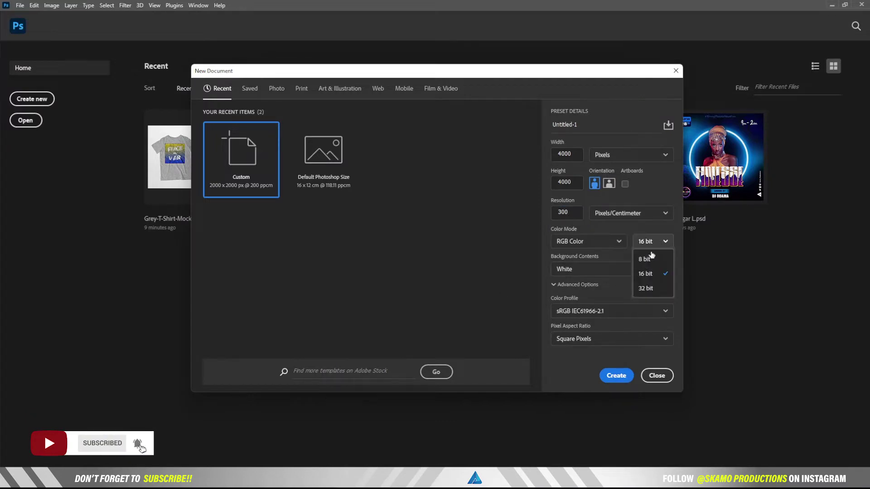
left_click(652, 272)
left_click(621, 378)
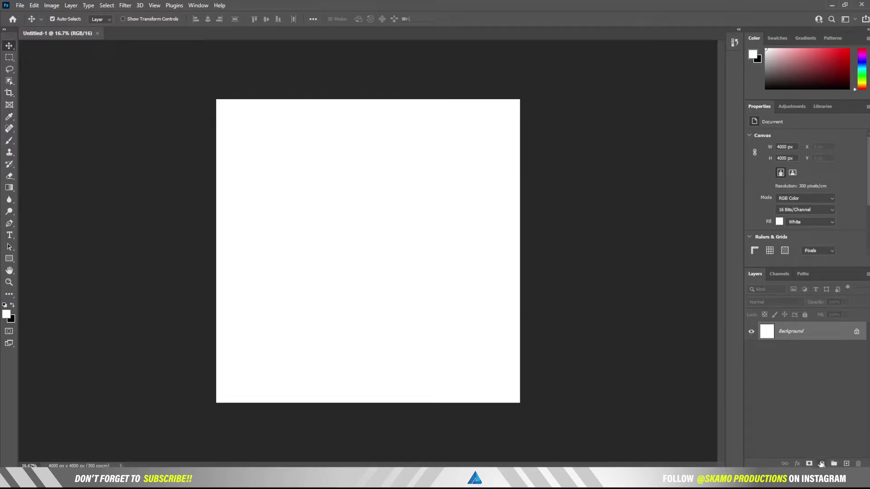
Unlock the Background layer so it becomes an editable Layer 0
left_click(821, 463)
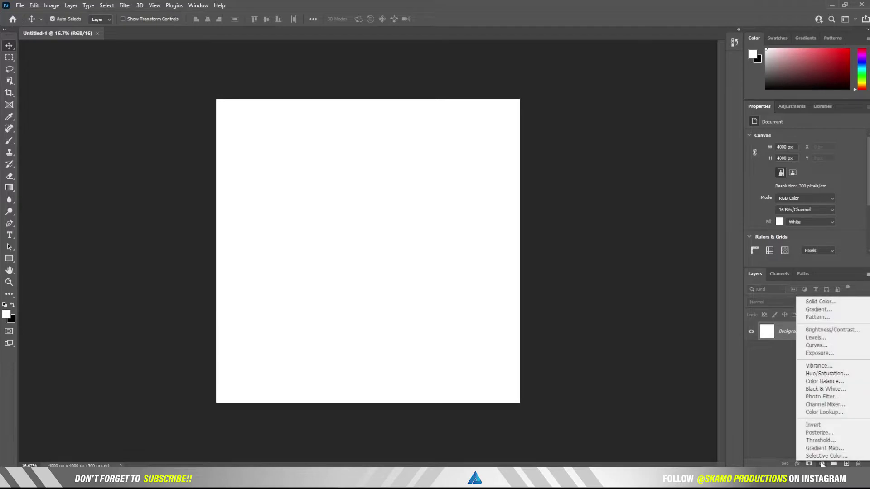
left_click(779, 430)
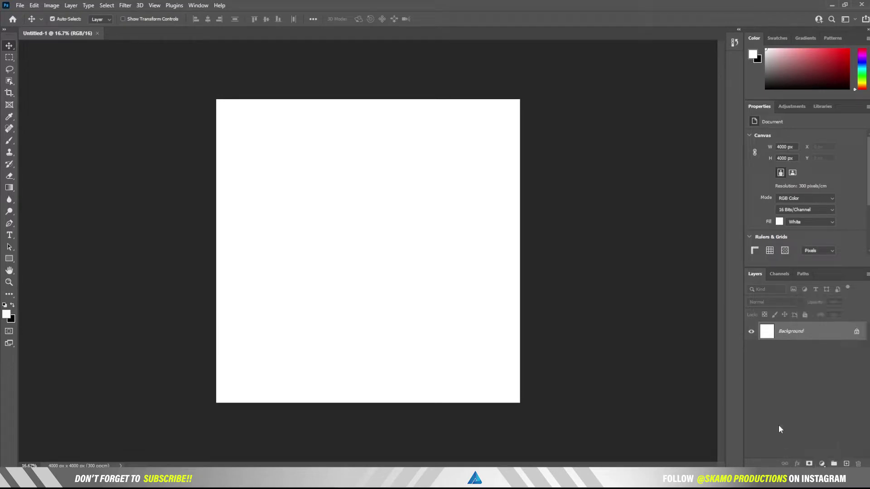
left_click(856, 332)
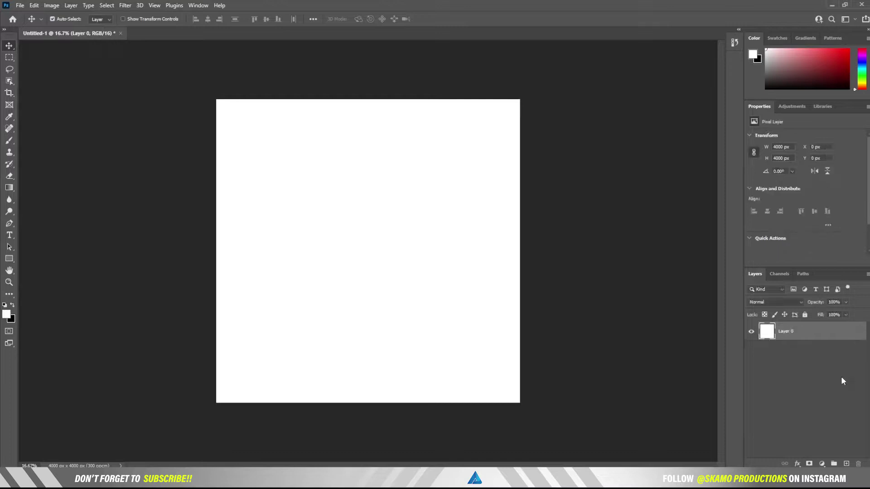
Add a black #000000 Color Overlay effect to Layer 0
left_click(792, 462)
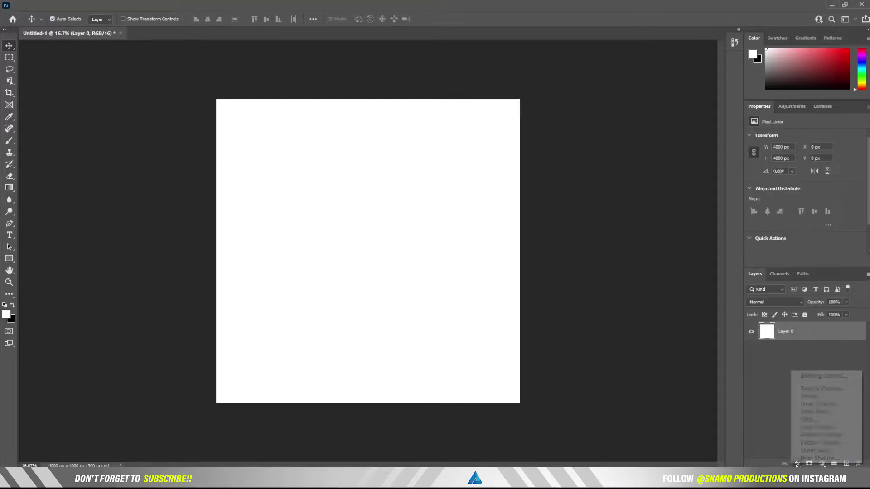
left_click(814, 428)
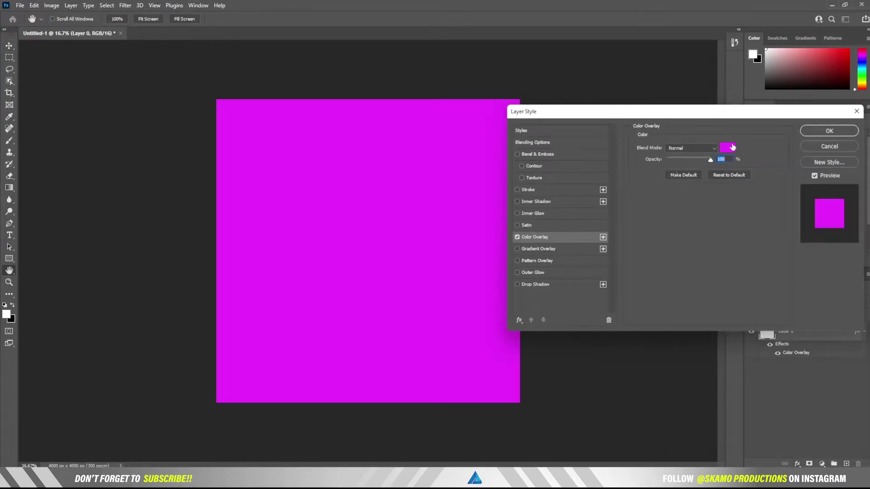
left_click(728, 147)
type("000000")
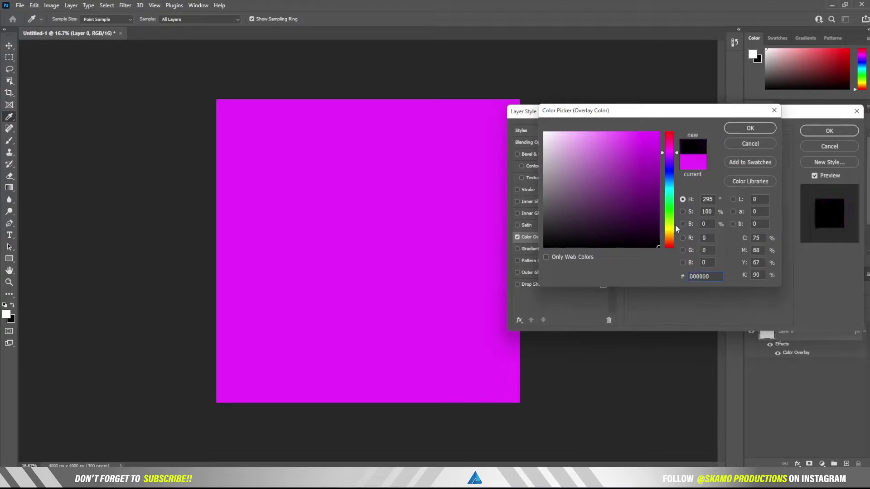
left_click(750, 128)
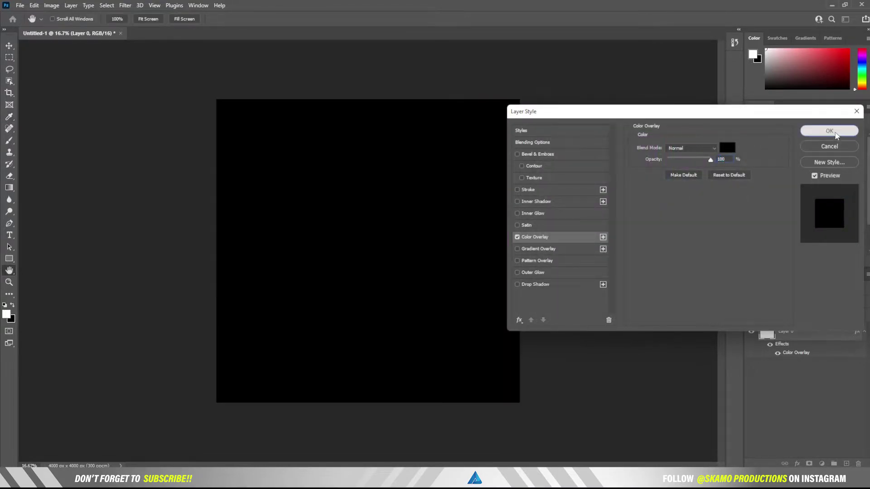
left_click(828, 131)
left_click(862, 333)
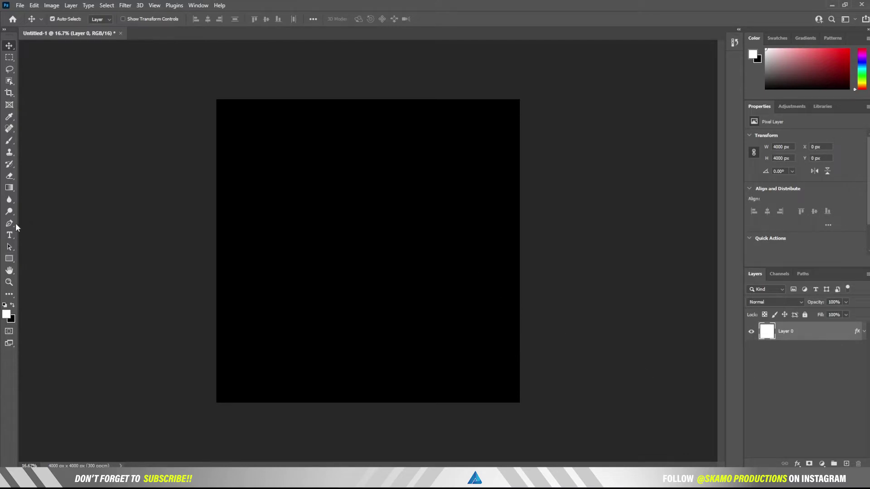
Type the word 'Best' near the top of the canvas, fixing the typo
left_click(9, 235)
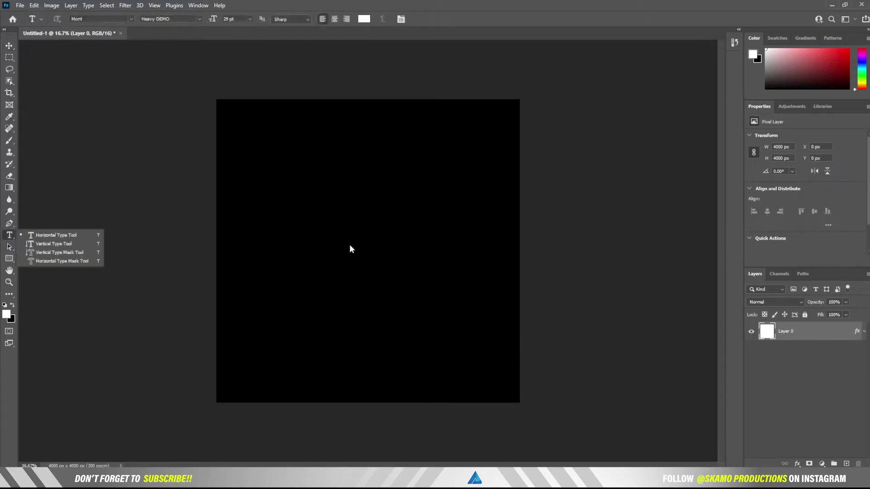
left_click(292, 189)
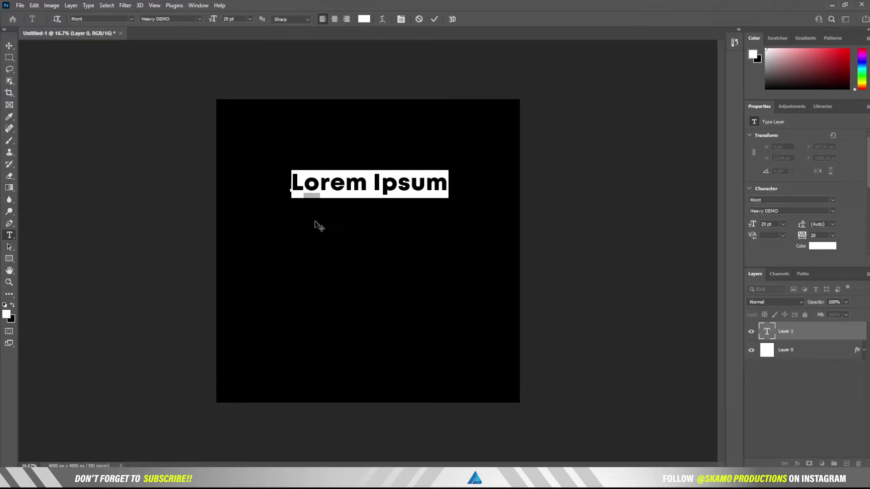
type("Be")
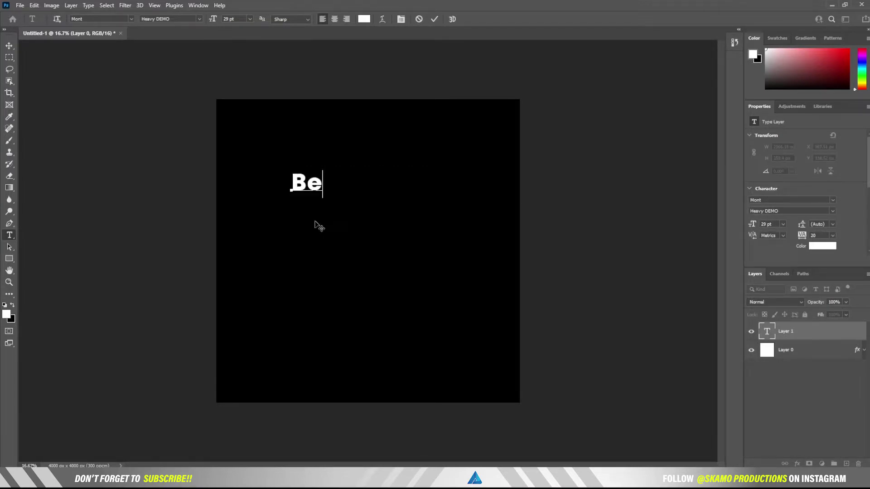
type("ts")
key("BackSpace")
key("BackSpace")
type("st")
Set the 'Best' text in the Bouquet Typeface font
key("ctrl+a")
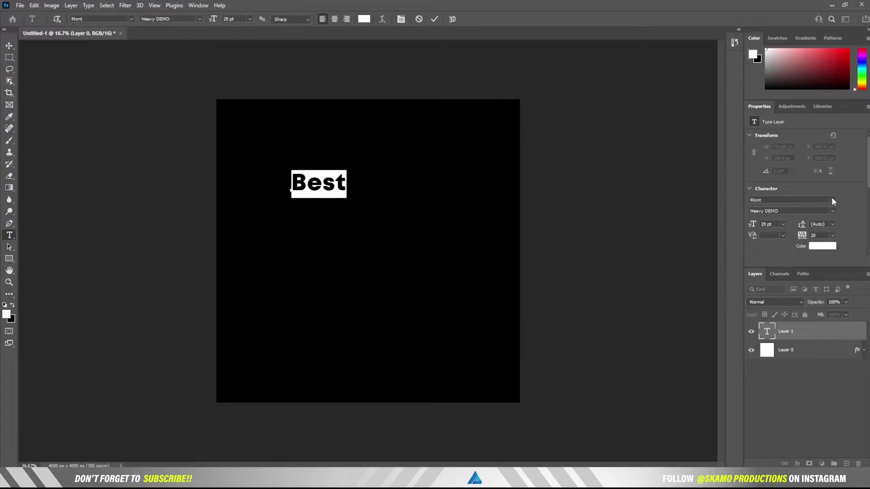
left_click(832, 200)
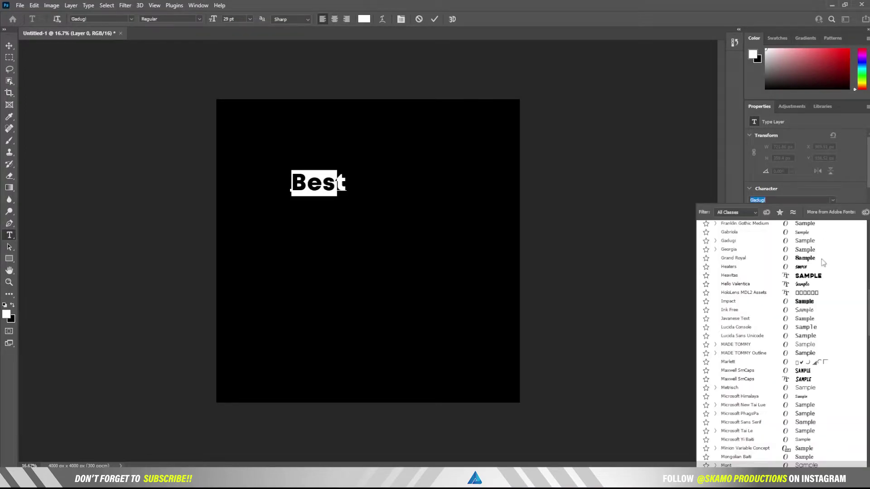
scroll(823, 262, "up", 2)
scroll(823, 262, "up", 2)
scroll(823, 262, "up", 2)
scroll(823, 263, "up", 3)
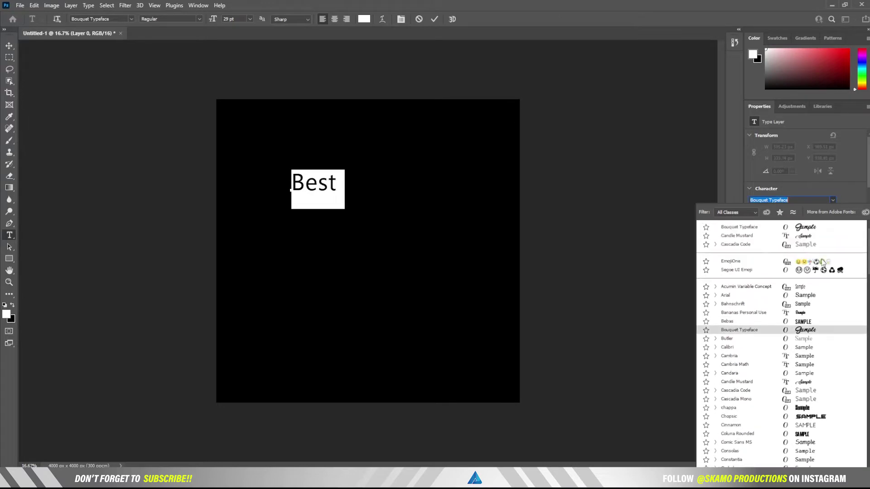
left_click(810, 336)
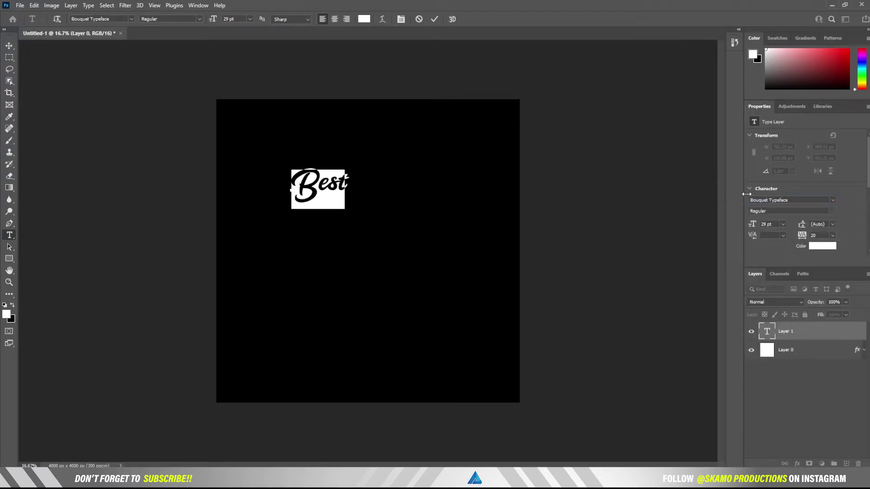
Enlarge 'Best' to 88 pt, nudge it slightly left and down, and commit it
left_click_drag(753, 224, 781, 234)
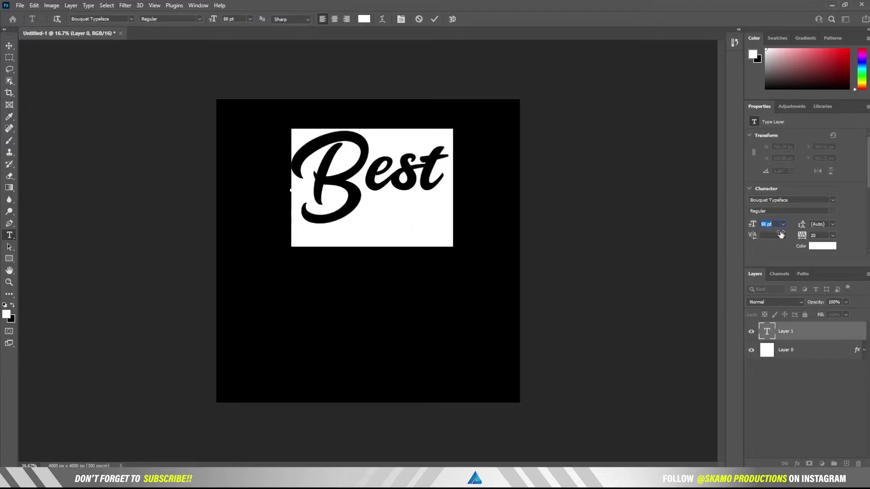
left_click_drag(388, 279, 376, 281)
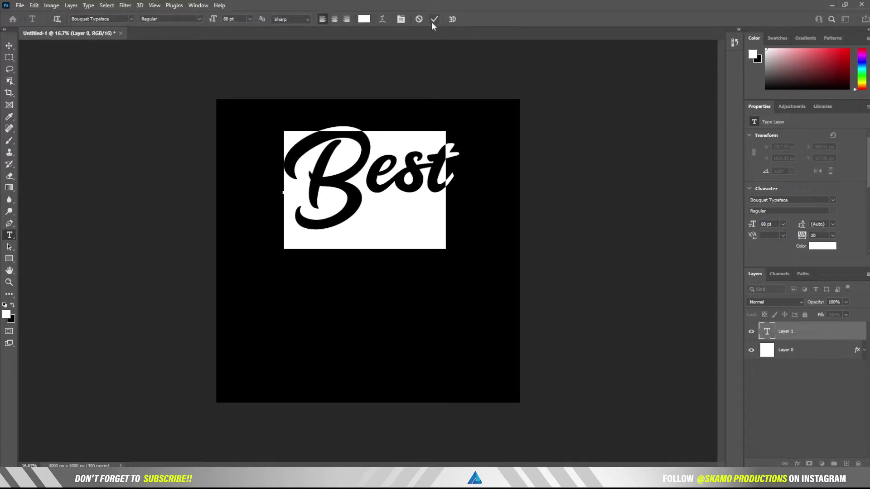
left_click(433, 19)
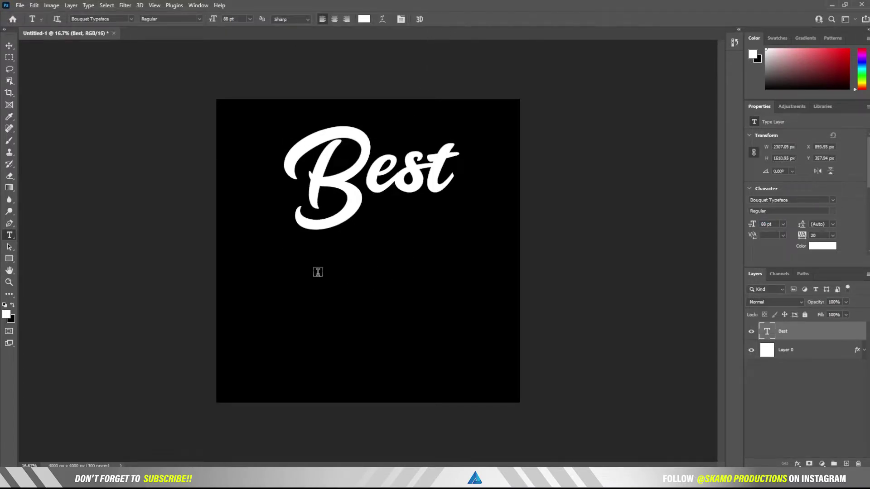
left_click(317, 271)
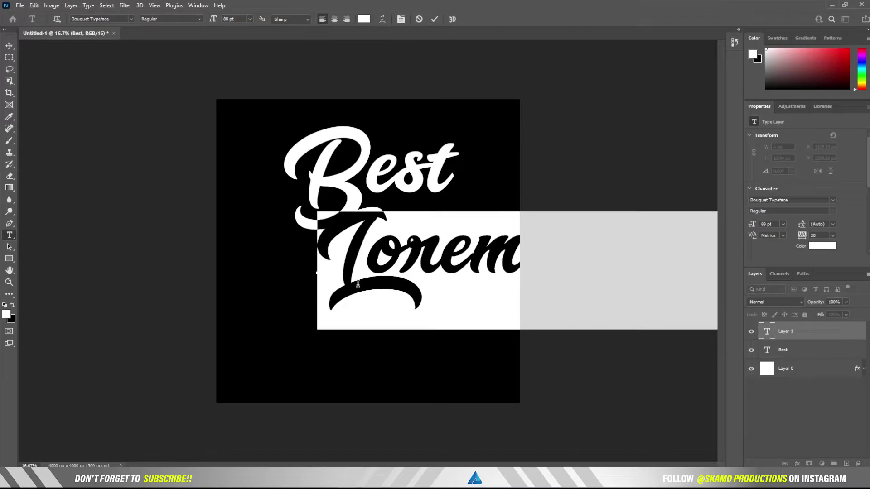
Type 'life', shrink it to 47 pt, and tuck it under 'Best'
type("I")
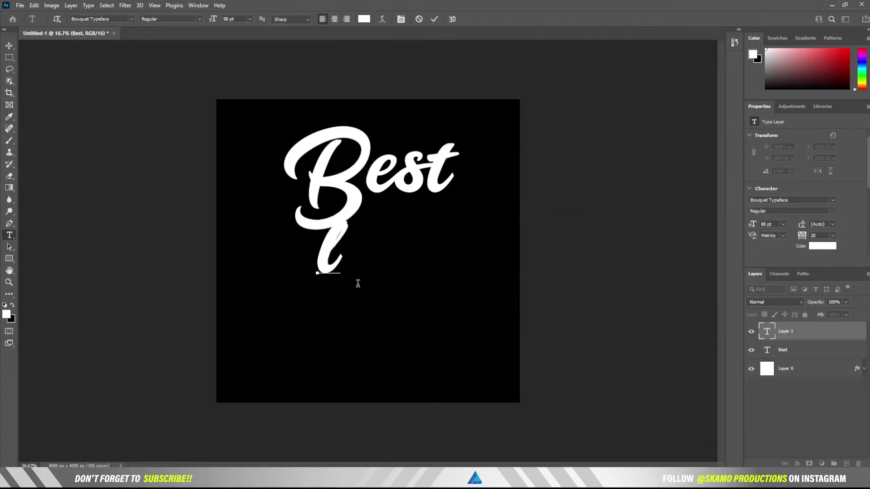
type("if")
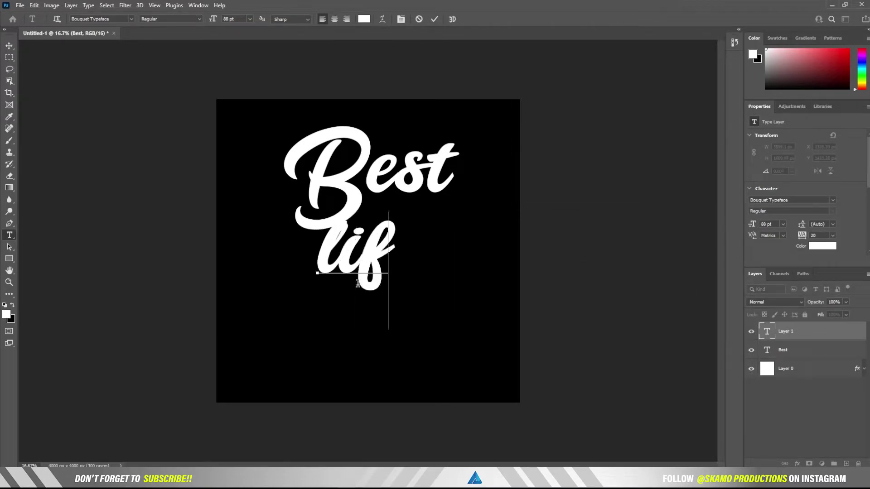
type("e")
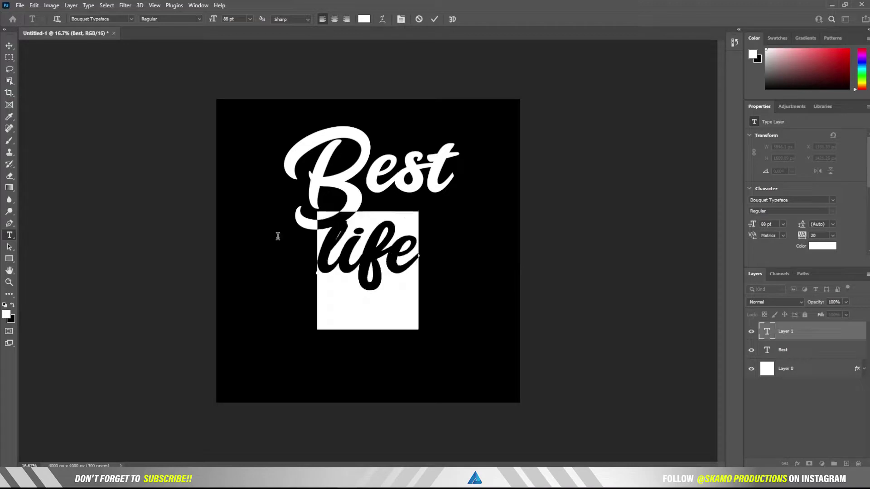
key("ctrl+a")
left_click_drag(750, 222, 732, 226)
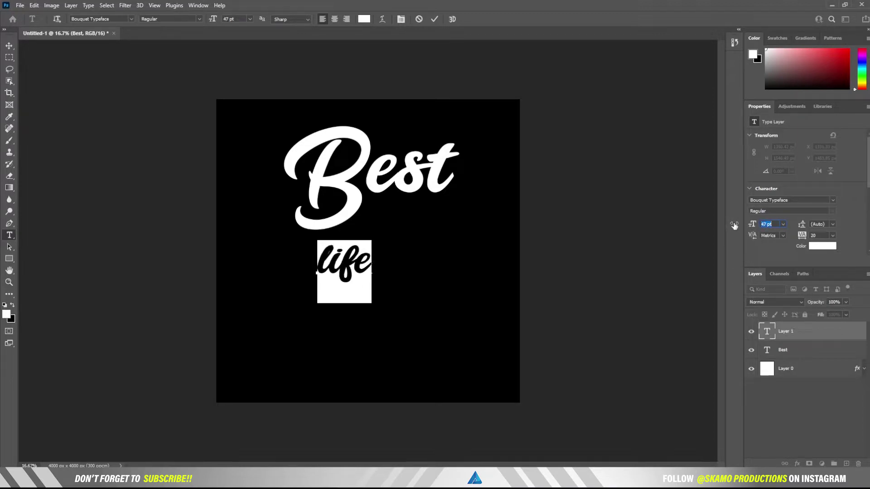
left_click_drag(370, 321, 411, 274)
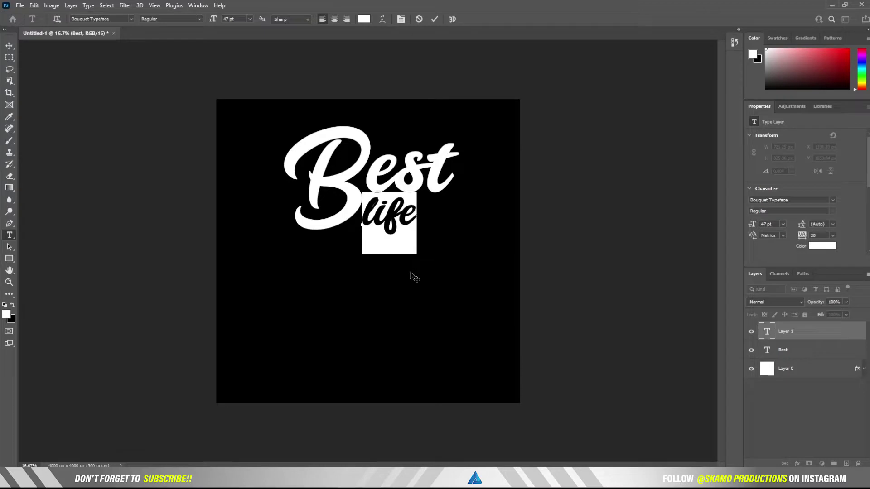
left_click_drag(411, 275, 406, 272)
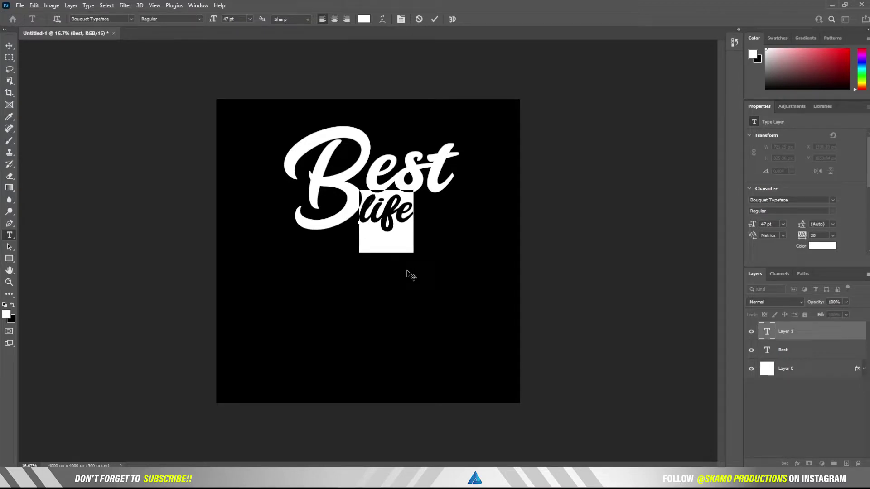
left_click(433, 20)
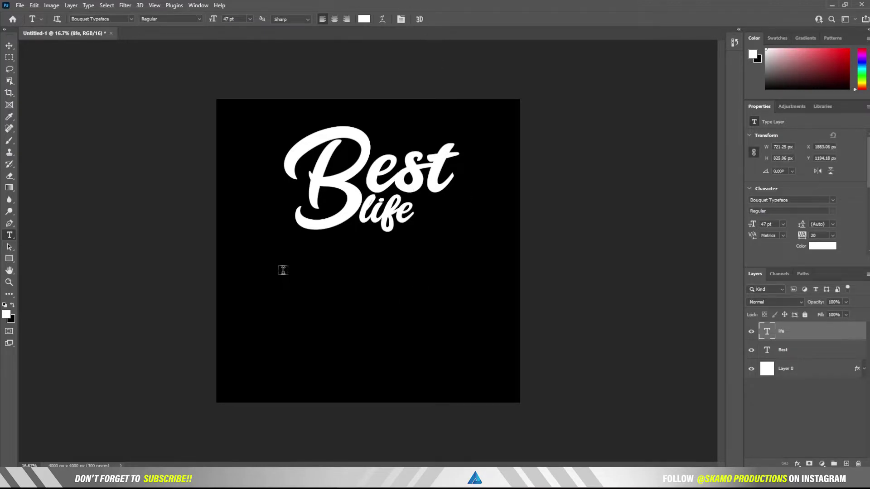
Type 'Ever' at 88 pt and move it down beneath 'life'
left_click(286, 279)
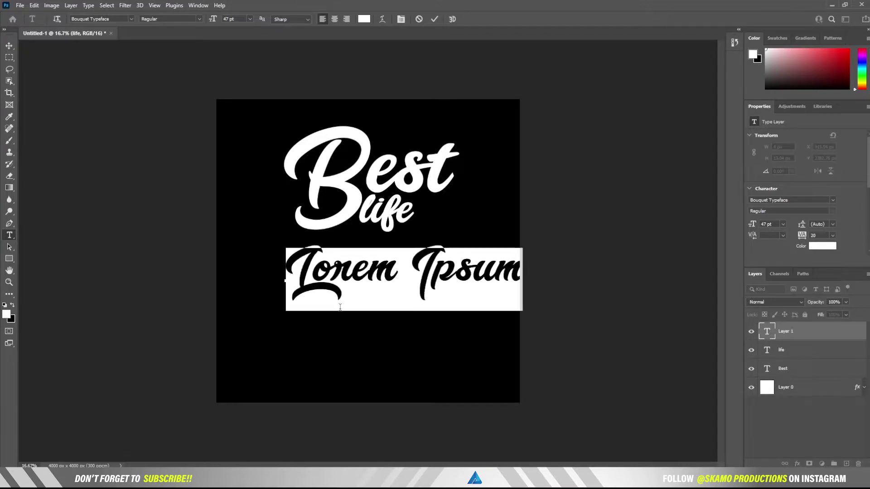
type("E")
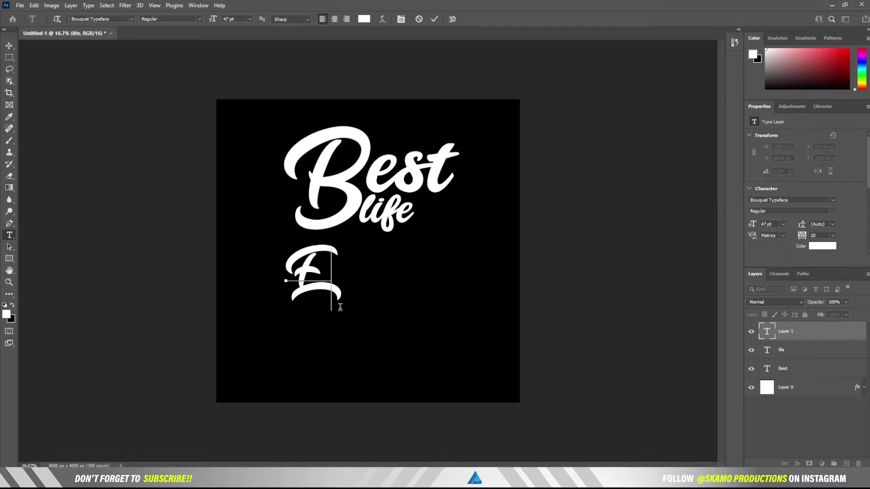
type("ver")
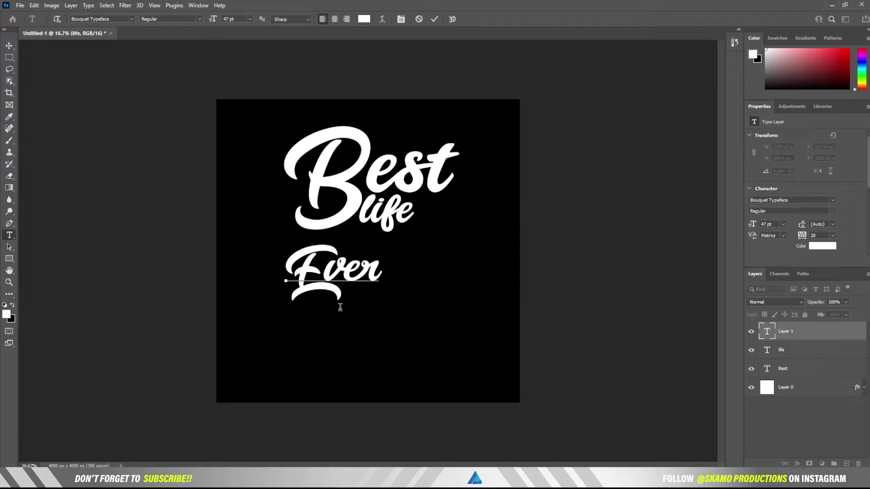
key("ctrl+a")
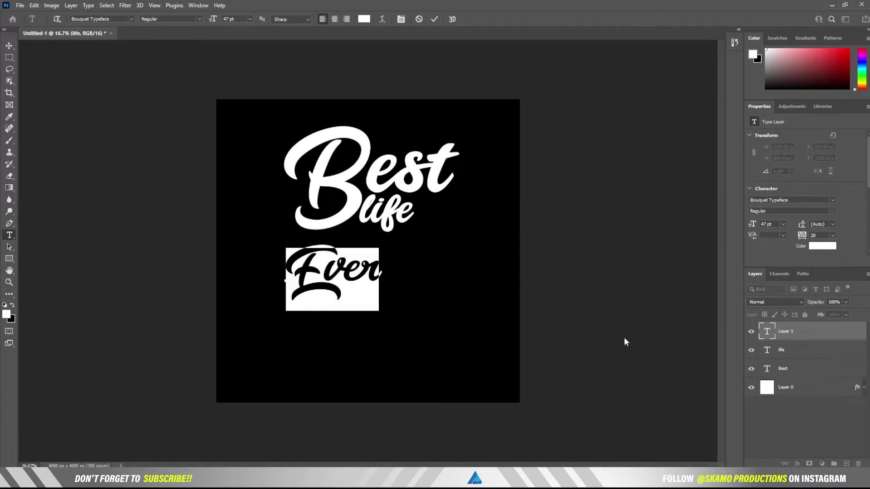
left_click_drag(751, 224, 771, 230)
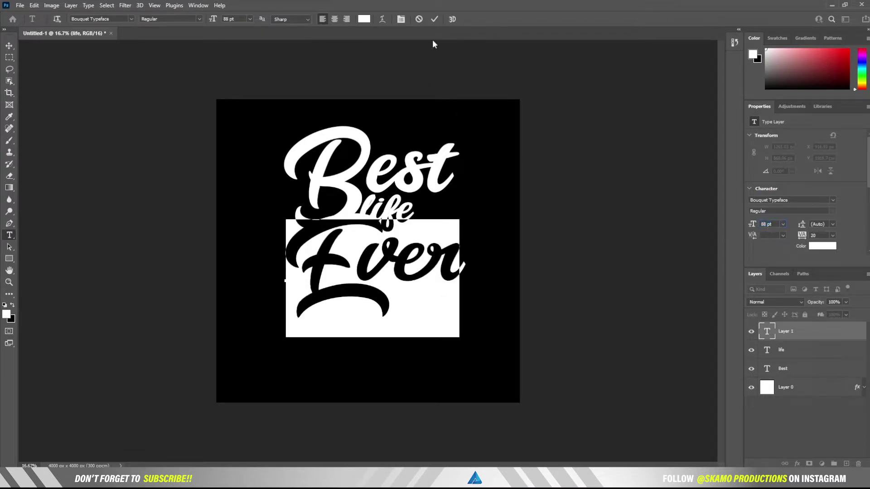
left_click(434, 19)
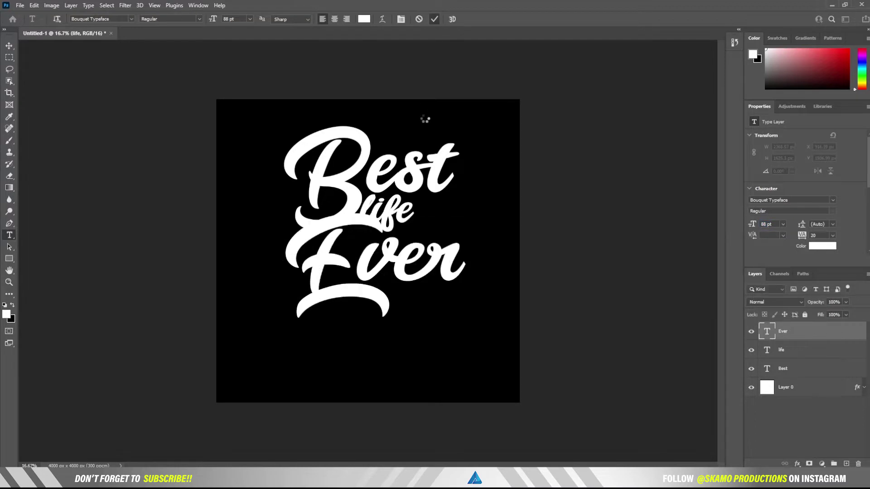
left_click(9, 46)
left_click_drag(401, 266, 407, 278)
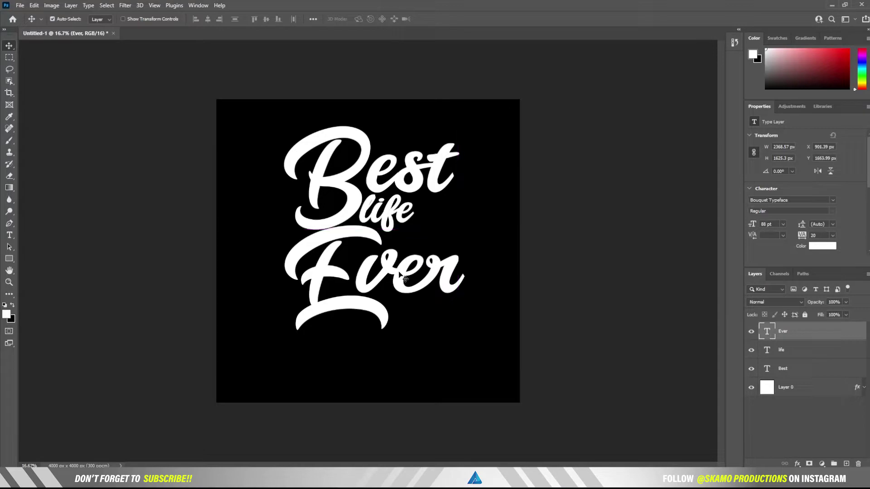
Skew the 'Best' and 'Ever' layers together so the lettering rises to the right
left_click(790, 373, "ctrl")
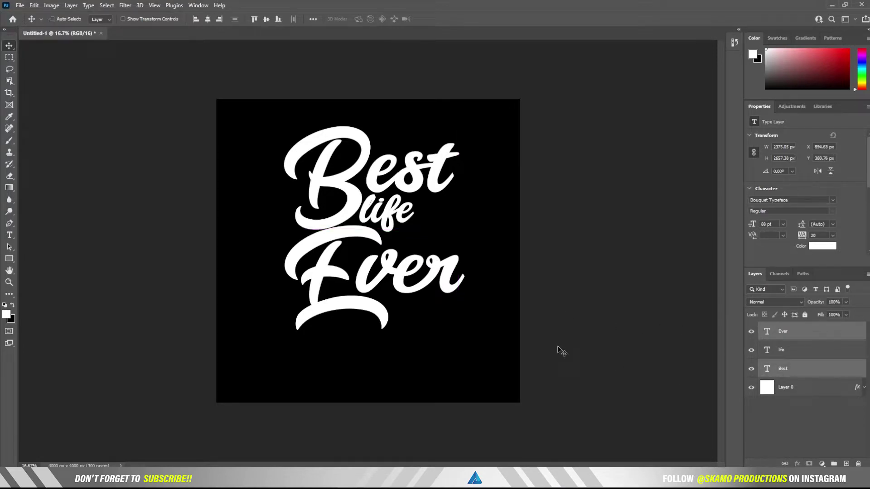
key("ctrl+t")
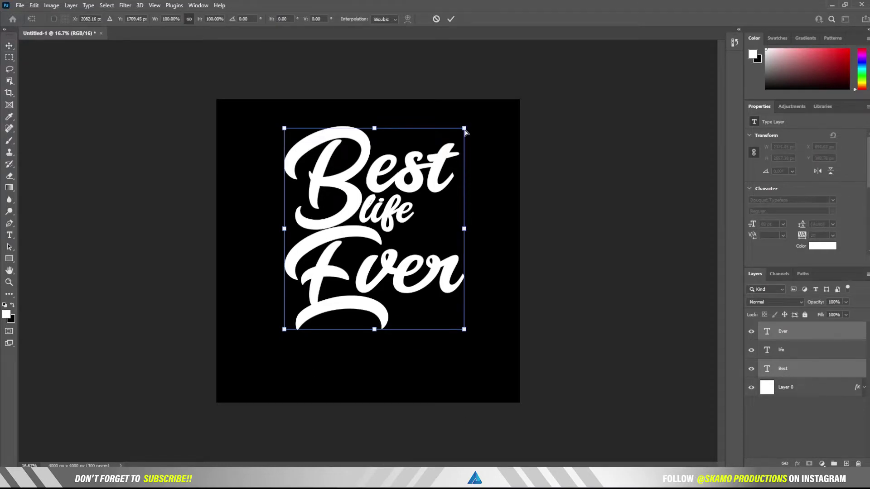
left_click_drag(464, 131, 475, 99)
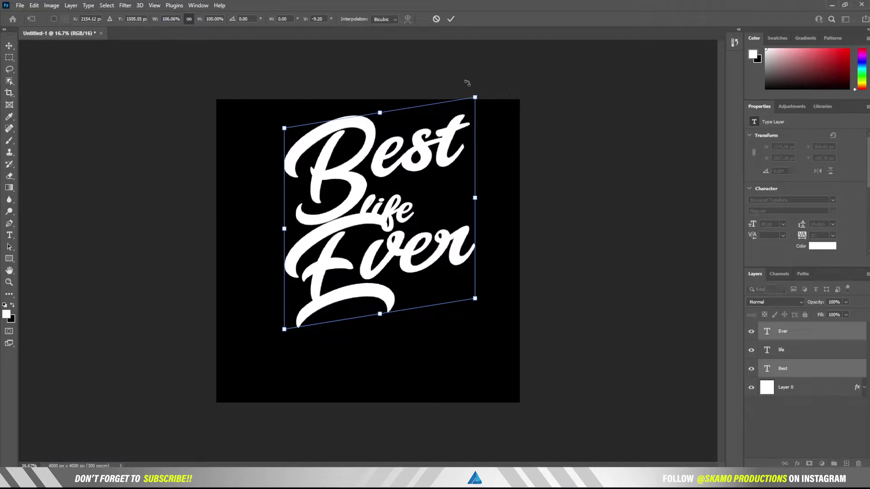
left_click(451, 19)
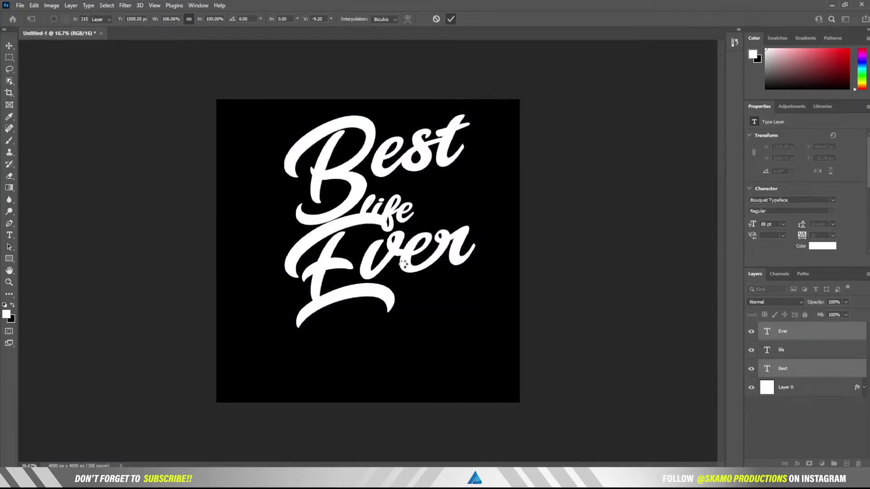
key("ctrl")
Shift 'Best' and 'Ever' down-left and nudge 'life' between them
left_click_drag(407, 265, 395, 270)
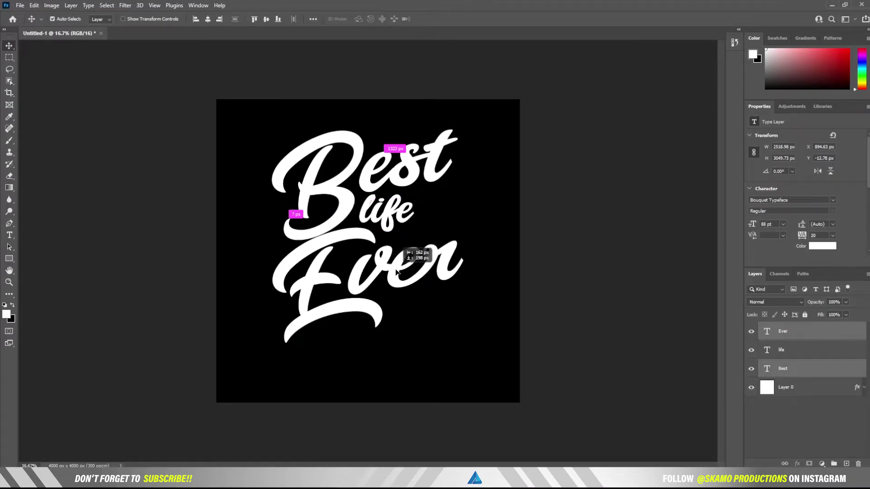
left_click(396, 216)
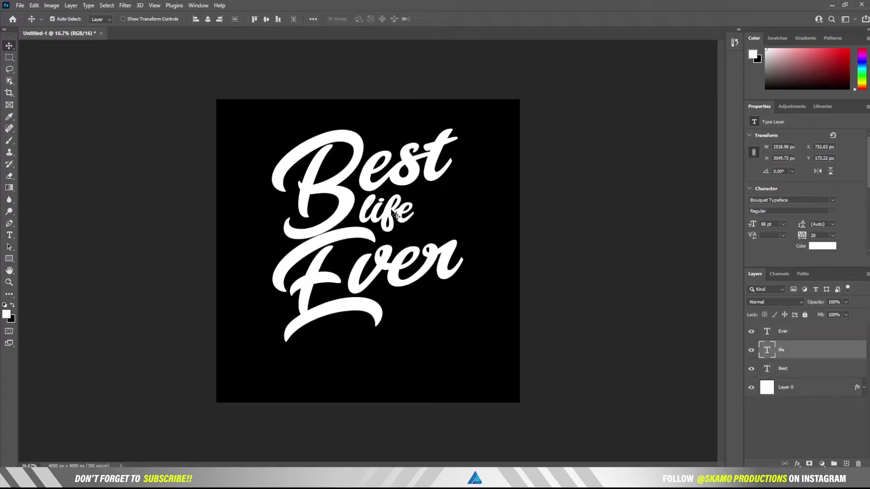
left_click_drag(397, 216, 393, 212)
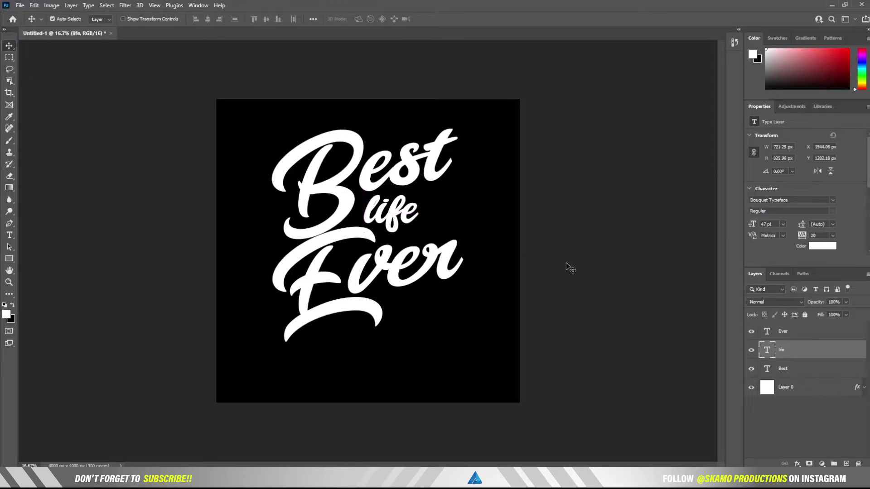
Select all three word layers, move them to centre, and group them into Group 1
left_click(797, 368)
left_click(805, 335, "ctrl")
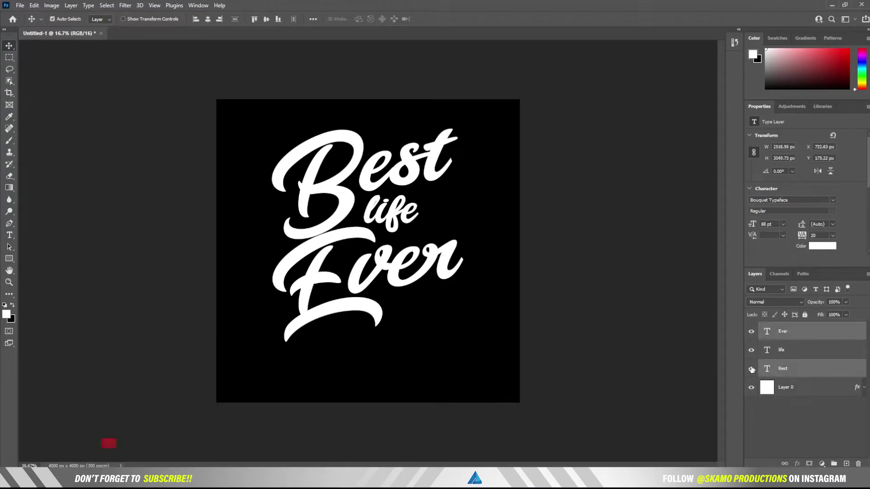
left_click(435, 264, "ctrl+shift")
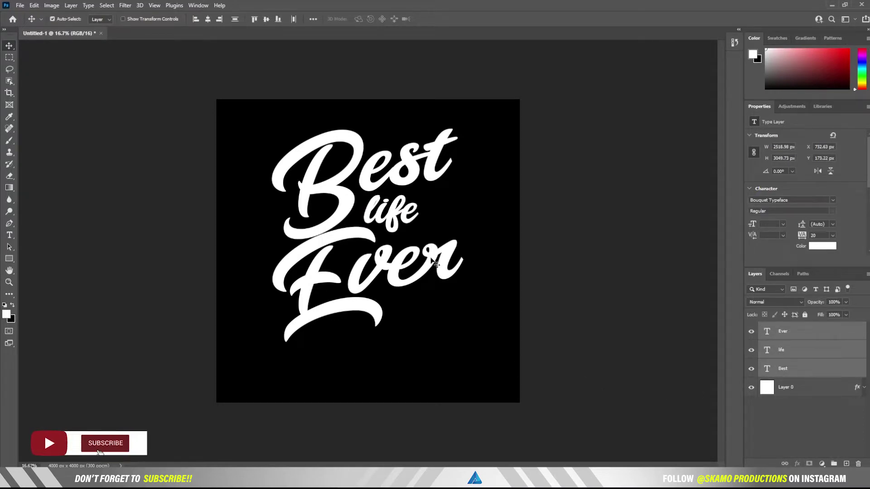
left_click_drag(434, 264, 435, 275)
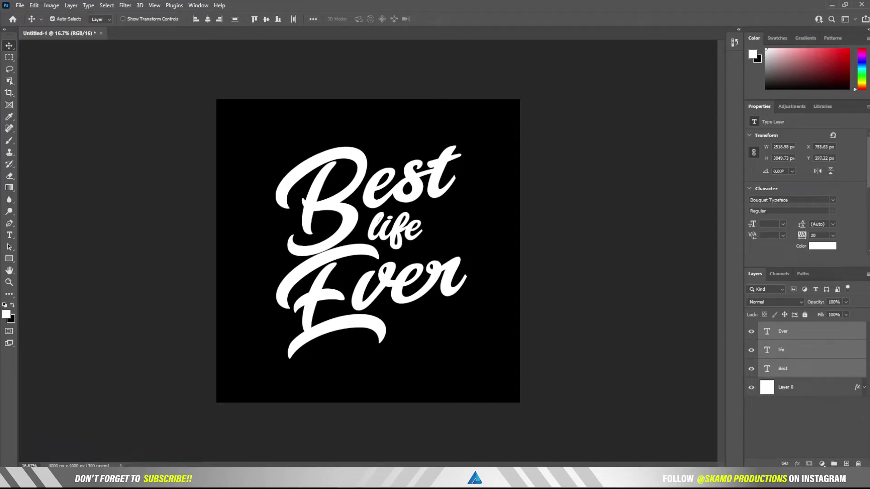
key("ctrl+g")
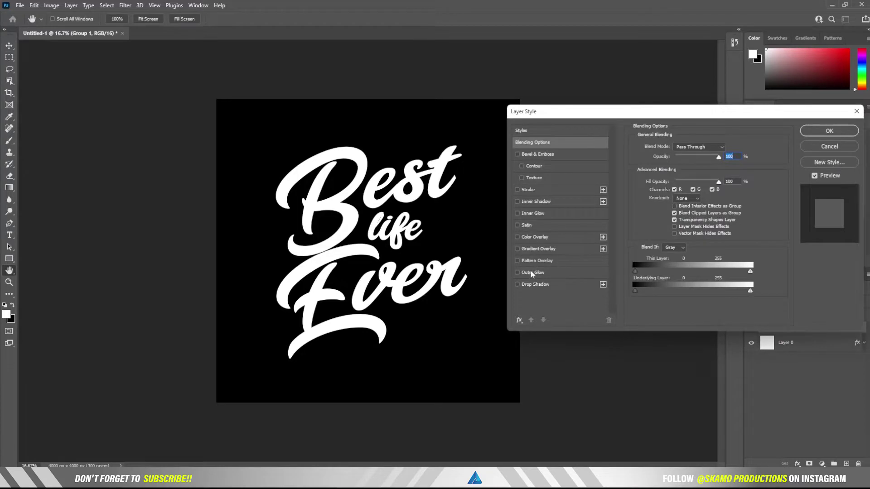
Give Group 1 a 43 px outside Stroke in dark navy #02072c
left_click(528, 189)
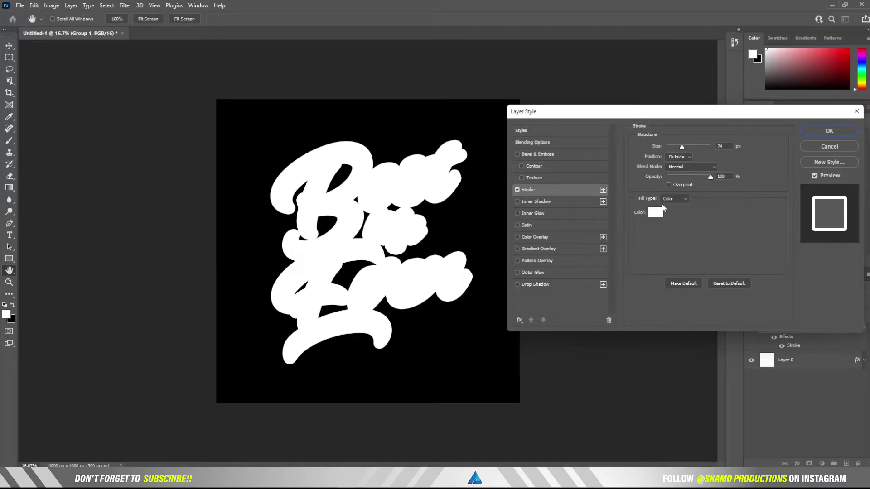
left_click(655, 212)
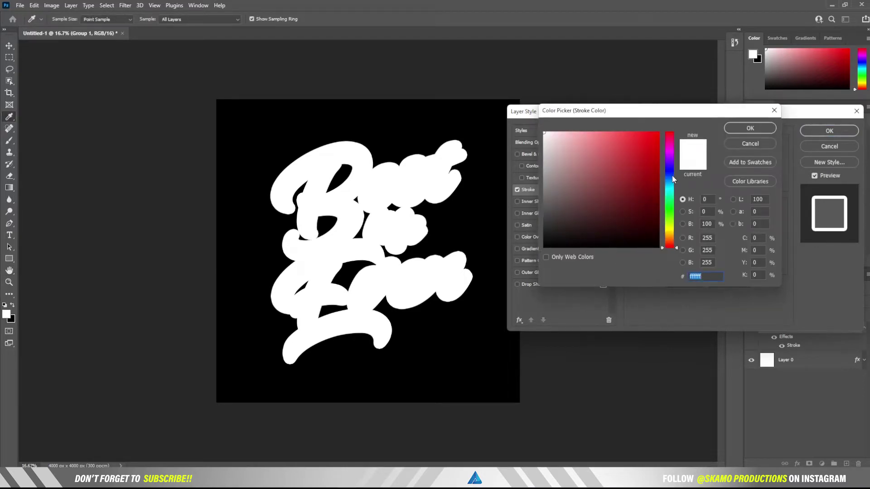
left_click(669, 173)
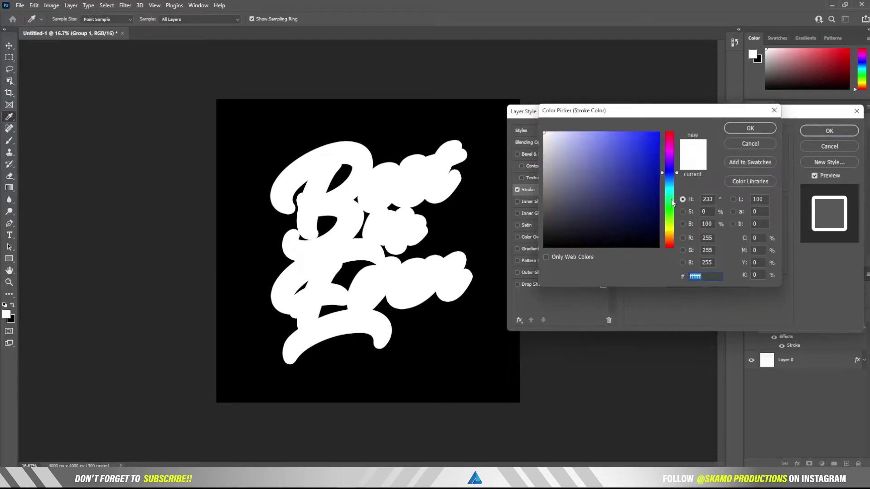
left_click(655, 227)
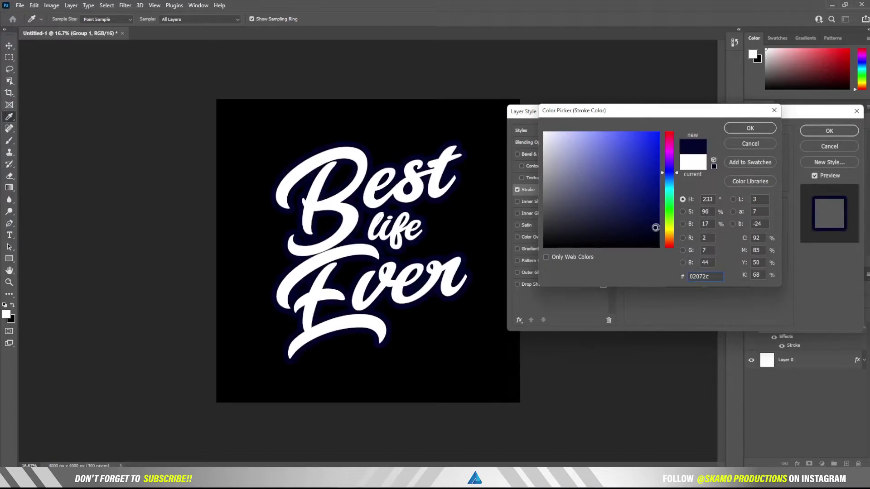
left_click(743, 129)
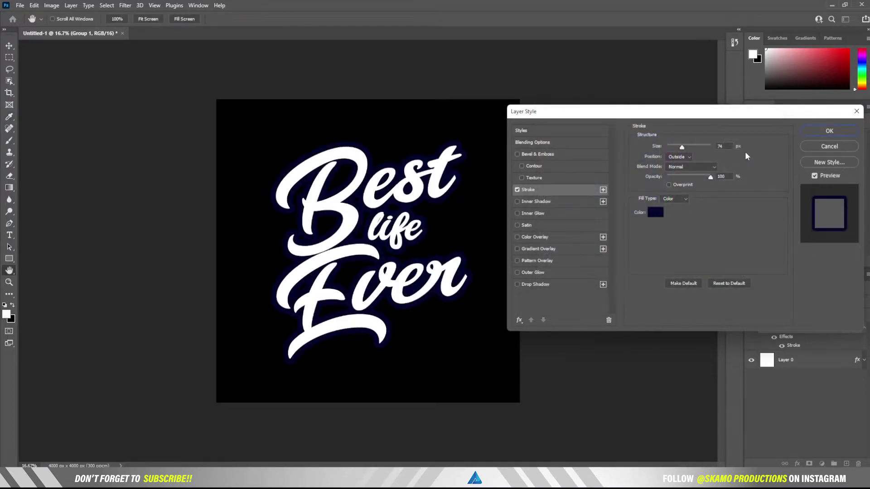
left_click_drag(685, 148, 676, 148)
left_click(678, 148)
left_click(809, 132)
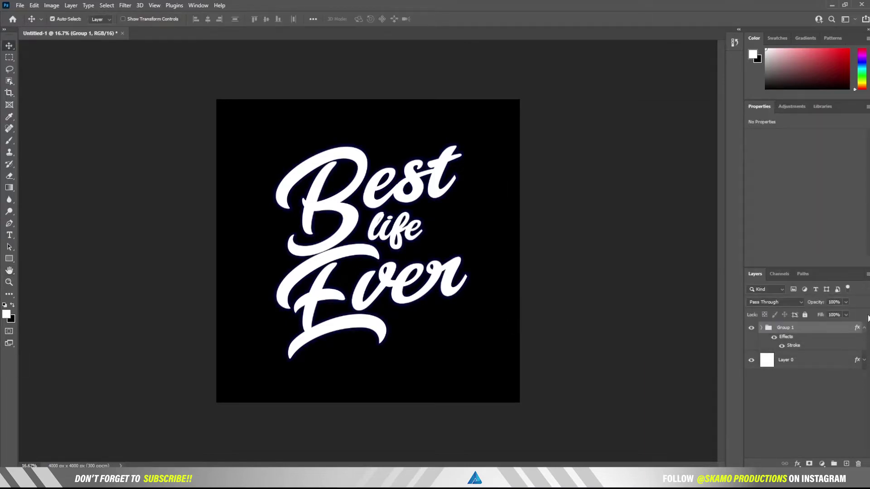
Duplicate Group 1 as 'Group 1 copy', move it below the original, and show its effects
left_click(864, 327)
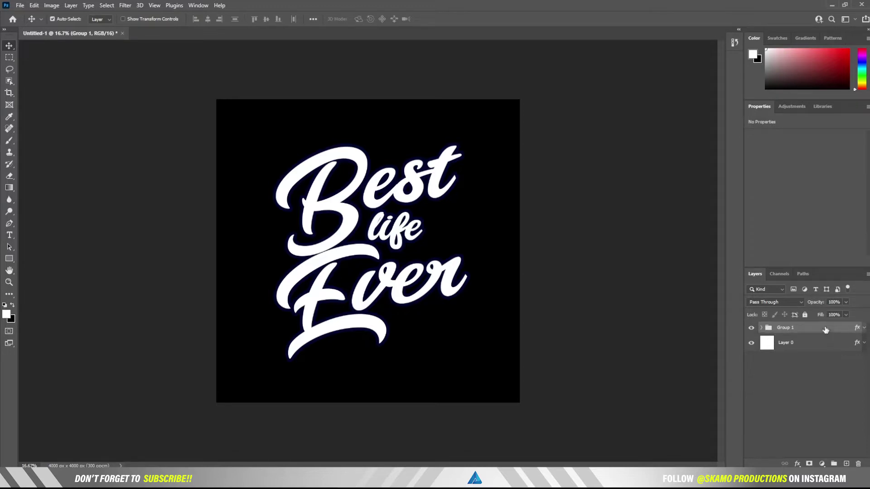
left_click_drag(824, 329, 846, 463)
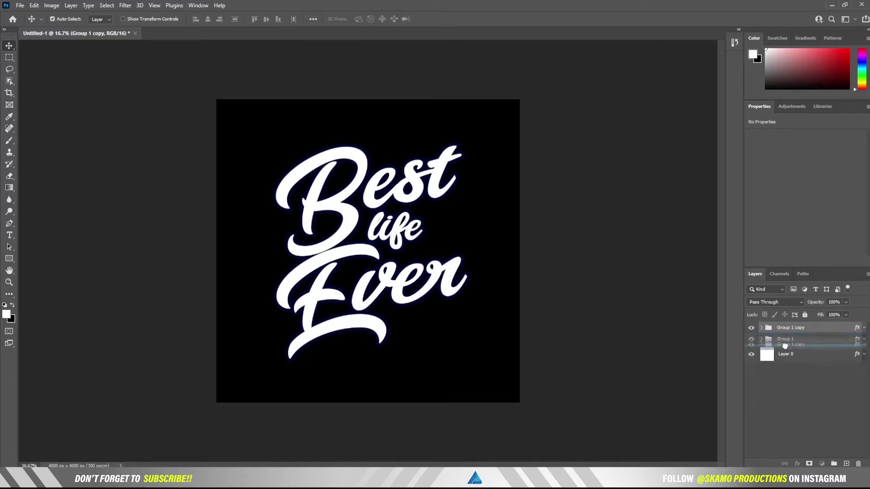
left_click_drag(779, 327, 786, 348)
left_click(864, 339)
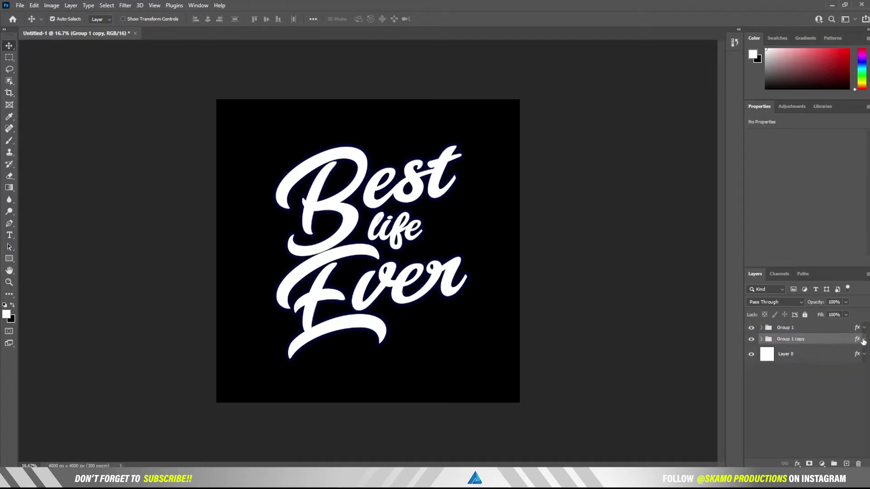
left_click(863, 339)
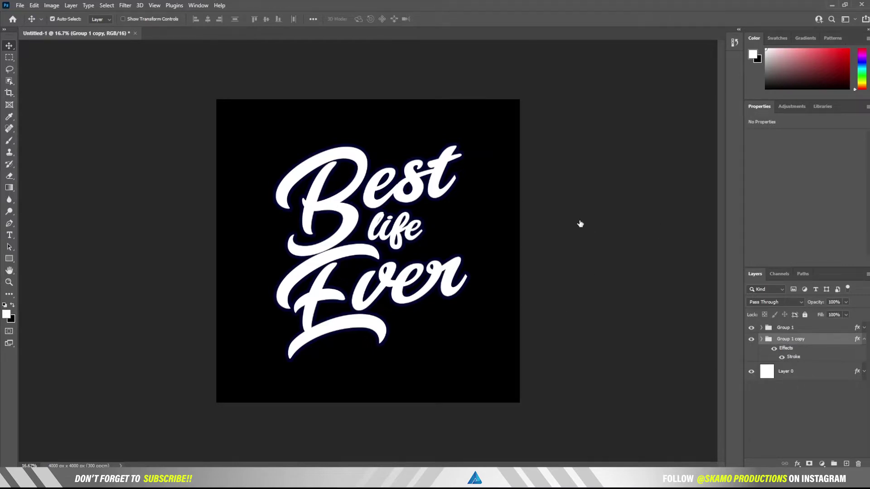
Recolour the Group 1 copy stroke to bright cyan #41f3fe
double_click(793, 357)
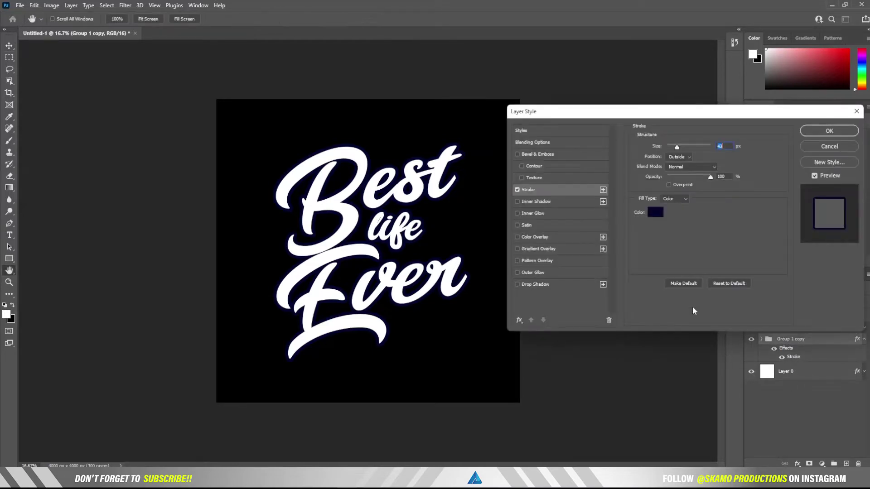
left_click(656, 212)
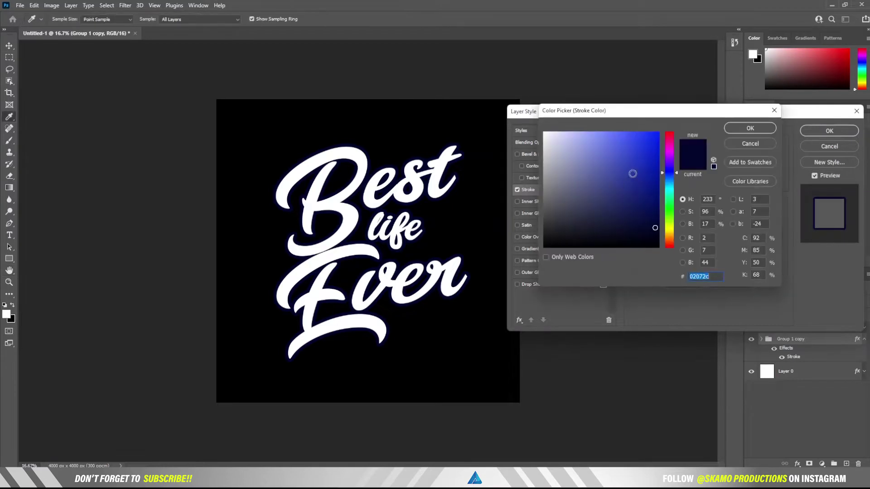
left_click(670, 188)
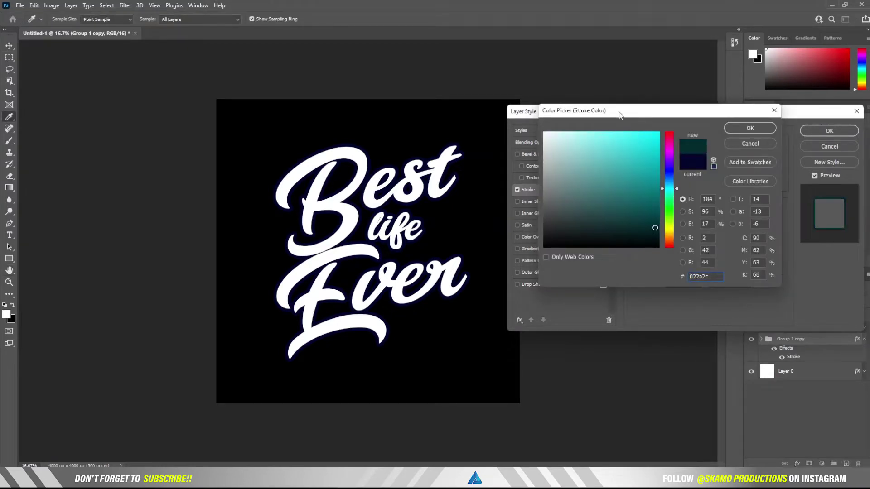
left_click(625, 134)
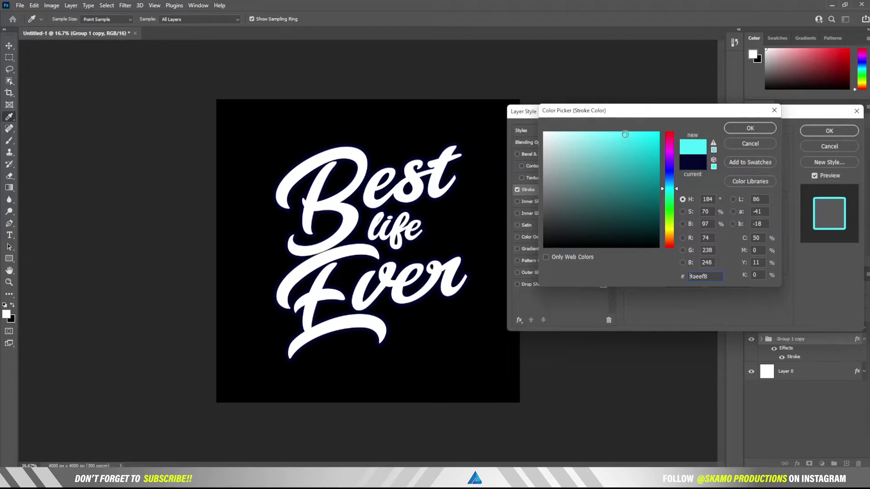
left_click_drag(625, 134, 630, 134)
left_click(630, 132)
left_click(750, 129)
left_click(828, 131)
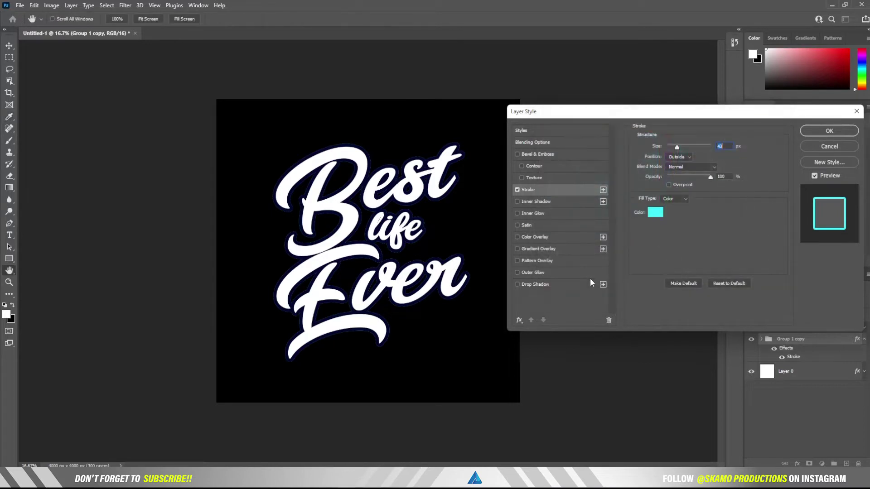
key("v")
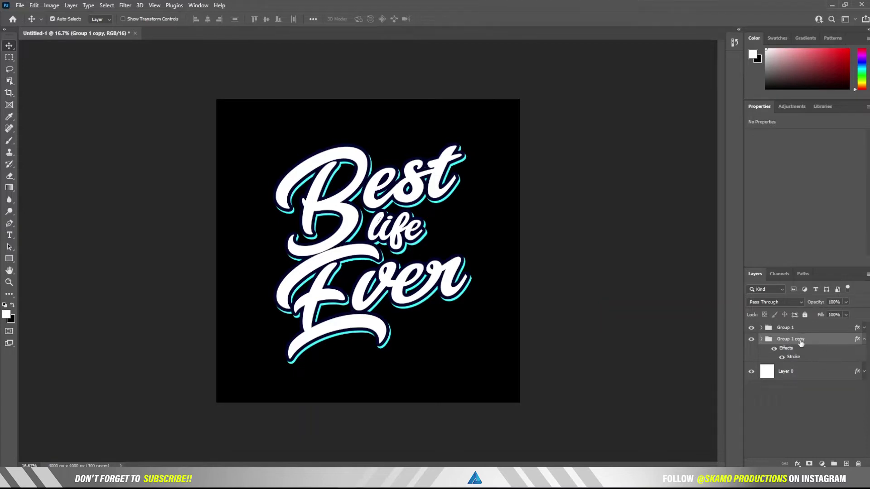
Duplicate Group 1 copy as Group 1 copy 2 and move it beneath Group 1 copy
left_click_drag(801, 343, 845, 464)
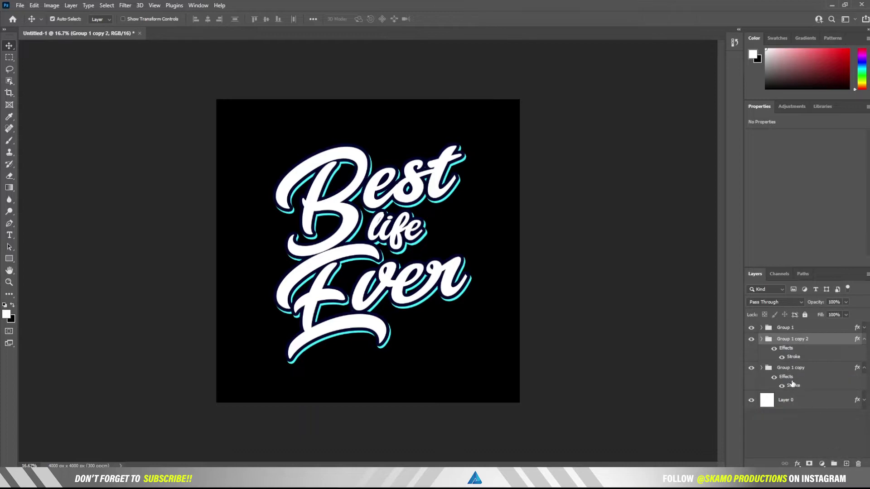
left_click_drag(802, 341, 804, 390)
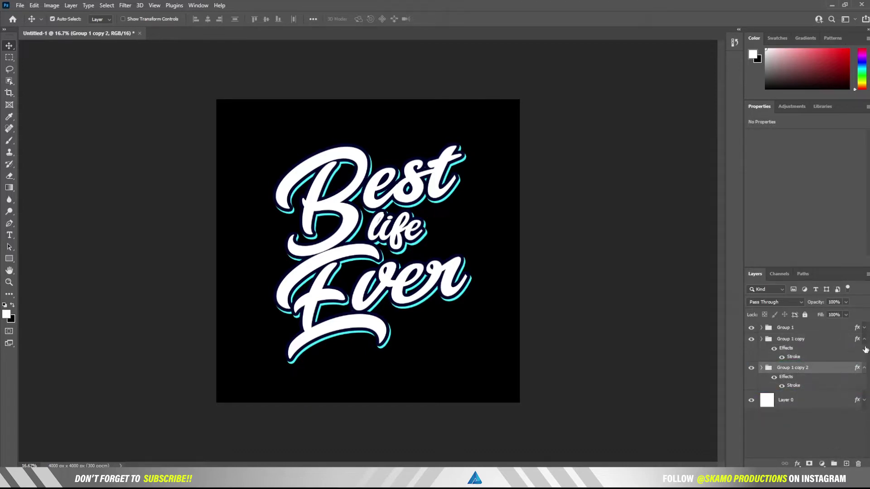
left_click(864, 338)
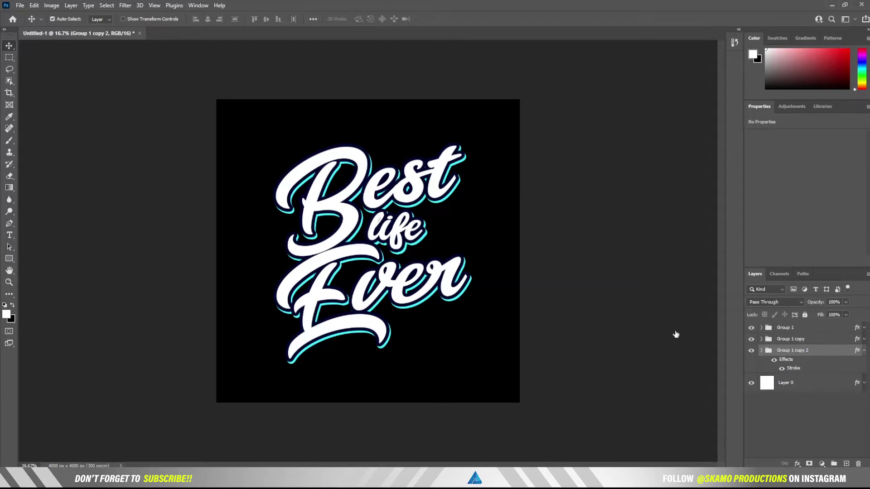
Change Group 1 copy 2's stroke colour to dark navy 02072c
double_click(826, 367)
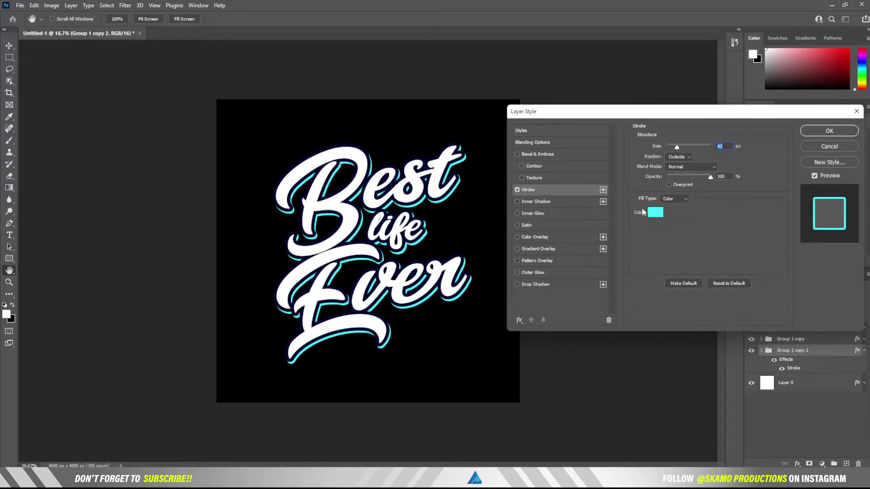
left_click(655, 212)
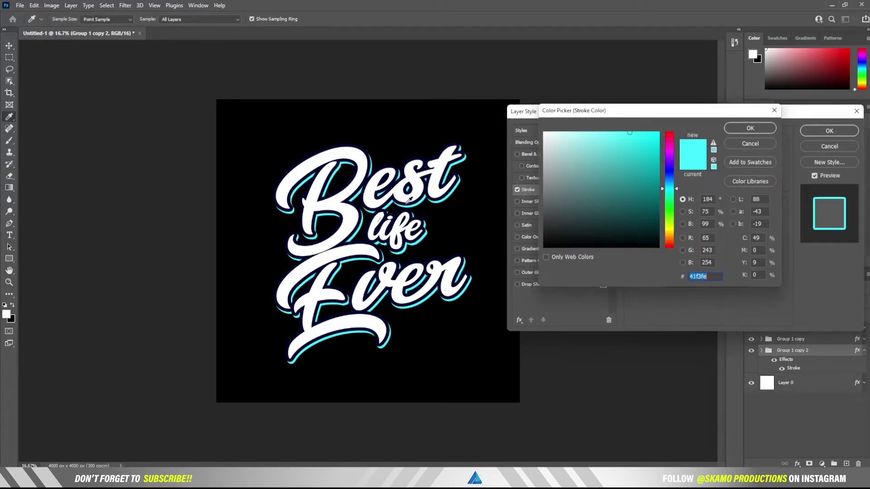
left_click(407, 202)
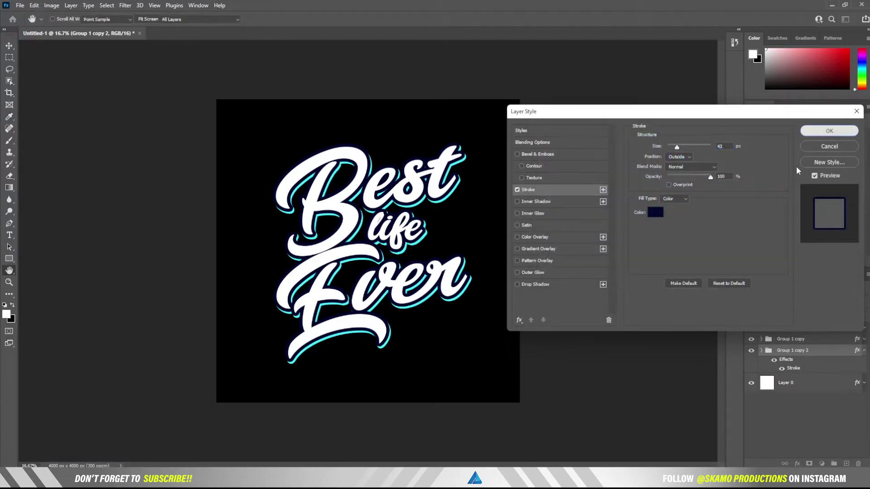
left_click(828, 131)
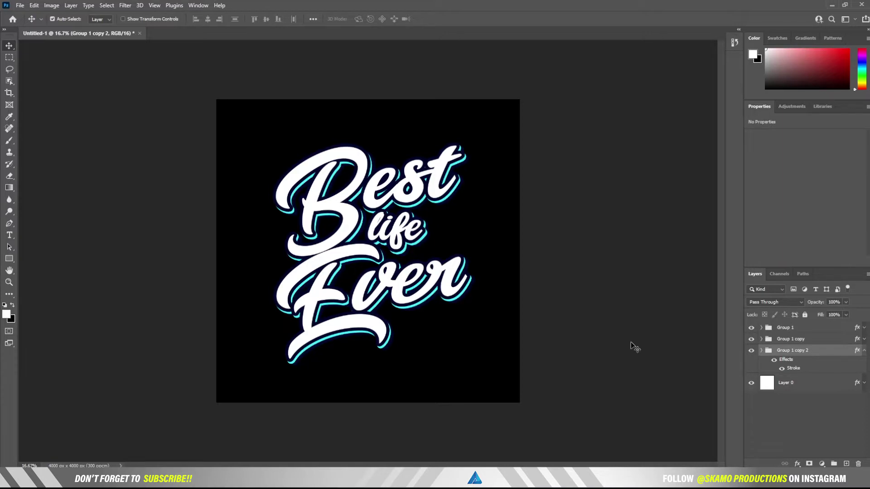
Group Group 1, Group 1 copy and Group 1 copy 2 together into Group 2
left_click(864, 351)
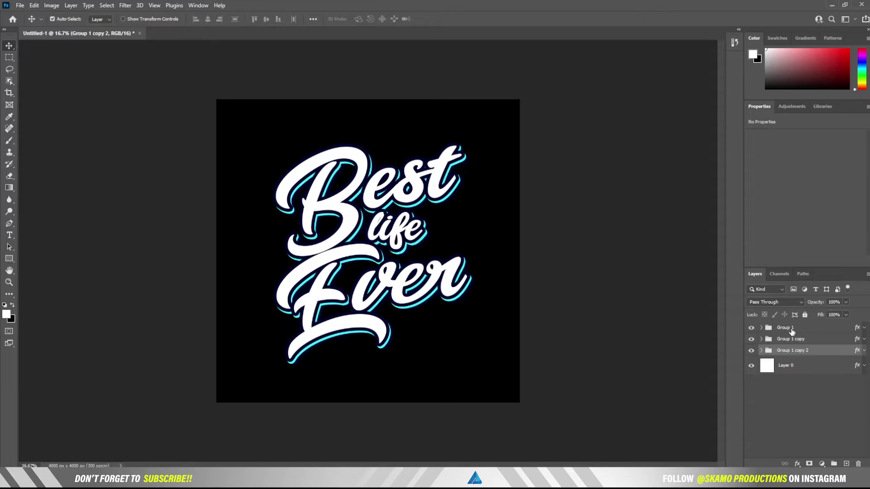
left_click(791, 330, "shift")
left_click(834, 463)
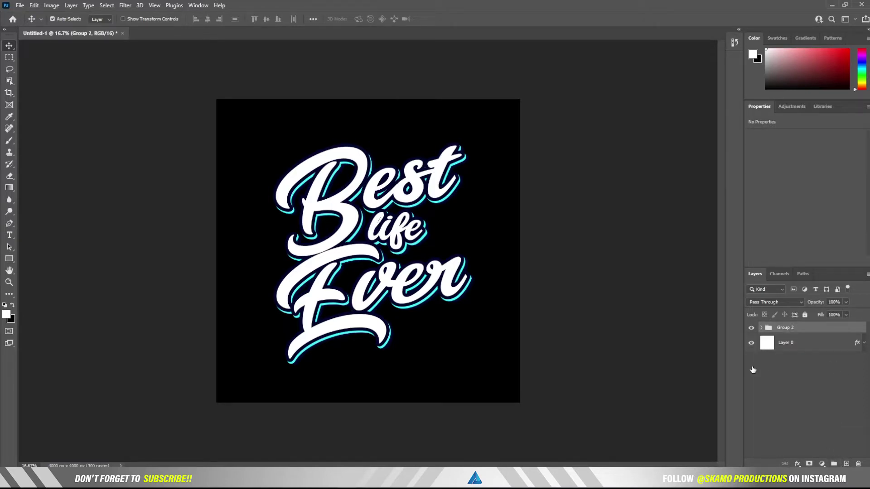
Give Group 2 a thick white outside stroke as a sticker-style border
double_click(810, 328)
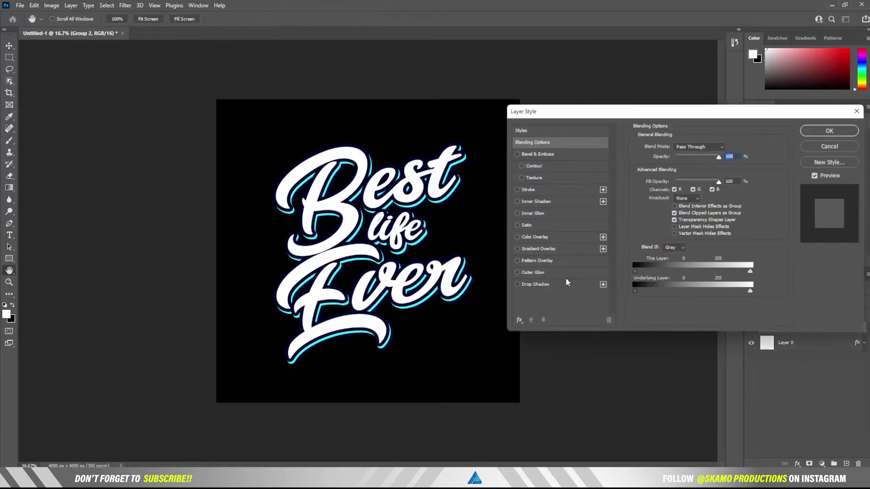
left_click(538, 191)
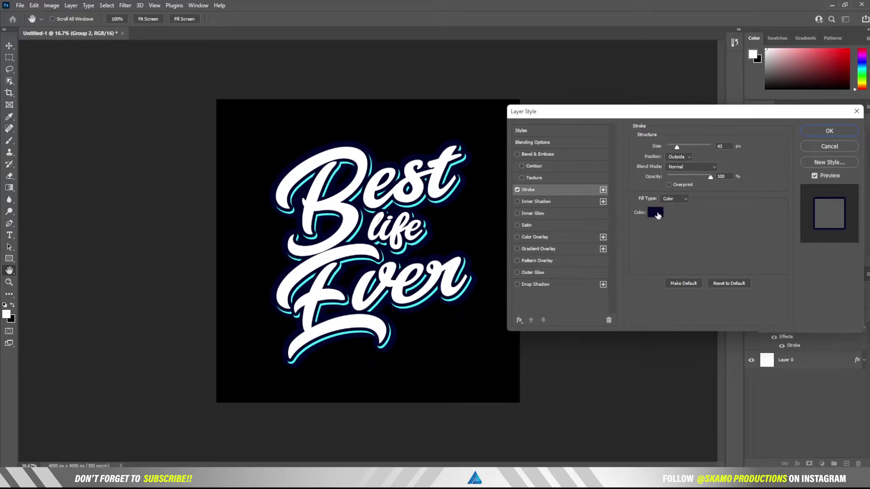
left_click(655, 213)
left_click_drag(549, 143, 539, 129)
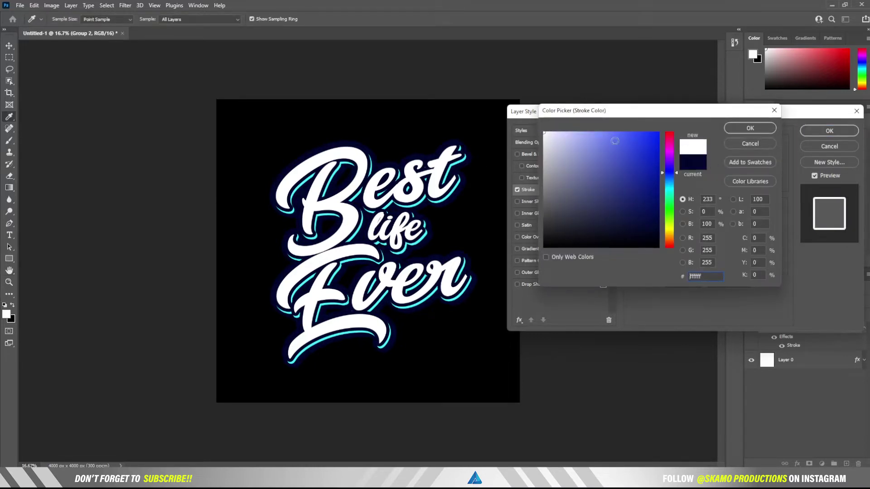
left_click(744, 132)
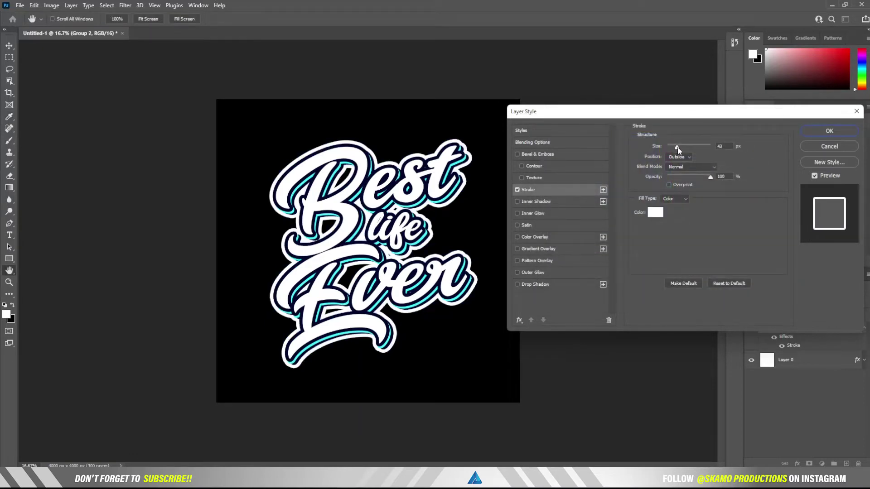
left_click_drag(682, 148, 684, 149)
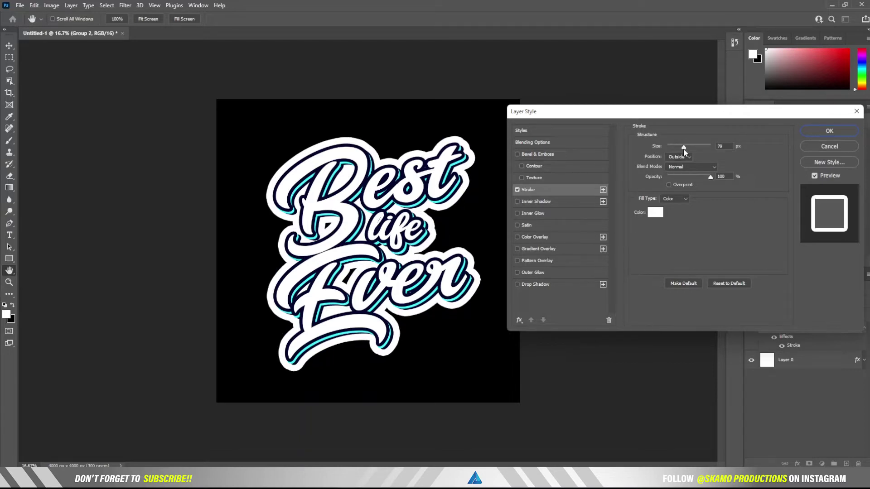
left_click_drag(684, 148, 681, 152)
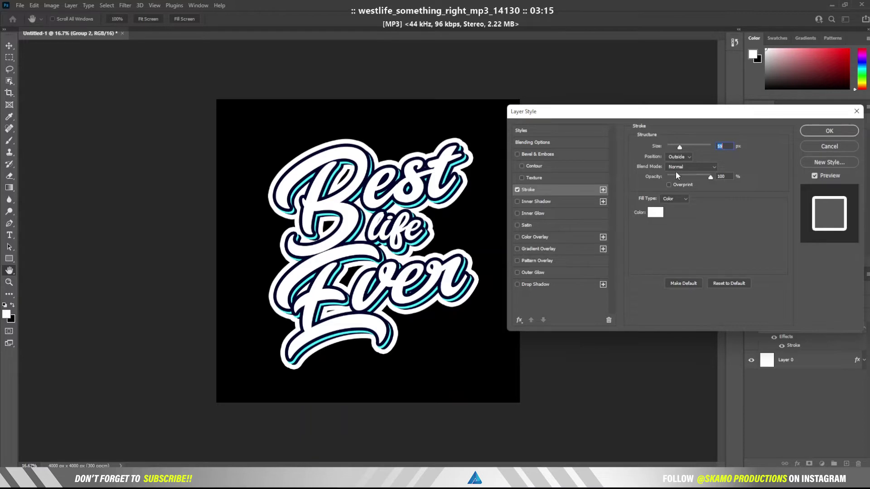
left_click(820, 132)
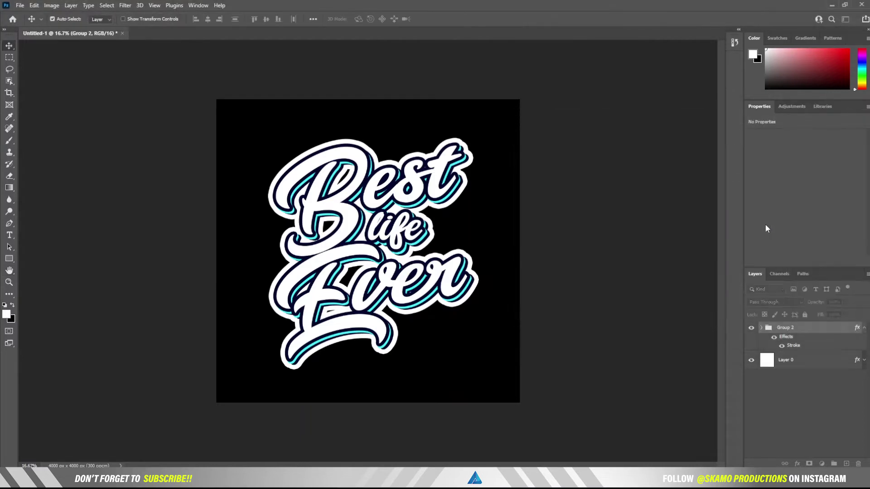
Expand Group 2 in the Layers panel, select Group 1 and show its effects list
left_click(863, 327)
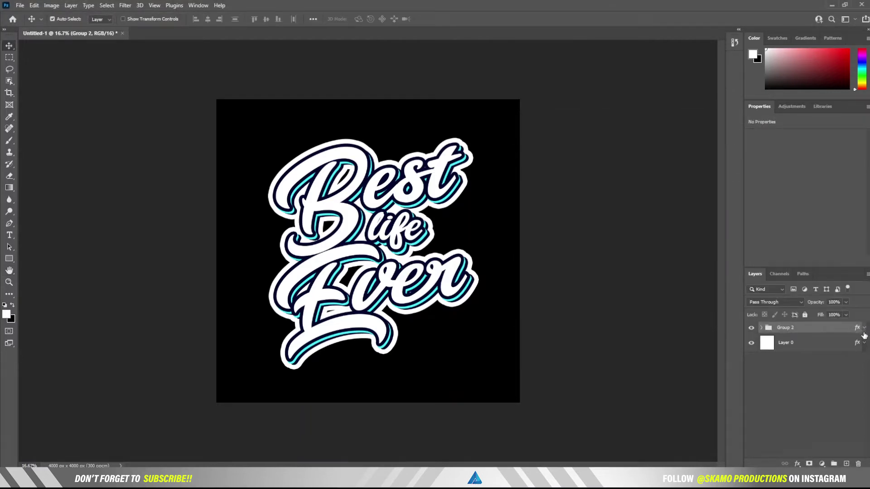
left_click(763, 328)
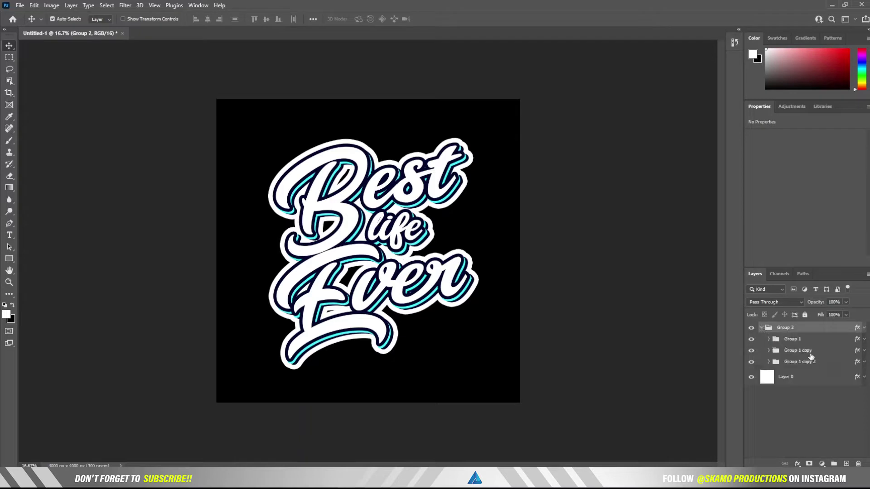
left_click(769, 342)
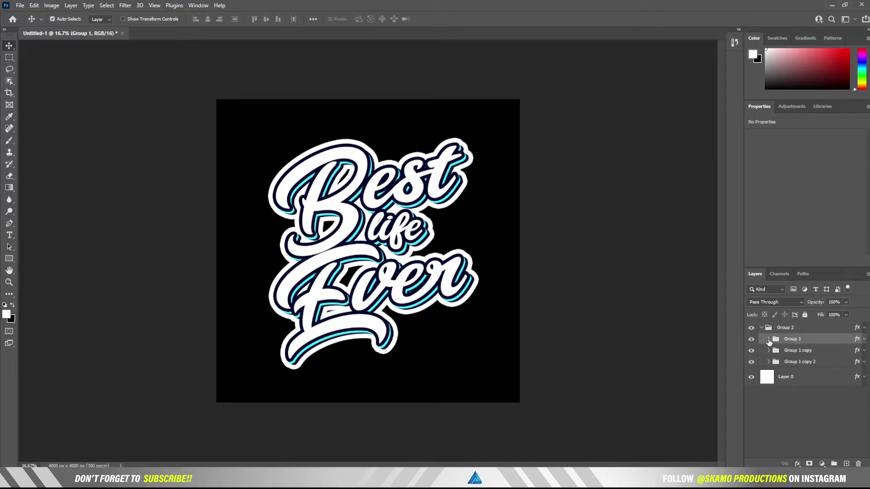
left_click(769, 339)
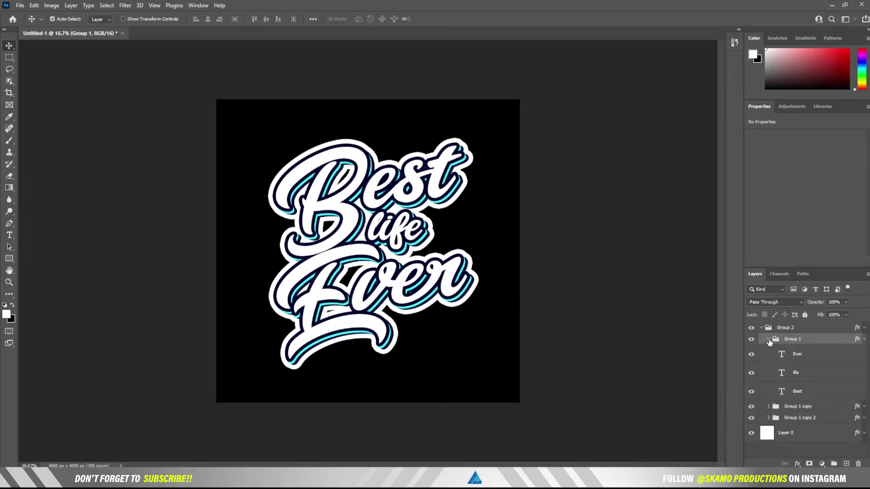
left_click(768, 339)
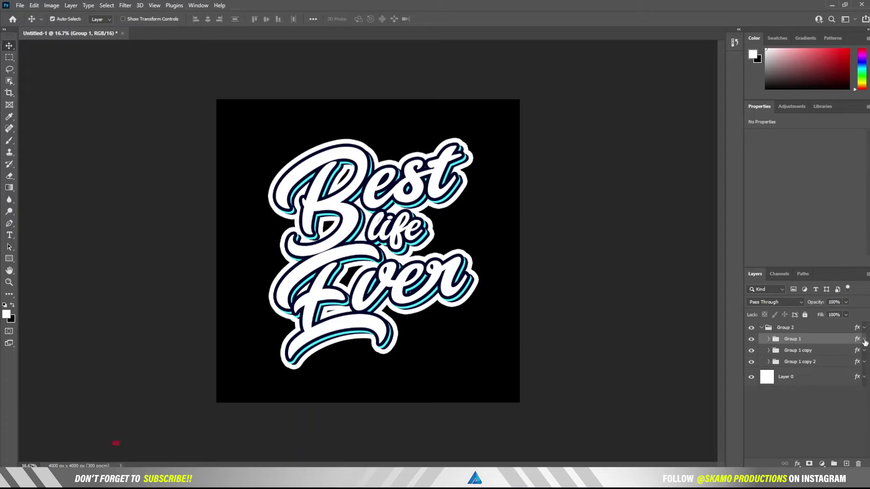
left_click(865, 340)
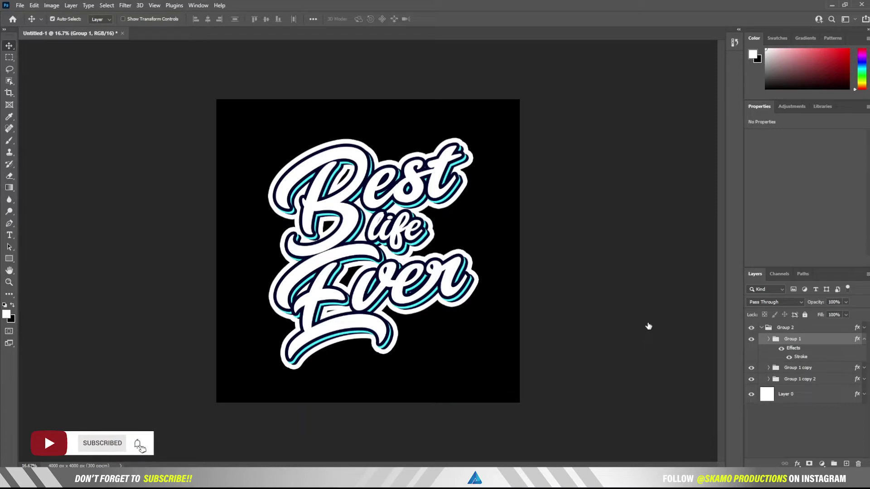
Add a Gradient Overlay to Group 1 and set its end stop to orange-red #ff4800
double_click(824, 339)
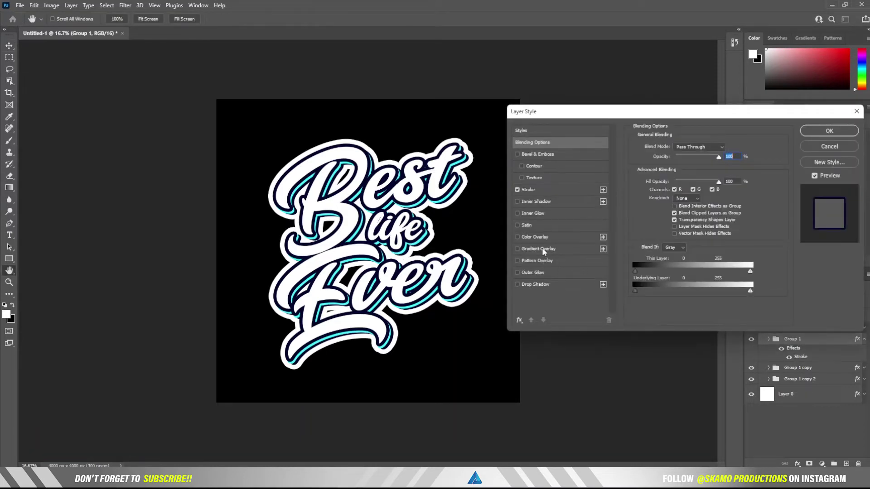
left_click(541, 247)
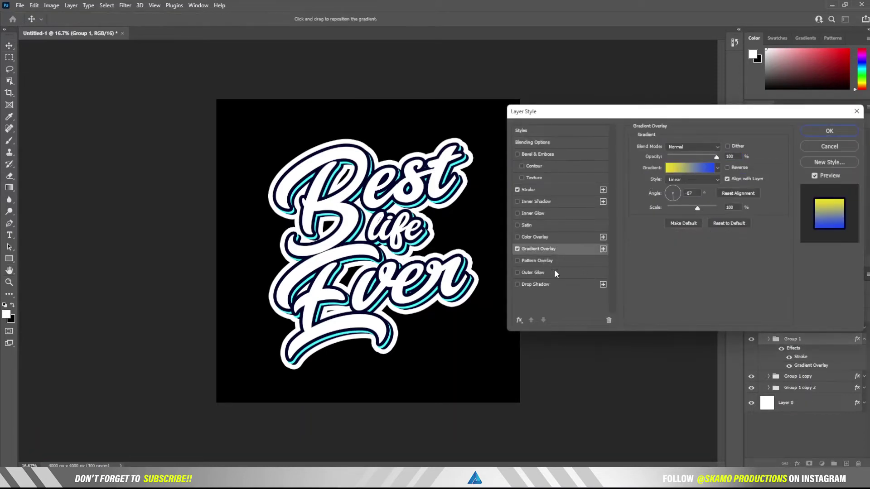
left_click(681, 169)
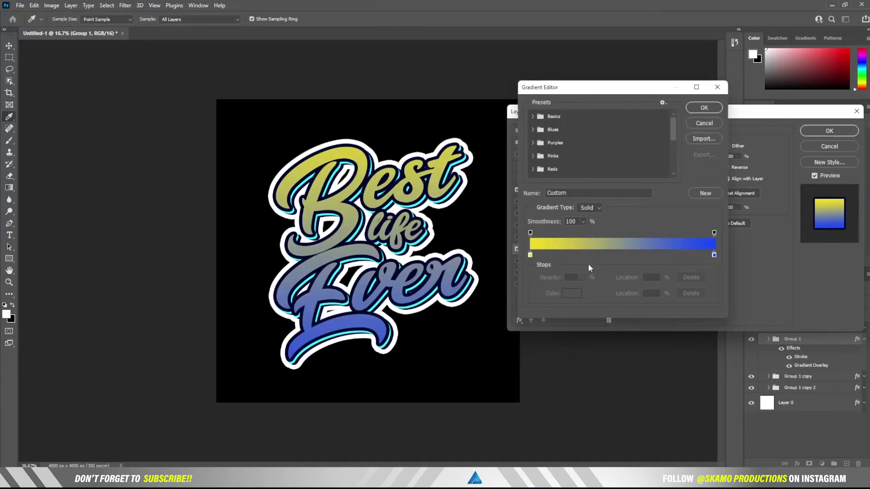
left_click(714, 254)
left_click(572, 293)
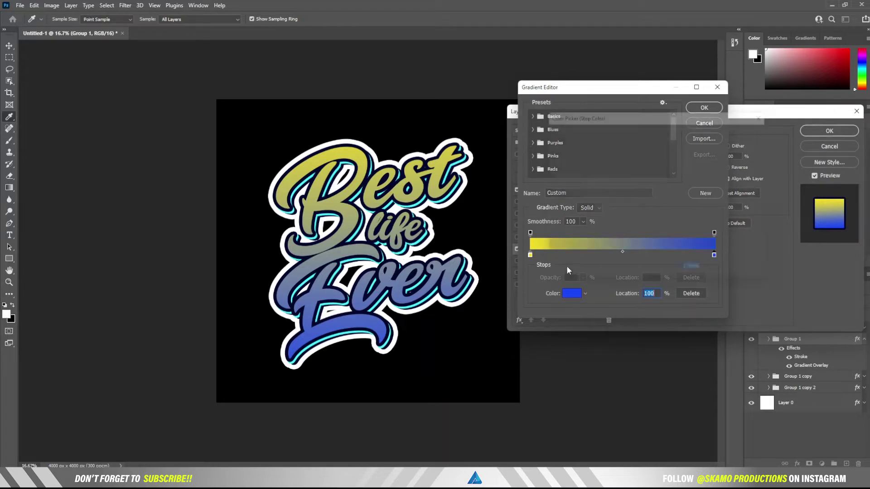
left_click(669, 242)
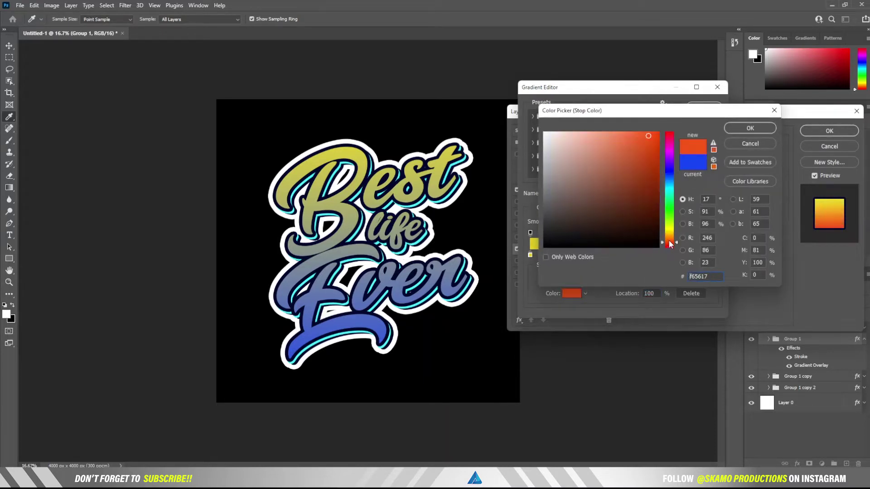
left_click_drag(658, 138, 659, 131)
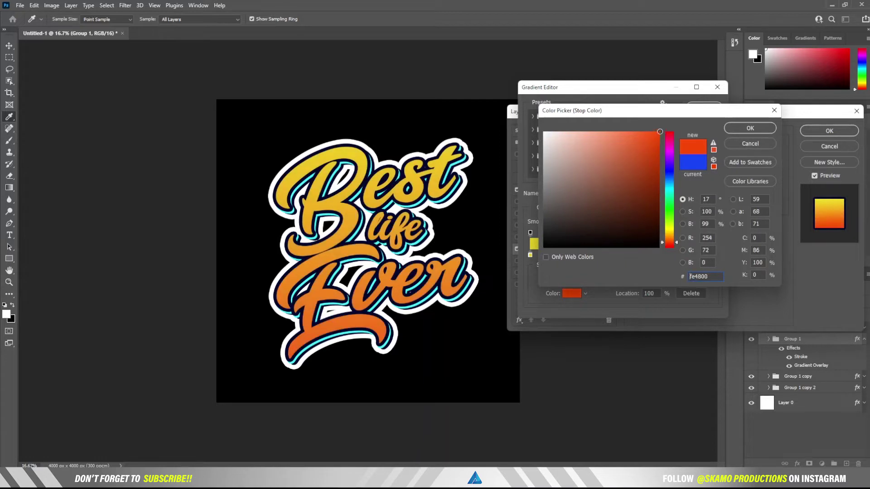
left_click(752, 129)
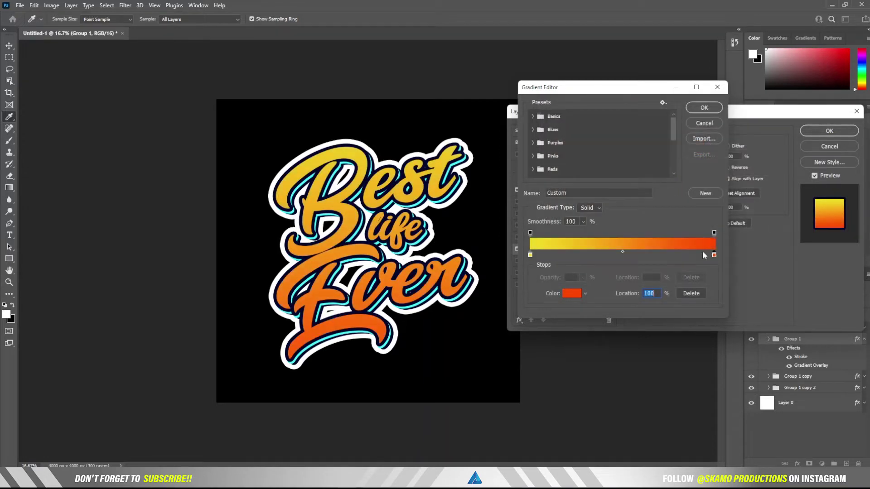
Set the gradient's start stop to pale peach #fdc88a and apply the overlay
left_click(530, 254)
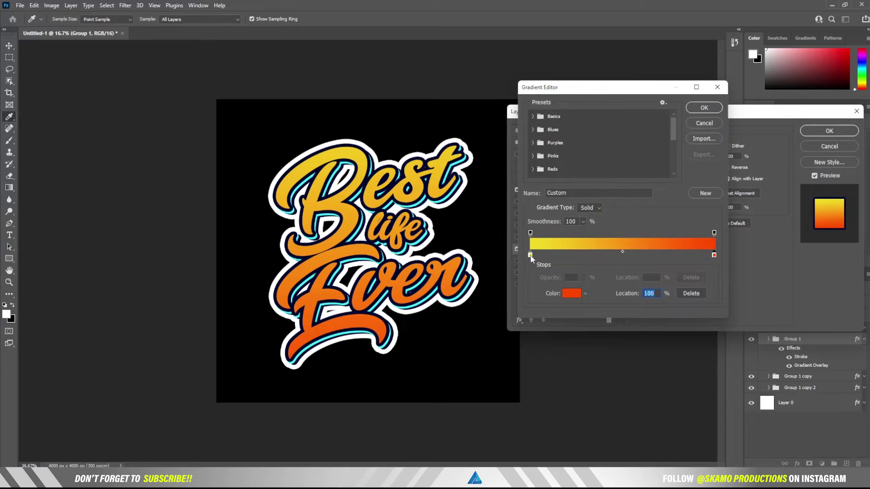
left_click(572, 293)
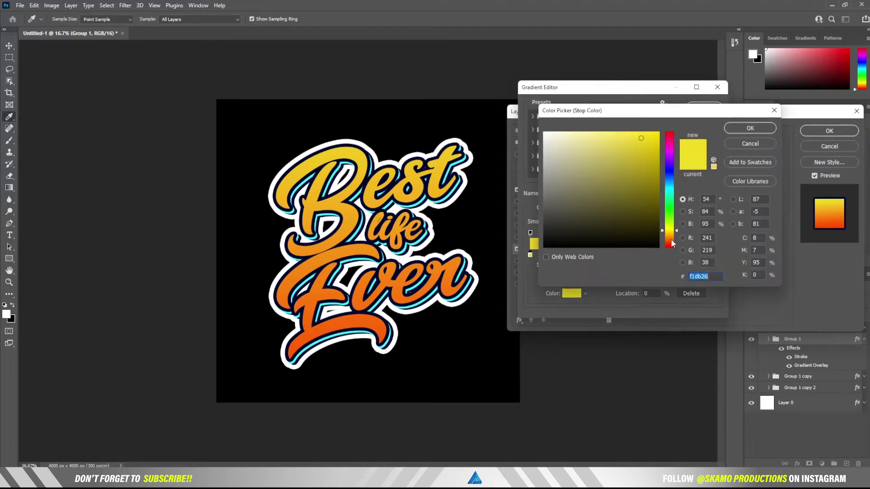
left_click_drag(671, 243, 672, 237)
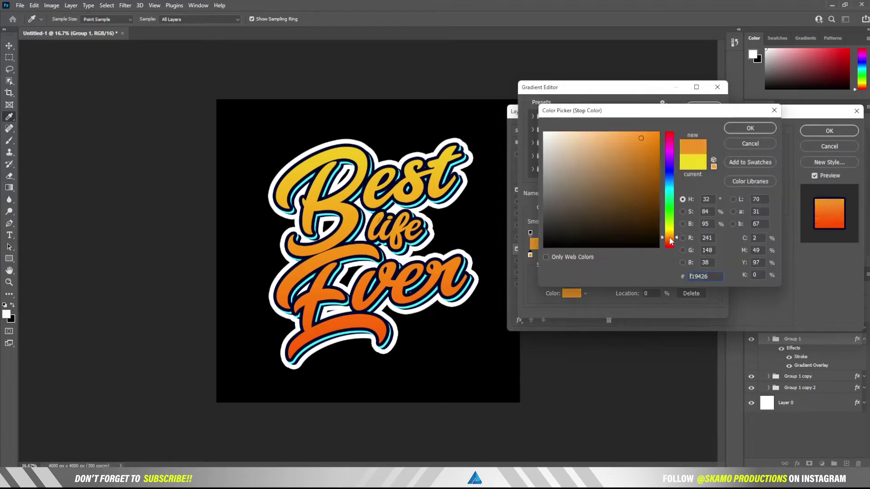
left_click(616, 134)
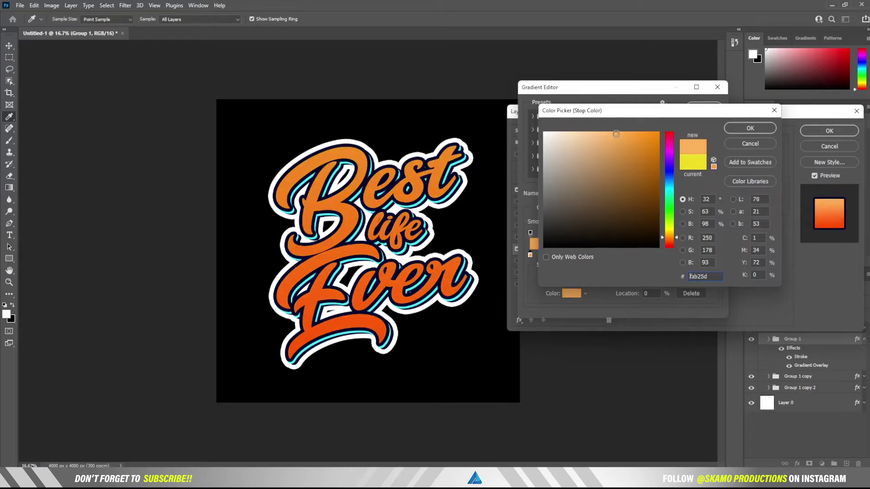
left_click_drag(616, 134, 596, 132)
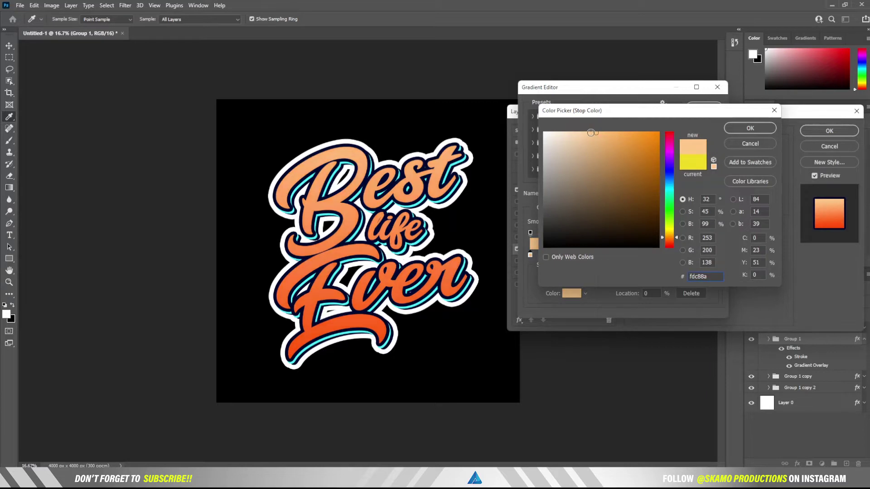
left_click(733, 128)
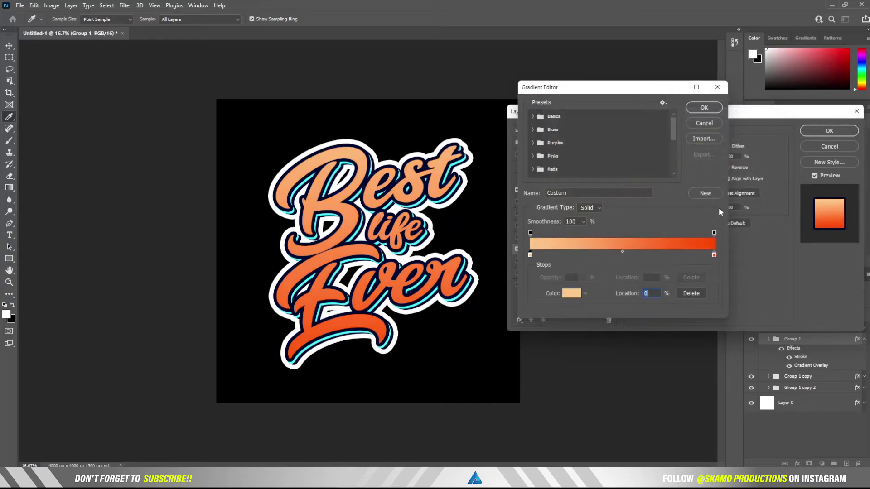
left_click(704, 107)
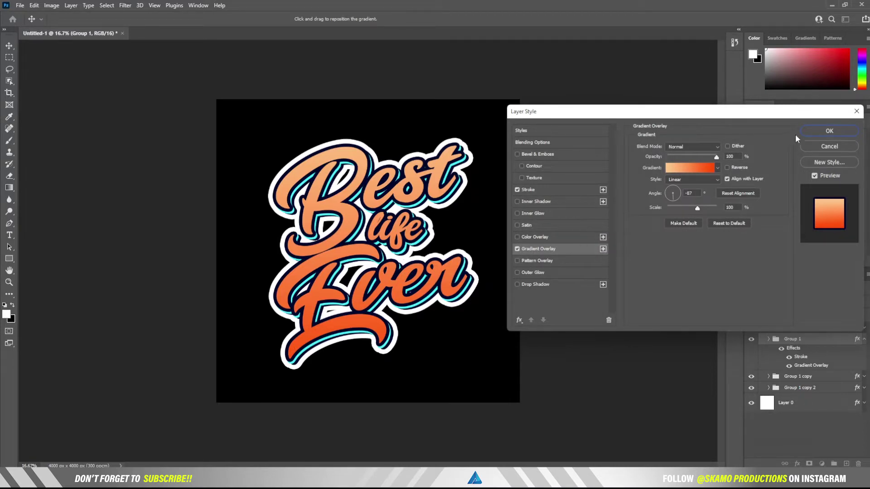
left_click(829, 131)
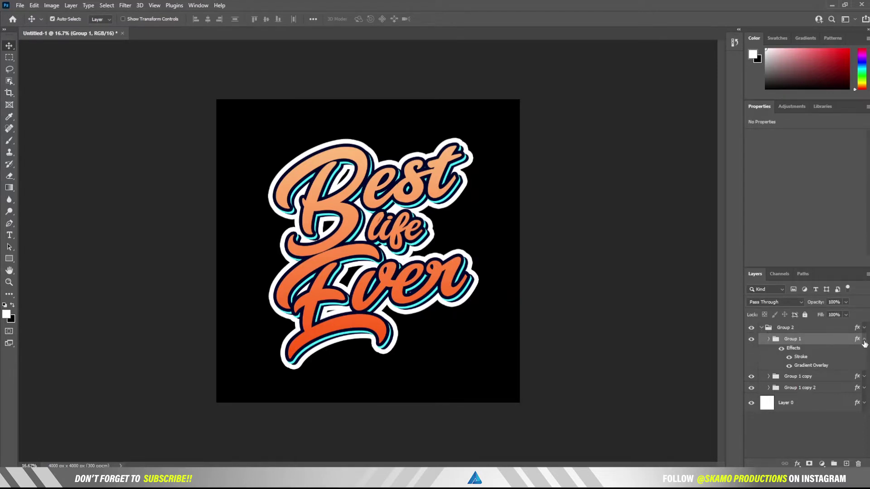
left_click(863, 340)
Add an empty Layer 1 above Group 2 and zoom in on the lettering
left_click(761, 328)
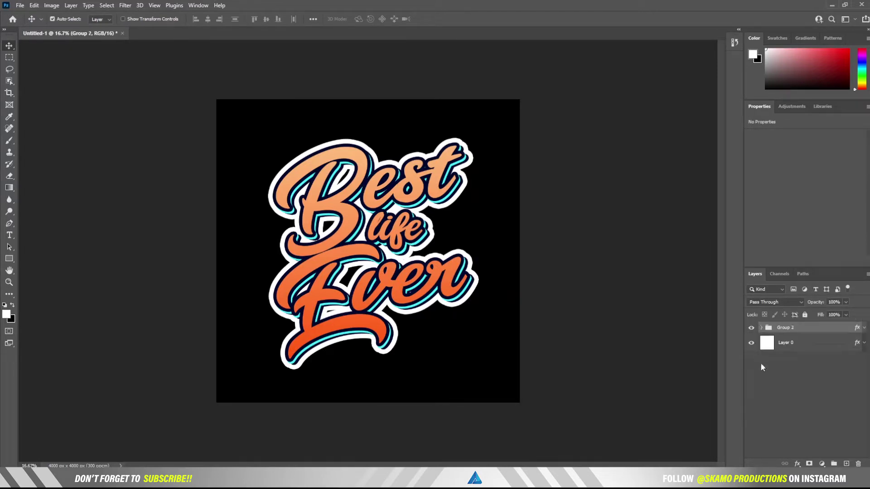
left_click(818, 402)
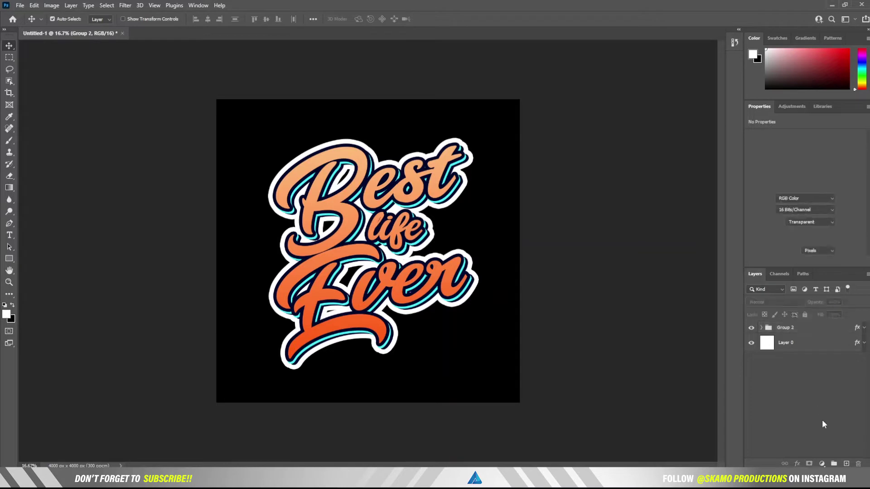
left_click(846, 463)
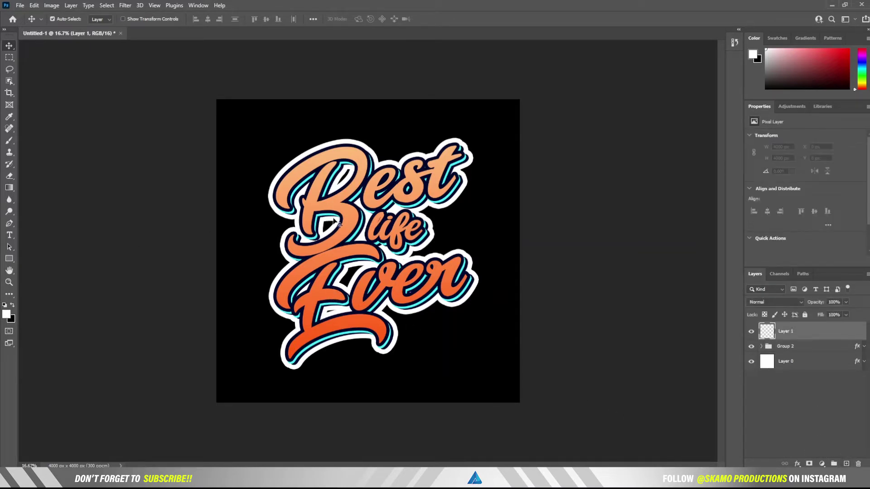
key("z")
left_click(354, 232)
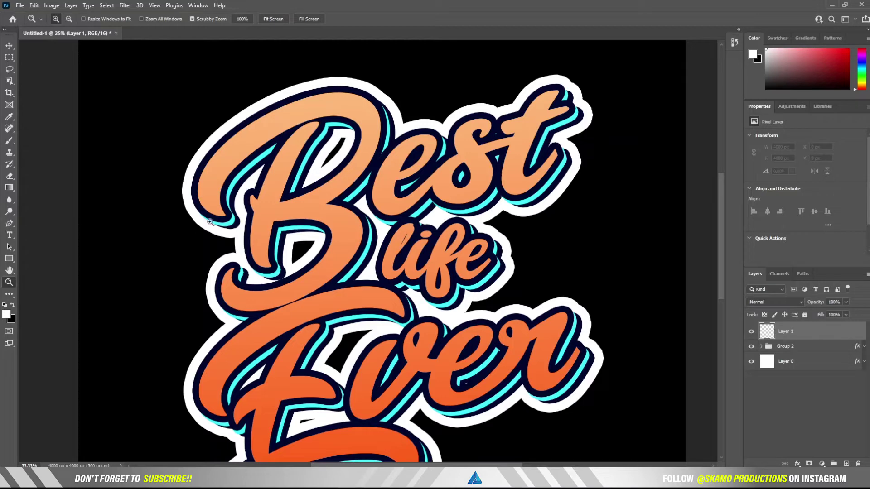
Switch to the Pen tool and fill a thin white highlight sliver inside the B
key("ctrl+plus")
right_click(9, 223)
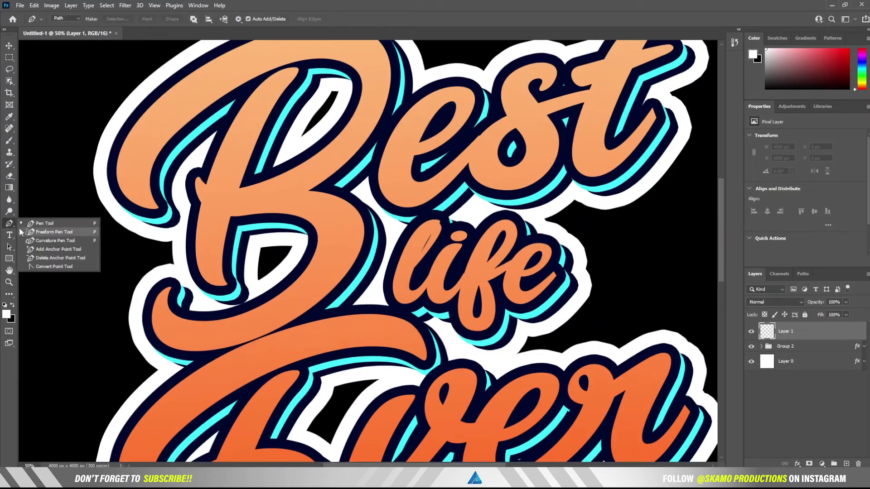
left_click(32, 222)
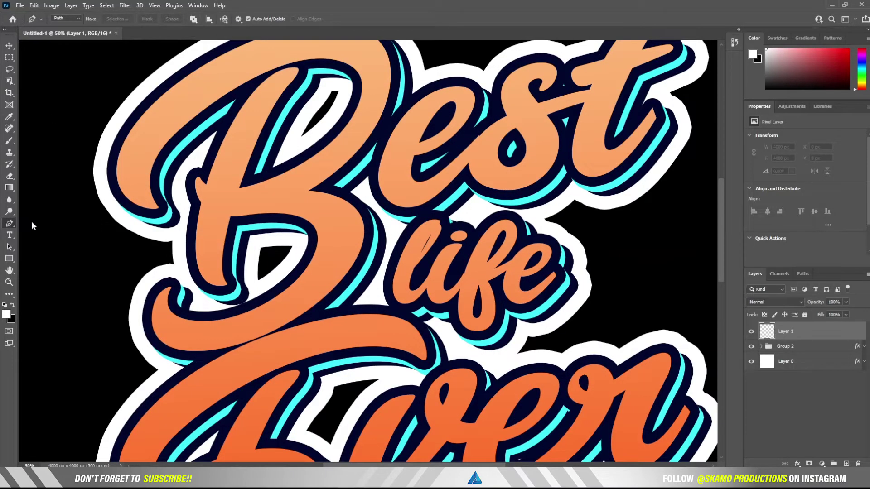
left_click(135, 131)
left_click_drag(146, 202, 102, 186)
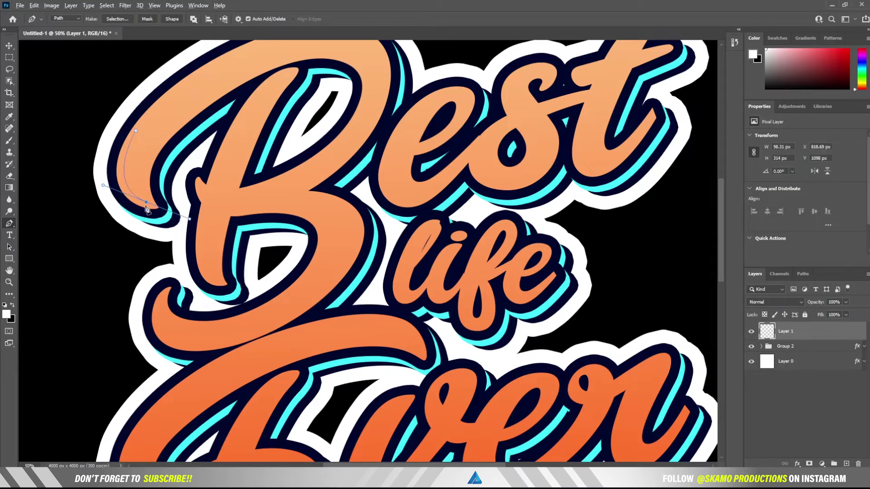
left_click(147, 203, "alt")
left_click_drag(151, 99, 155, 88)
right_click(132, 179)
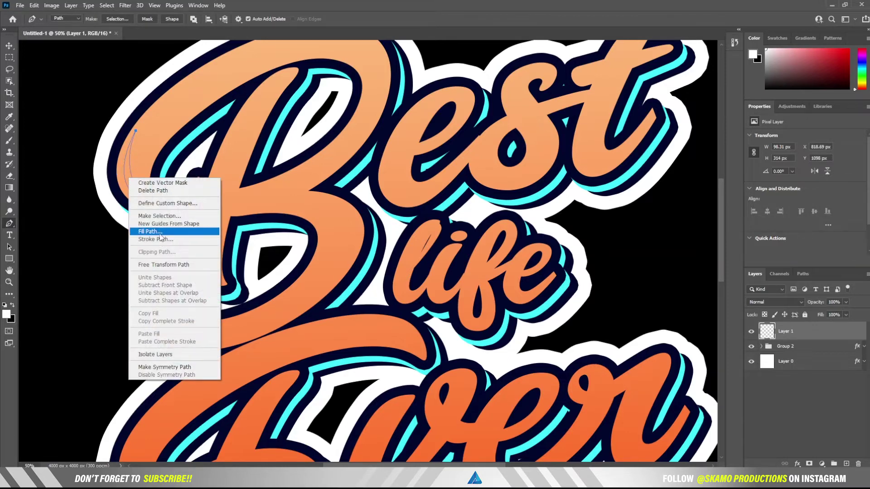
left_click(159, 234)
left_click(498, 122)
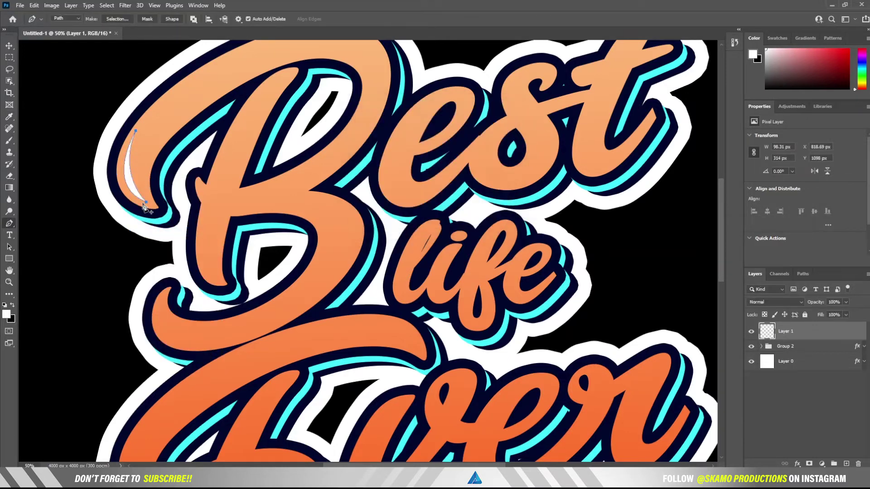
left_click(144, 202)
key("Escape")
Fill white highlights along the top of the B and on the e of Best
scroll(398, 165, "up", 3)
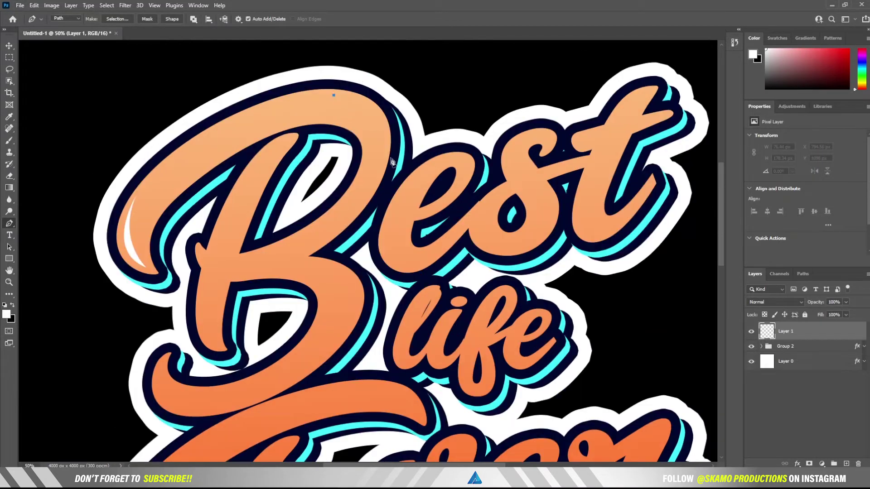
mouse_move(380, 169)
left_mouse_down()
mouse_move(335, 98)
mouse_move(385, 143)
left_mouse_up()
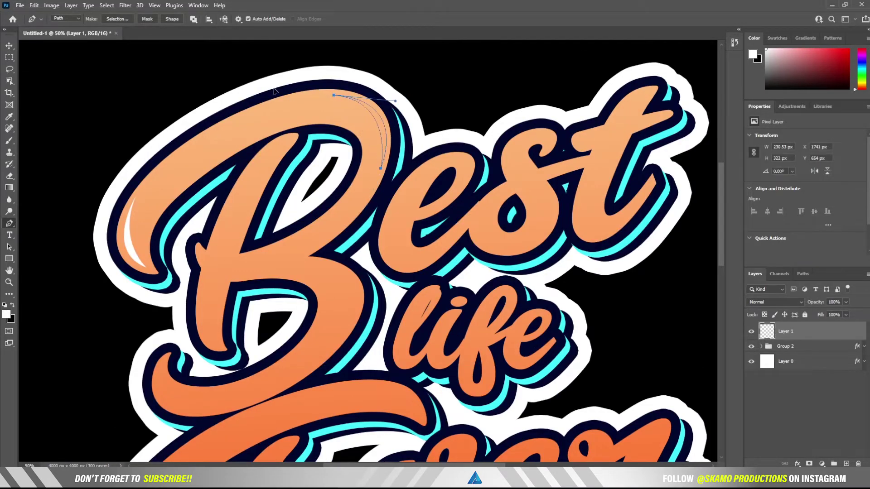
right_click(385, 144)
left_click(413, 192)
key("Return")
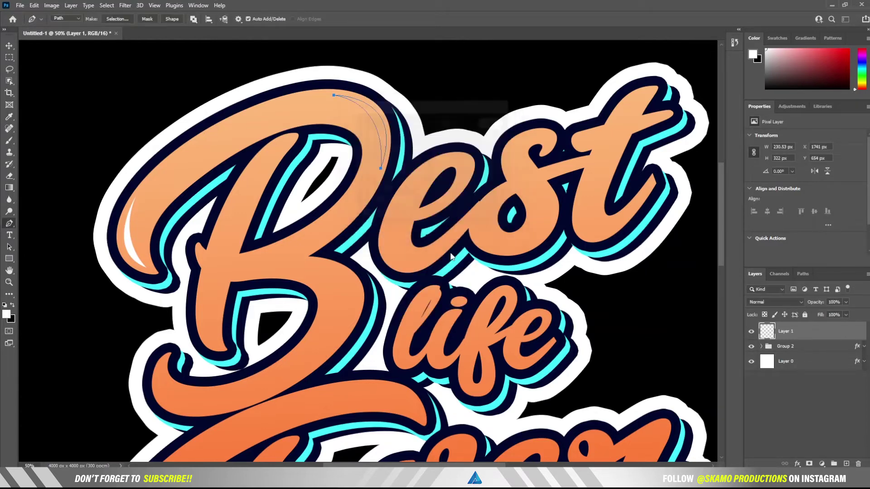
scroll(412, 212, "down", 1)
left_click(385, 208)
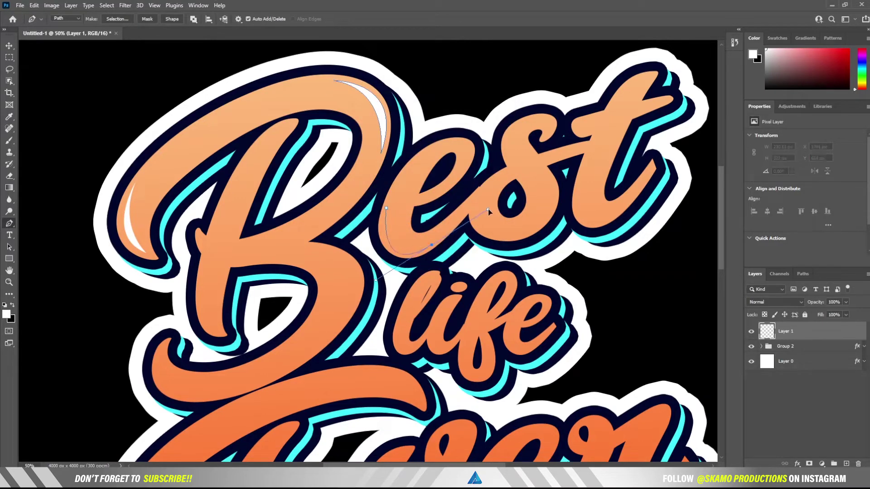
left_click_drag(431, 245, 498, 219)
left_click(386, 208)
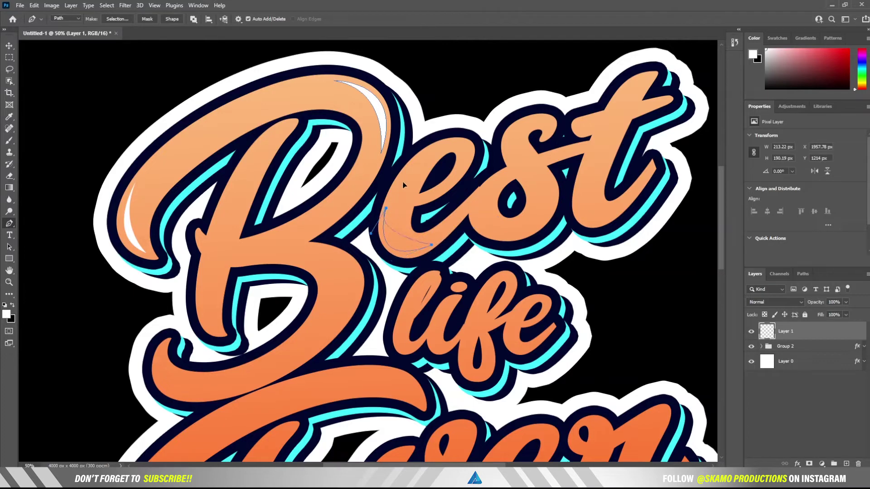
right_click(395, 247)
left_click(421, 296)
key("Return")
Add white crescent highlights to the s and t of Best
left_click(475, 212)
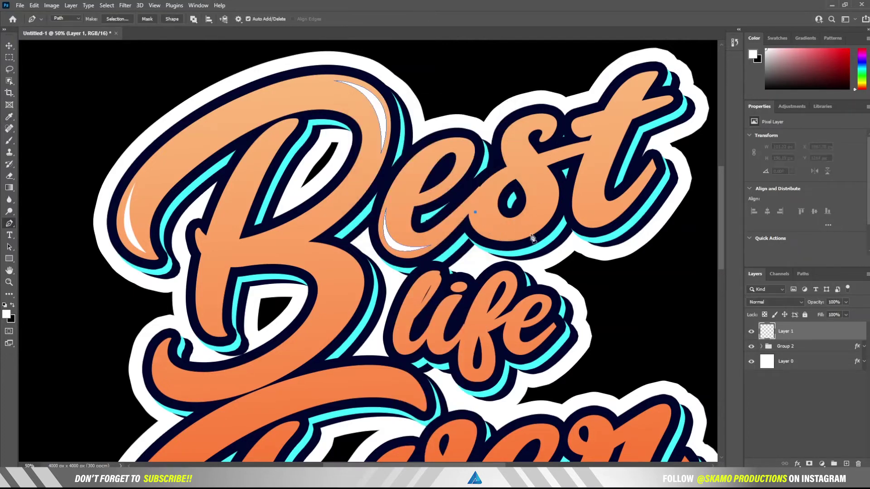
left_click_drag(535, 226, 594, 198)
left_click(475, 212)
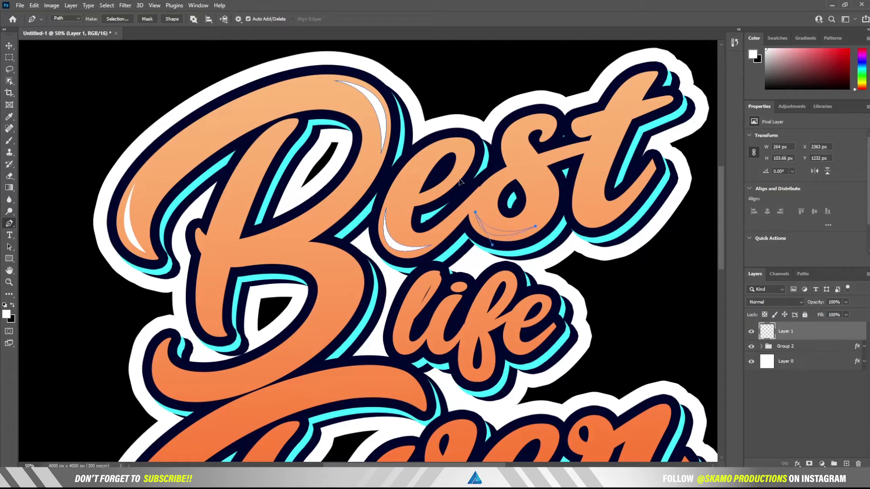
right_click(487, 229)
left_click(513, 278)
key("Return")
left_click(579, 179)
left_click_drag(614, 214, 666, 184)
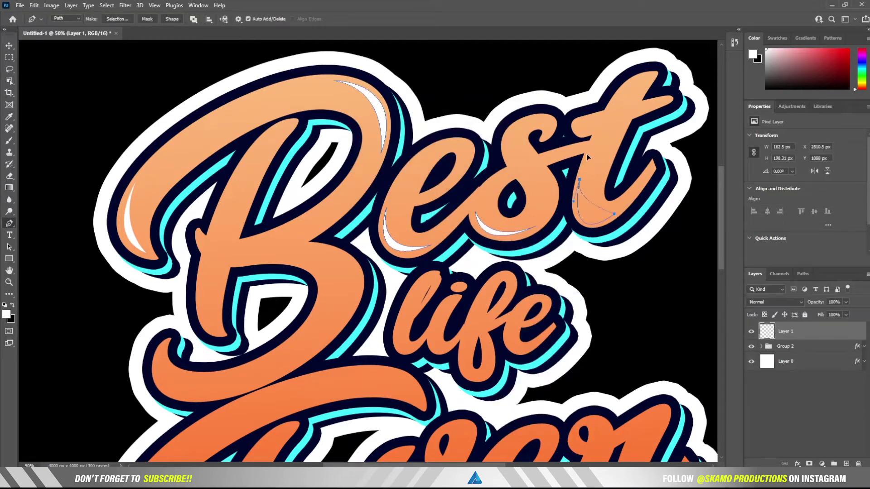
left_click(579, 180)
right_click(587, 219)
left_click(610, 272)
key("Return")
Fill a small white highlight near the top of the t
left_click_drag(631, 74, 646, 79)
left_click(618, 97)
left_click(606, 120)
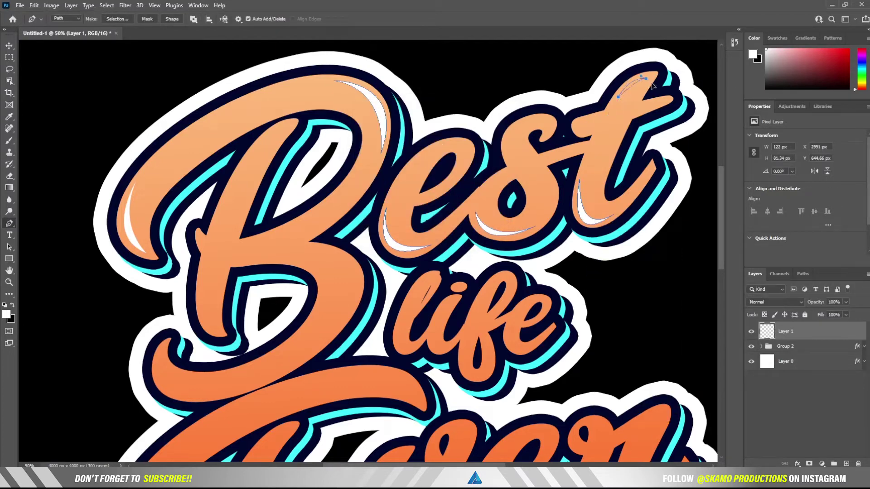
right_click(638, 91)
left_click(661, 140)
key("Return")
Move over to Ever and fill a white highlight along the swash above it
scroll(414, 258, "down", 3)
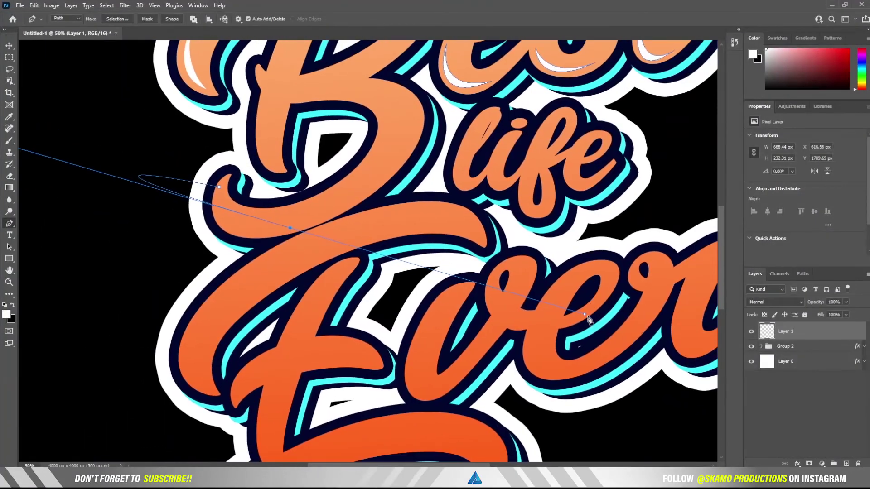
left_click_drag(585, 320, 310, 231)
scroll(204, 326, "down", 3)
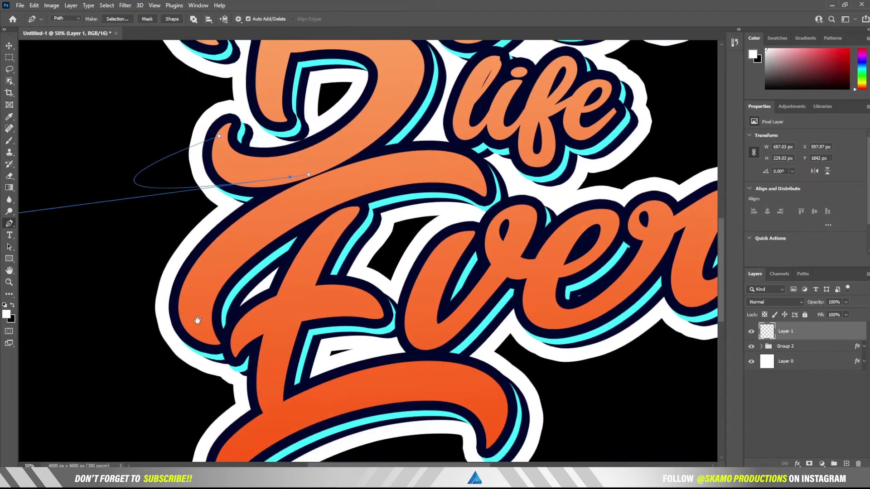
scroll(199, 272, "left", 5)
left_click(190, 198)
key("ctrl+z")
left_click(399, 185)
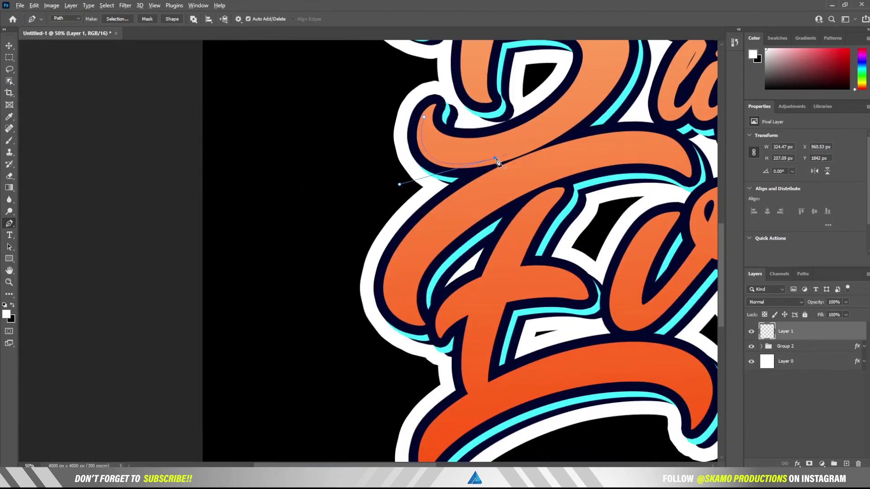
left_click_drag(423, 117, 426, 65)
right_click(444, 160)
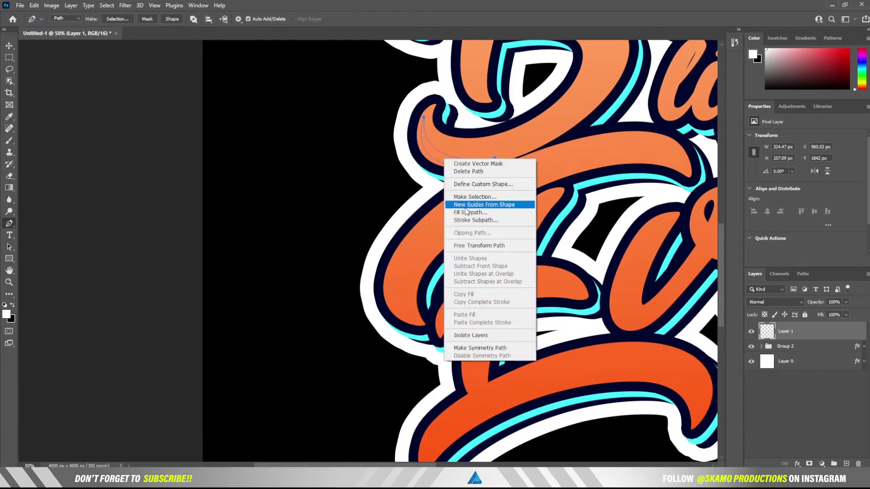
left_click(495, 198)
left_click(491, 121)
Add white highlights to another curve of the B and to the l of life
scroll(231, 74, "up", 2)
scroll(232, 74, "left", 10)
left_click(291, 76)
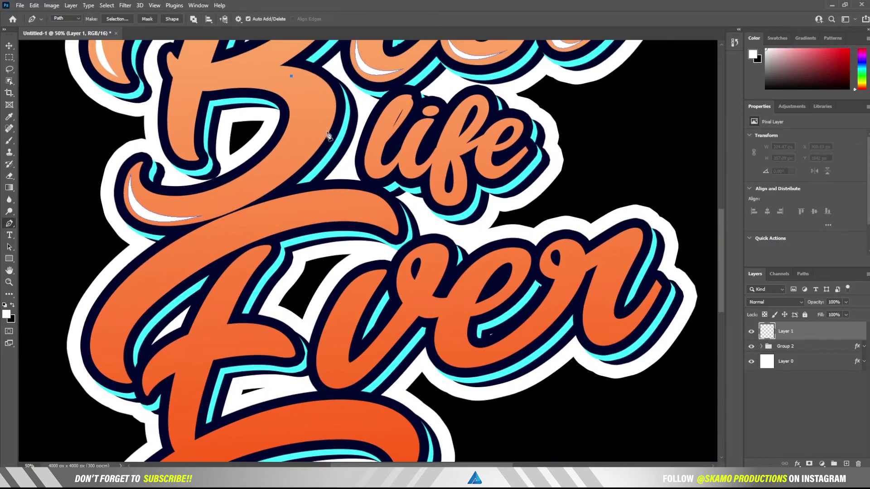
left_click_drag(320, 136, 287, 189)
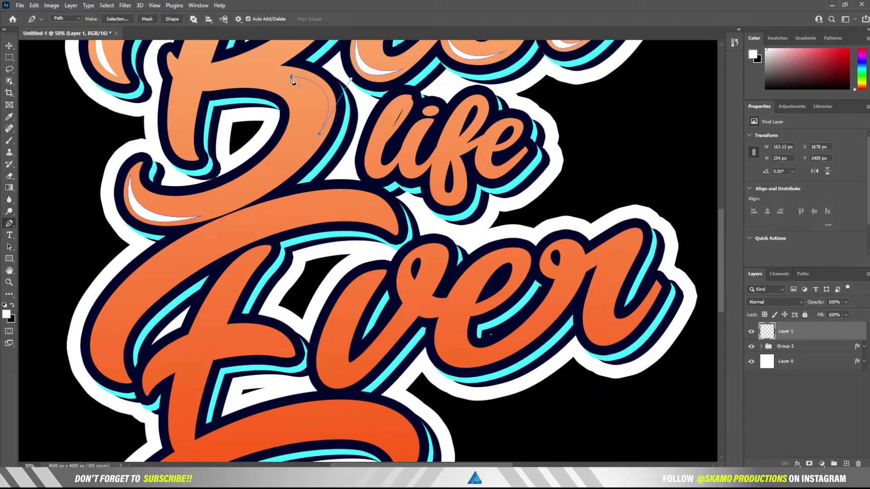
left_click(291, 76)
right_click(321, 99)
left_click(358, 171)
key("Return")
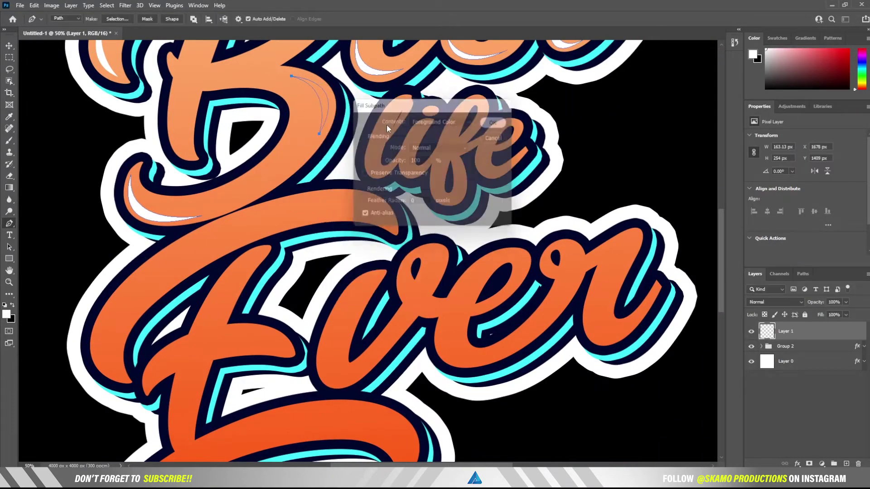
left_click(368, 147)
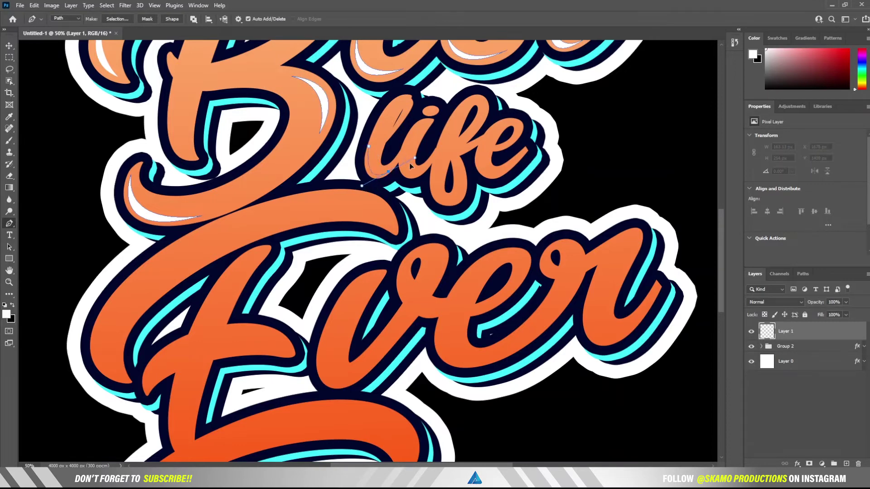
left_click_drag(409, 160, 388, 171)
right_click(377, 167)
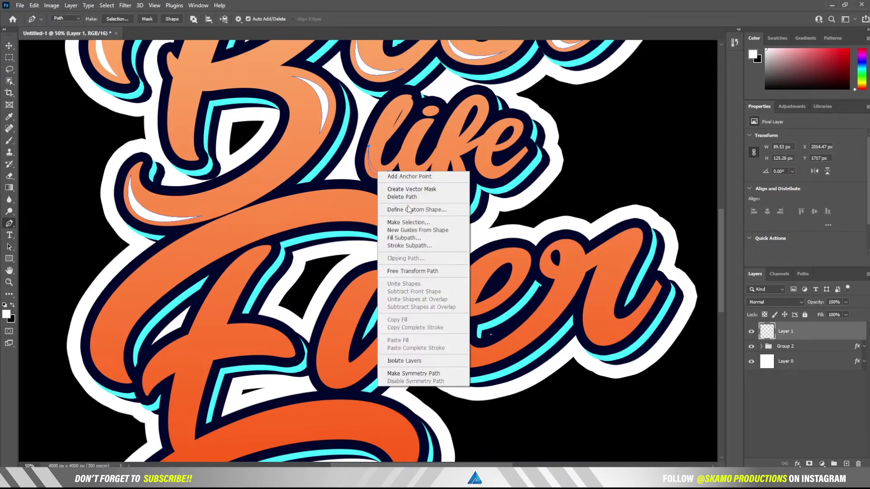
left_click(413, 240)
left_click(495, 121)
Fill white highlights on the i and the base of the f in life
left_click(400, 154)
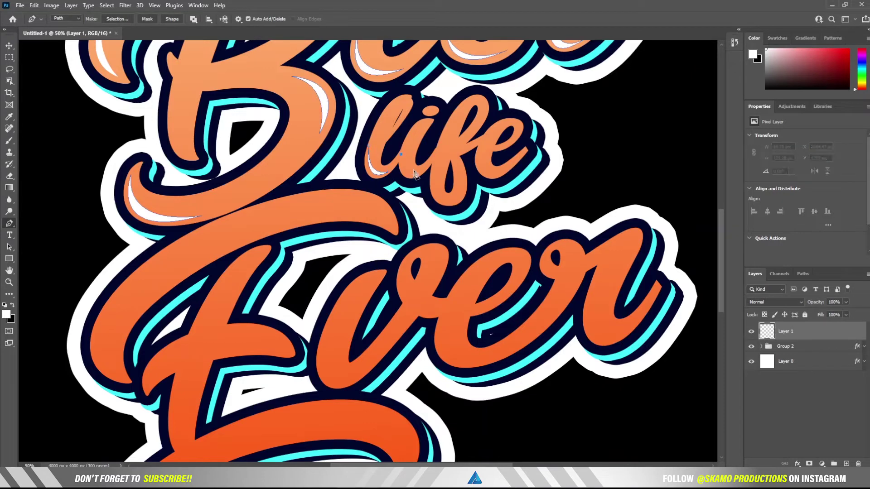
left_click_drag(438, 167, 441, 157)
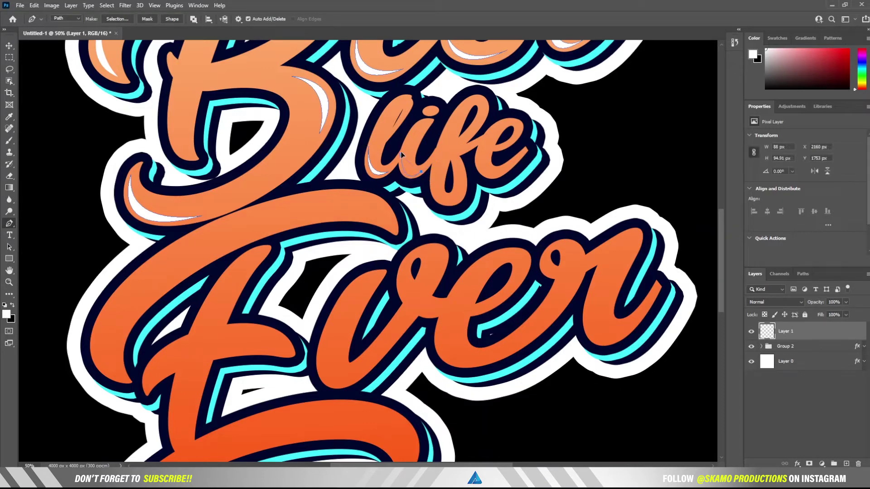
right_click(409, 175)
left_click(428, 235)
left_click(495, 121)
left_click(434, 174)
left_click_drag(457, 200, 485, 190)
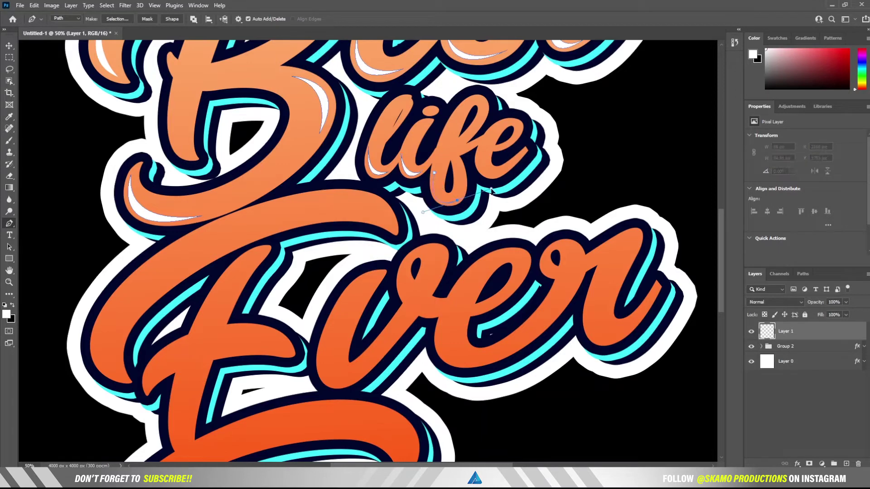
right_click(444, 196)
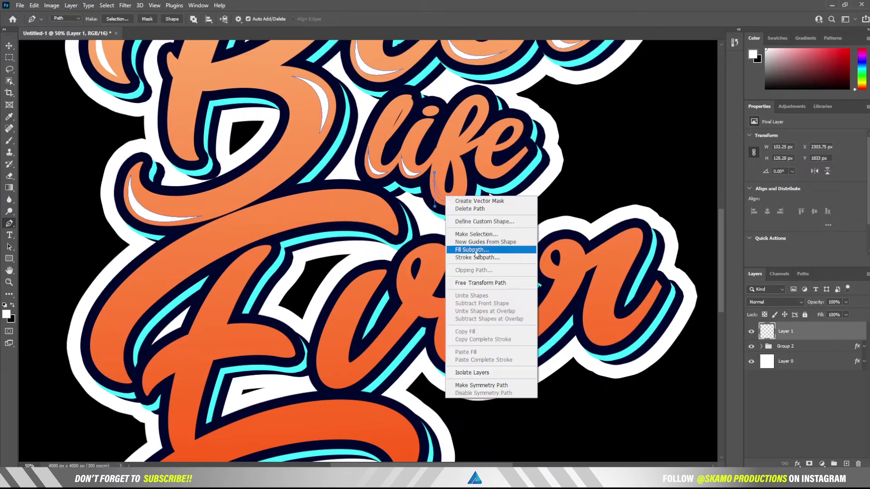
left_click(471, 247)
left_click(494, 121)
Add white highlights to the e of life and the top of the f
left_click(478, 152)
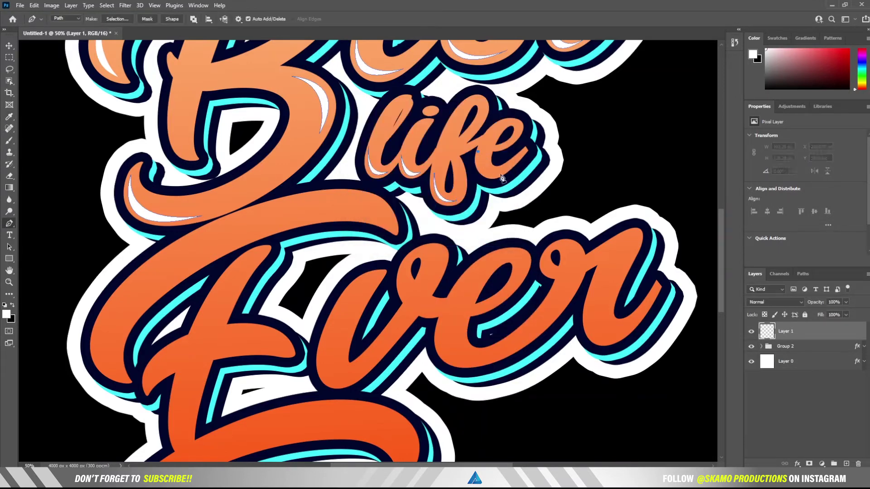
left_click_drag(502, 175, 530, 162)
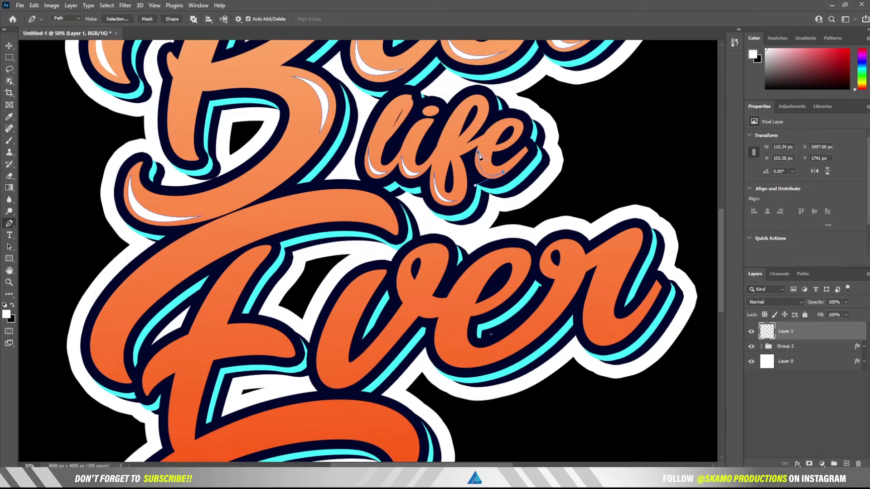
right_click(492, 182)
left_click(512, 236)
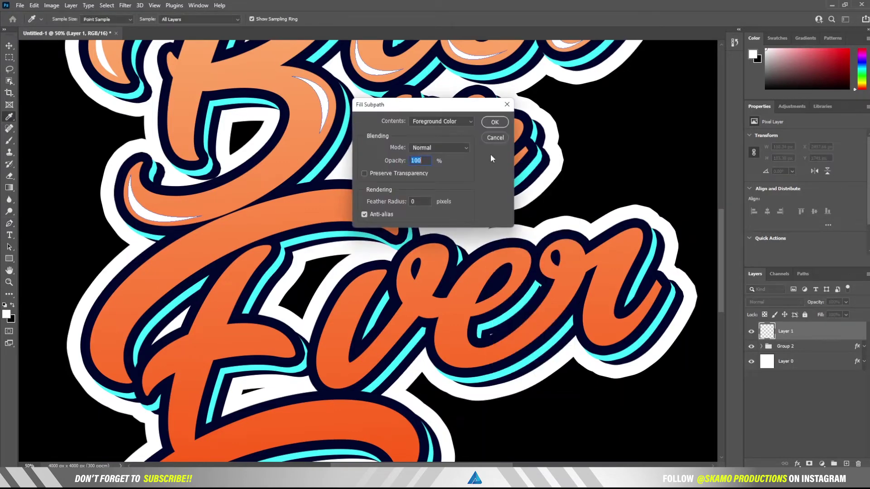
left_click(494, 121)
left_click(475, 98)
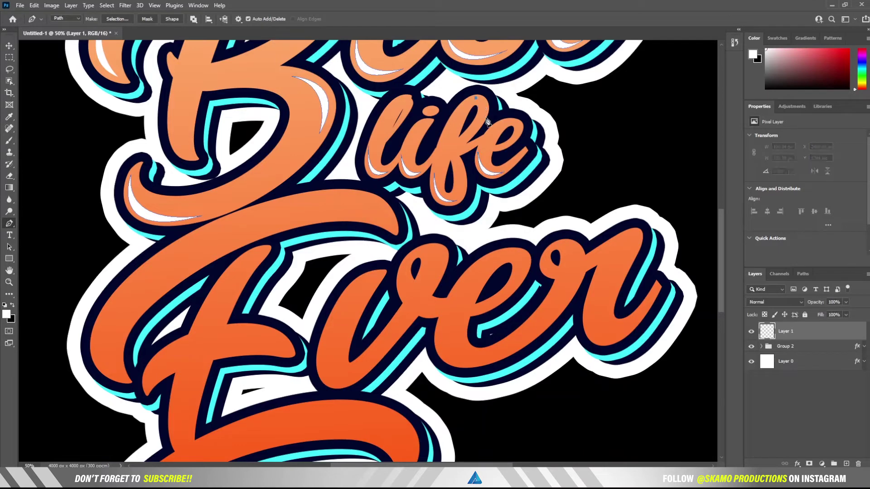
left_click_drag(483, 118, 474, 136)
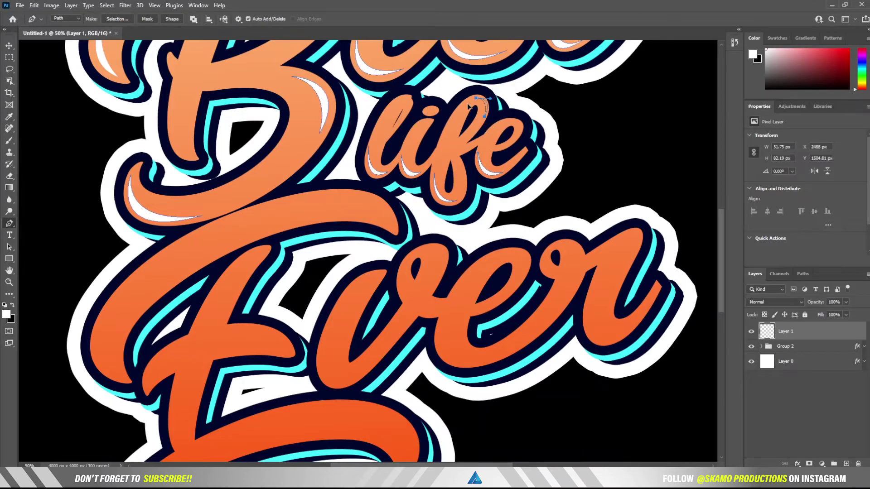
right_click(473, 121)
left_click(494, 175)
Fill a curved white shine highlight along the upper r of 'Ever'
left_click(493, 120)
scroll(430, 122, "up", 1)
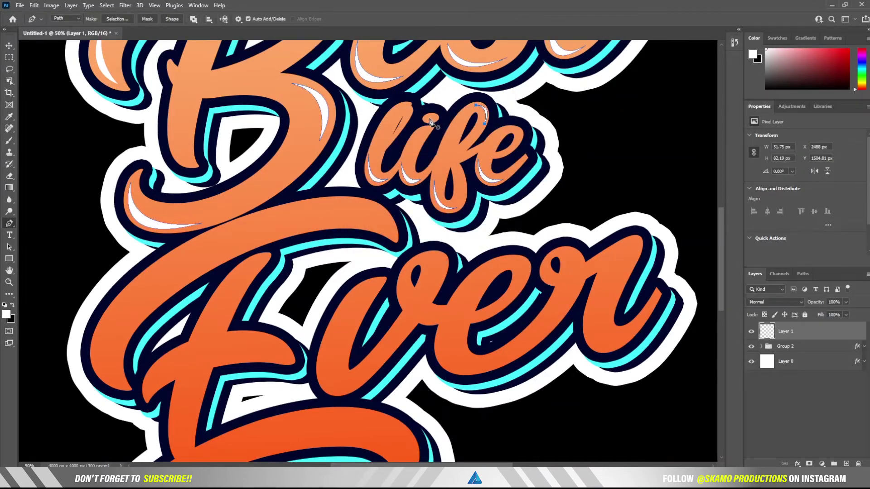
left_click(617, 245)
left_click_drag(619, 286, 649, 236)
left_click(624, 238)
right_click(629, 255)
left_click(652, 310)
left_click(495, 121)
Fill a white crescent highlight along the lower edge of the r
left_click(585, 312)
left_click_drag(628, 339, 668, 302)
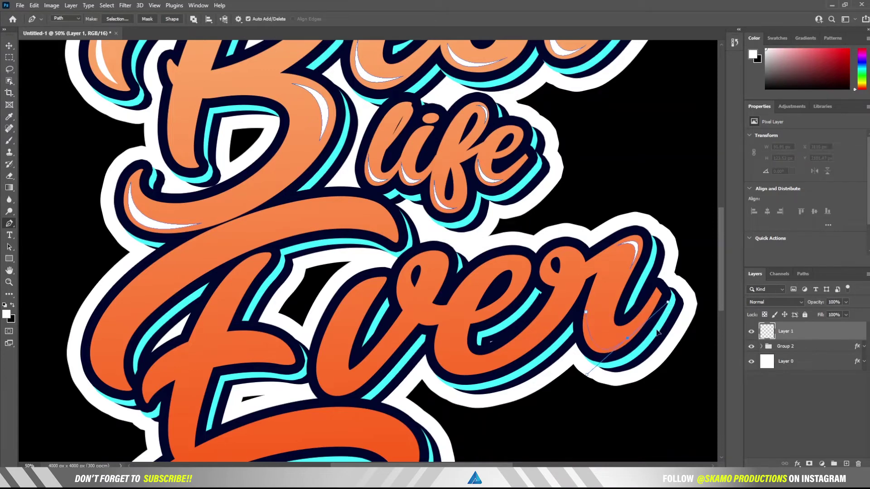
left_click(628, 338, "alt")
left_click(585, 347)
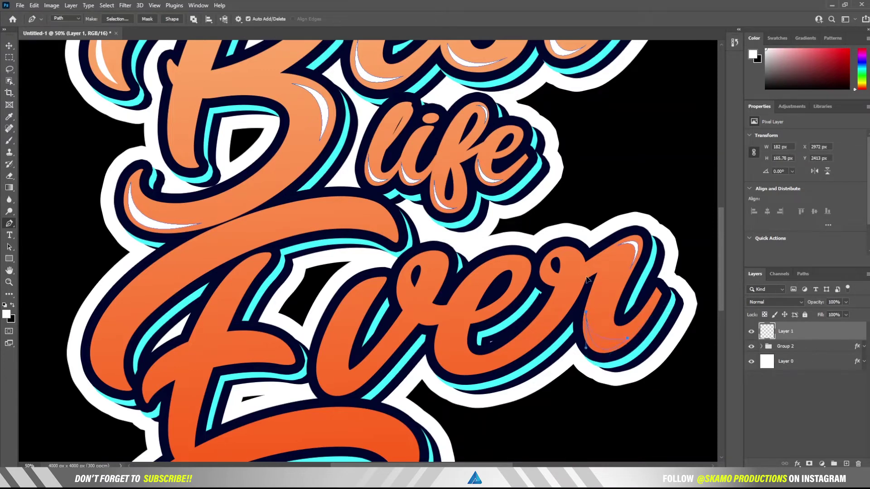
right_click(608, 342)
left_click(634, 190)
left_click(494, 122)
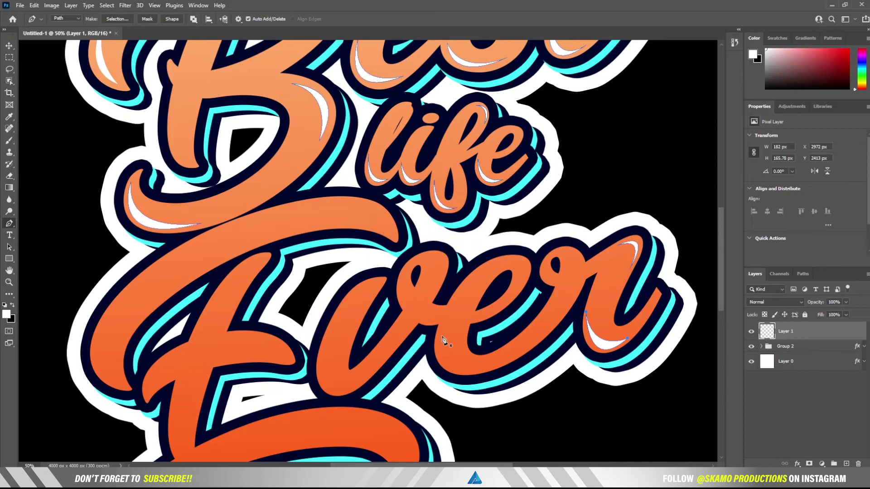
Fill a curved white highlight under the e of 'Ever'
left_click(510, 357)
right_click(461, 366)
left_click(496, 220)
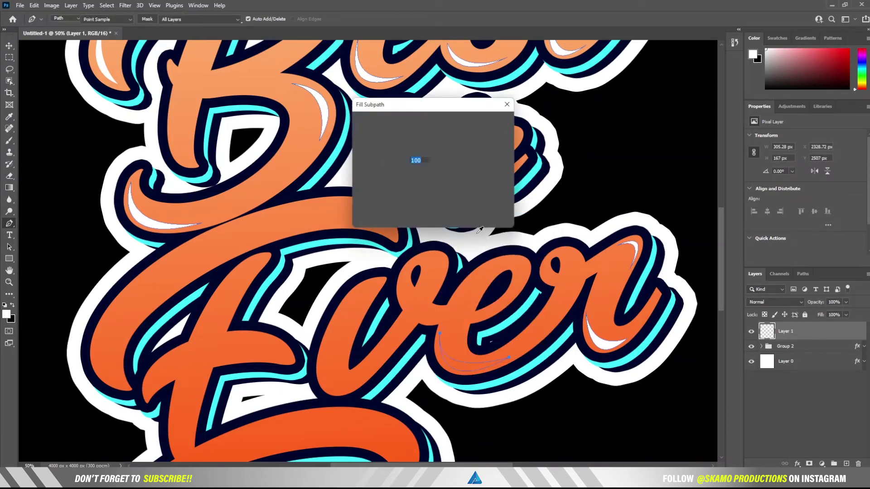
key("Return")
Fill a curved white highlight along the v of 'Ever'
left_click(438, 283)
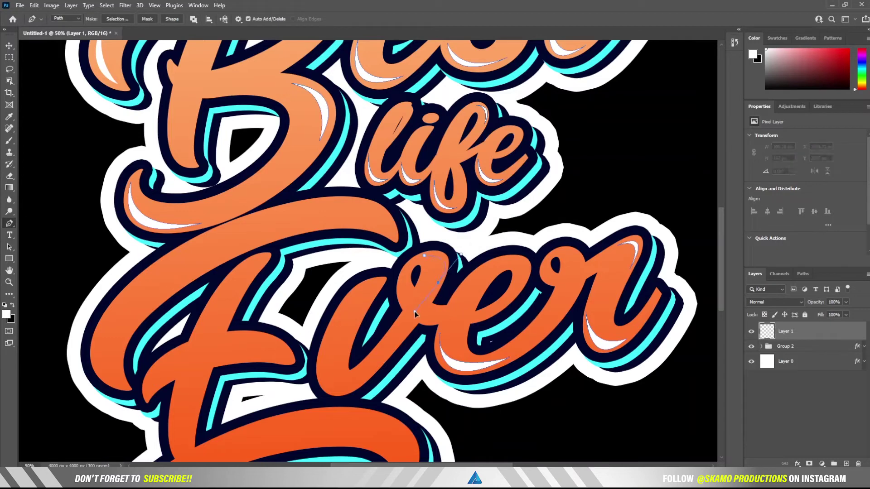
left_click_drag(437, 255, 451, 255)
right_click(428, 277)
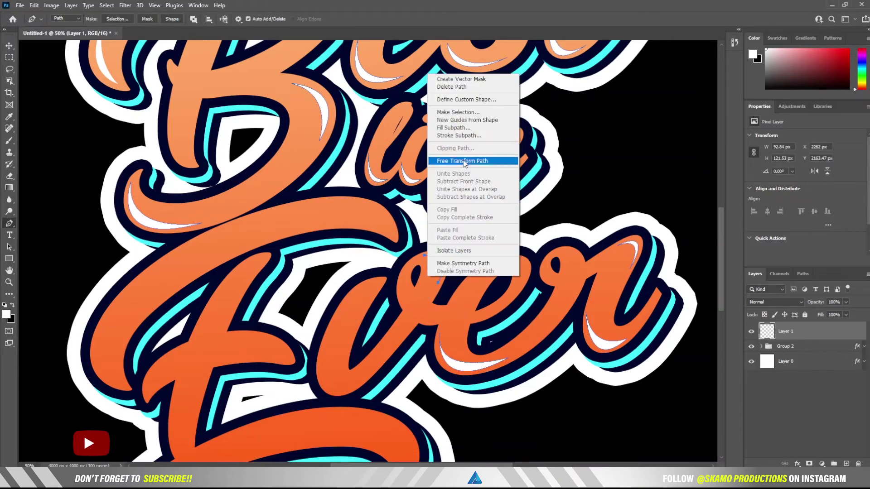
left_click(467, 159)
key("Return")
Trace another curved highlight on the r and choose to fill it
left_click(565, 251)
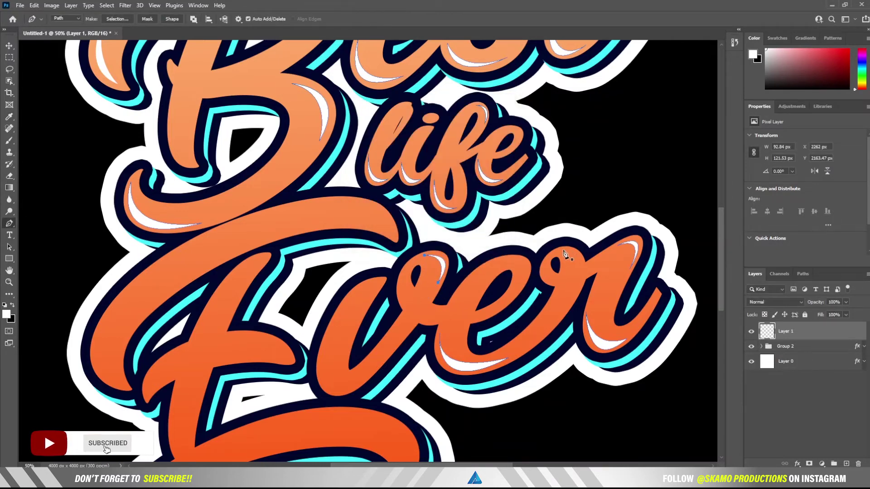
left_click_drag(579, 272, 573, 295)
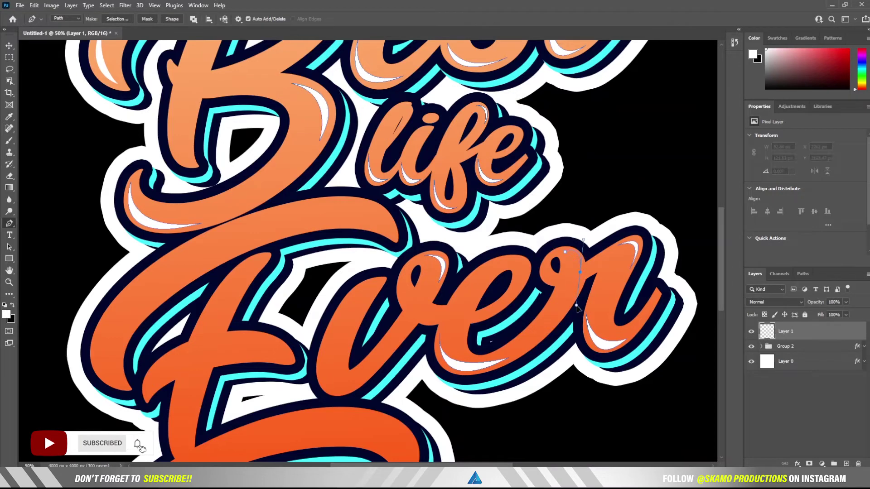
right_click(570, 271)
left_click(603, 133)
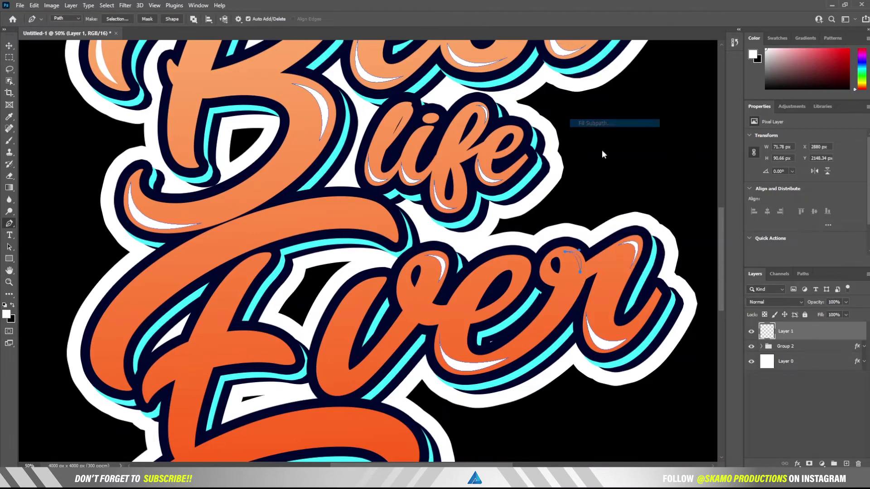
Fill a white shine highlight along the bottom swash of 'Ever'
key("Return")
left_click_drag(462, 292, 425, 335)
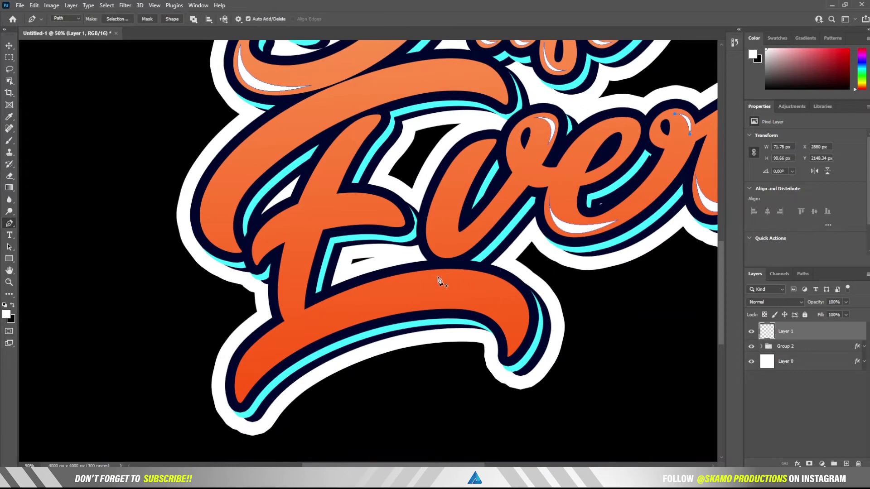
left_click_drag(512, 345, 469, 431)
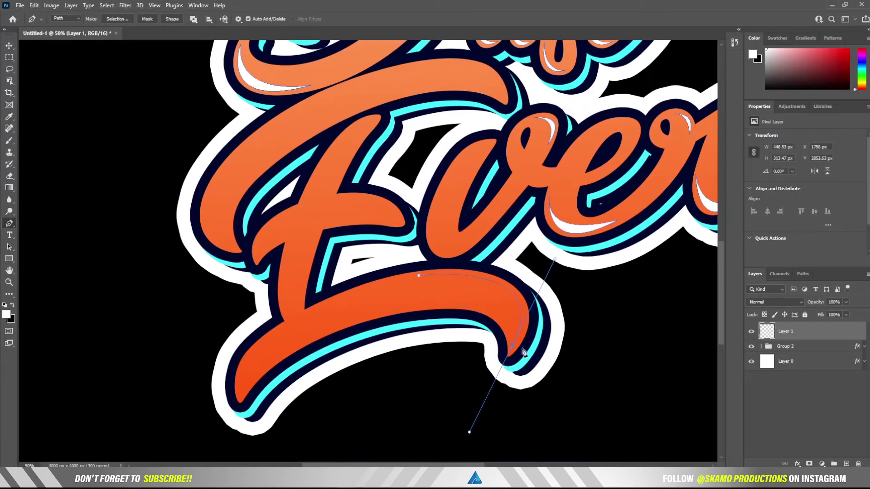
left_click_drag(419, 274, 301, 279)
right_click(453, 314)
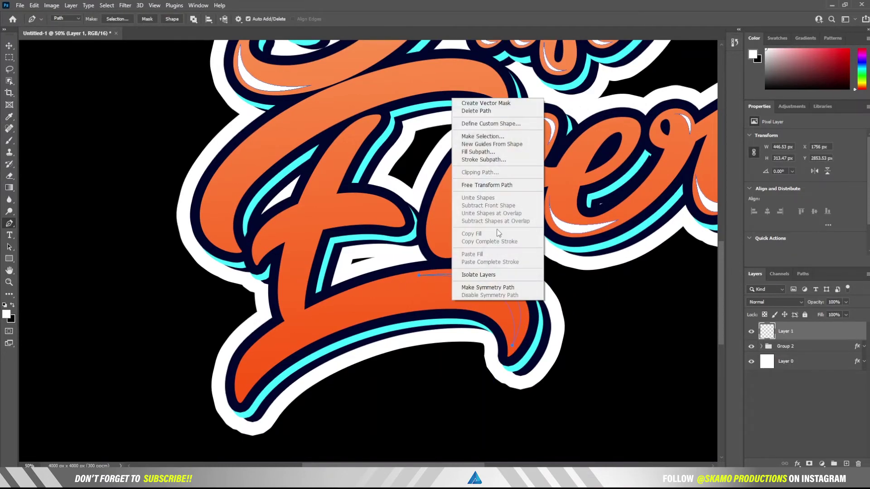
left_click(498, 154)
key("Return")
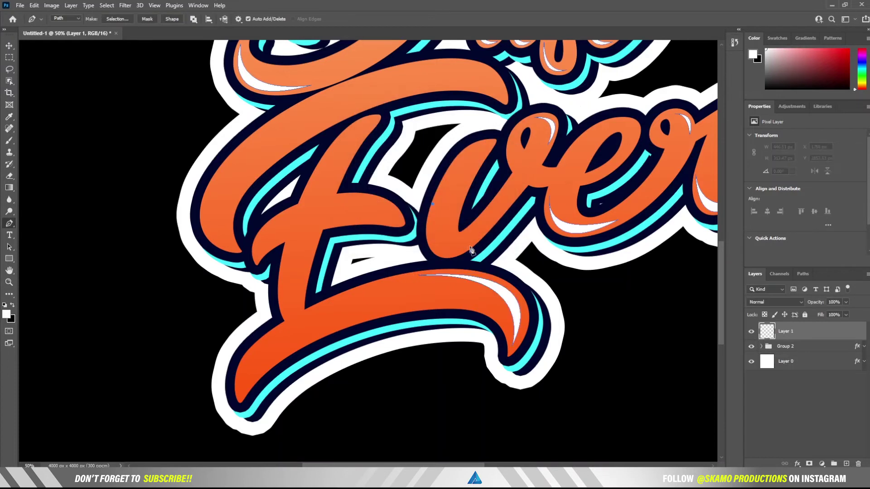
Fill a curved white highlight on the v of 'Ever'
left_click_drag(442, 263, 468, 246)
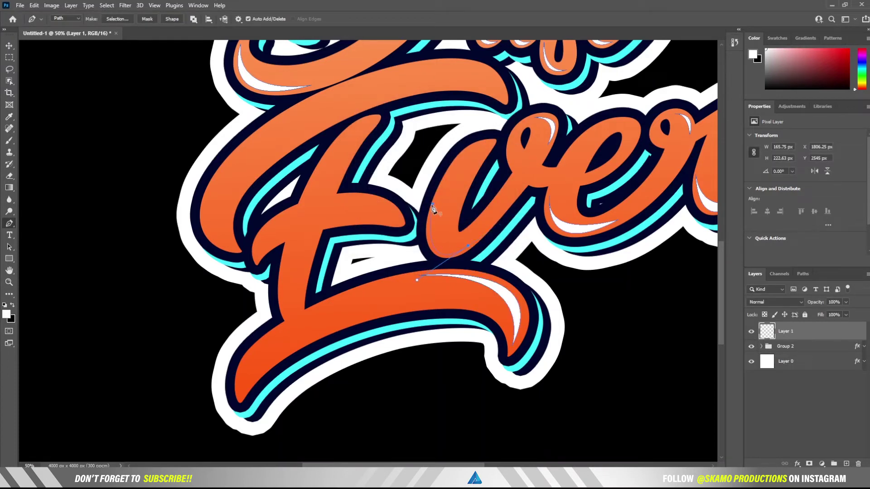
right_click(443, 247)
left_click(466, 302)
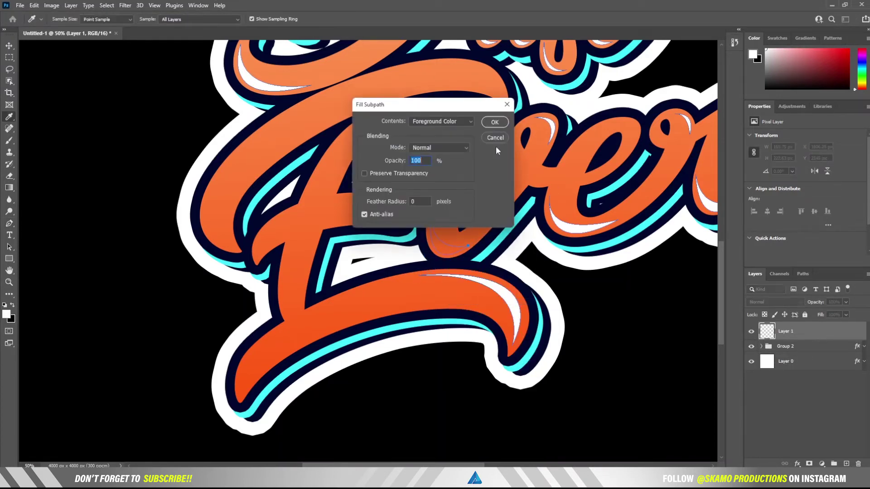
key("Return")
Fill a white highlight along the top swash stroke
left_click(406, 69)
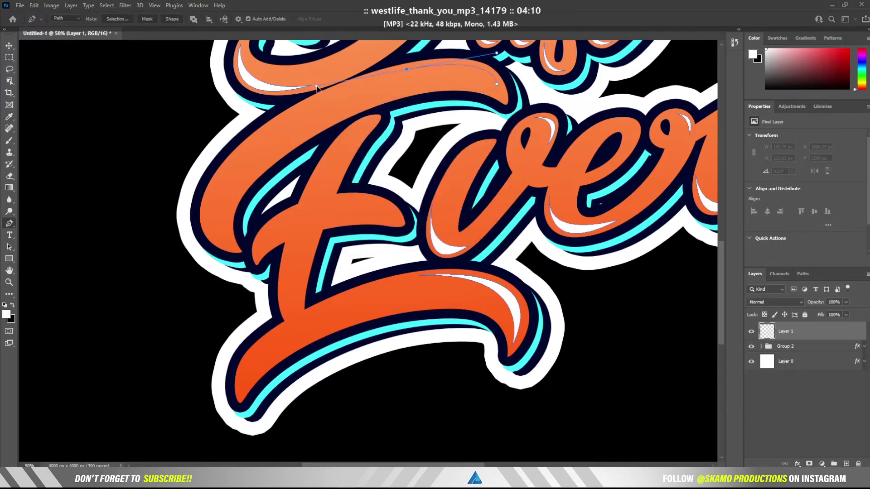
left_click_drag(497, 84, 511, 102)
right_click(462, 75)
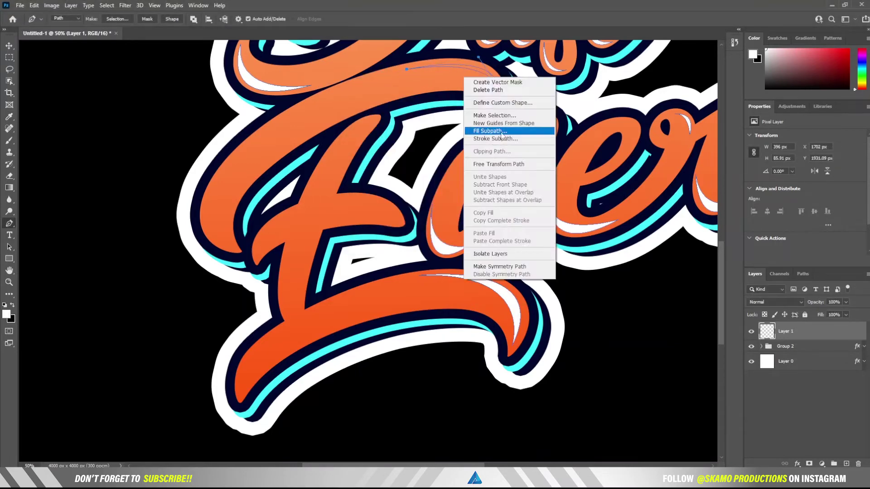
left_click(480, 130)
key("Return")
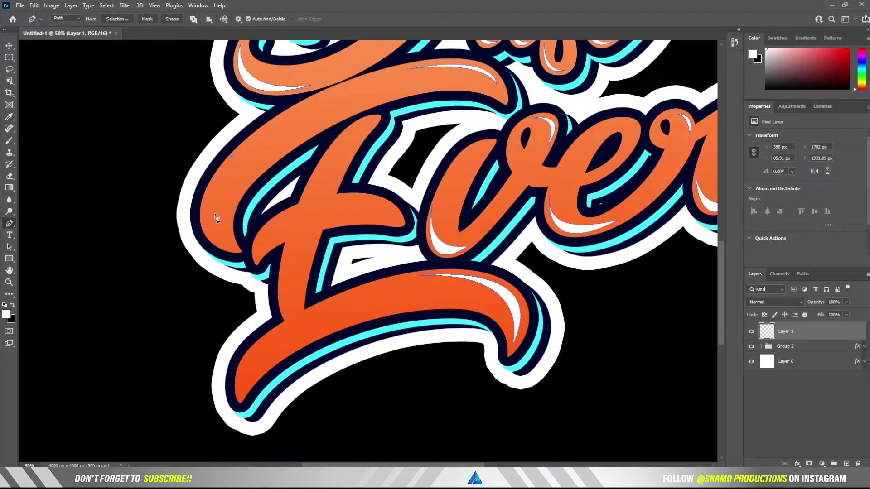
Add white highlights down the E's left stroke and inside its middle stroke
left_click_drag(234, 247, 299, 266)
right_click(208, 211)
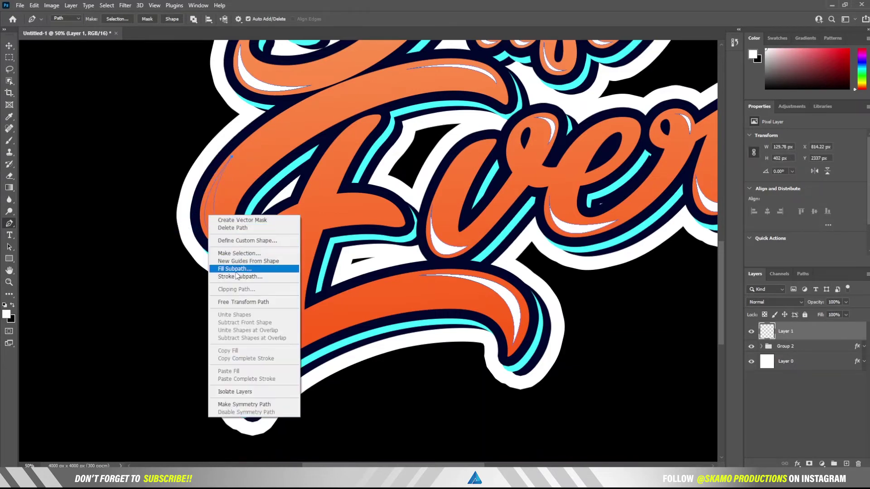
left_click(235, 268)
left_click(493, 123)
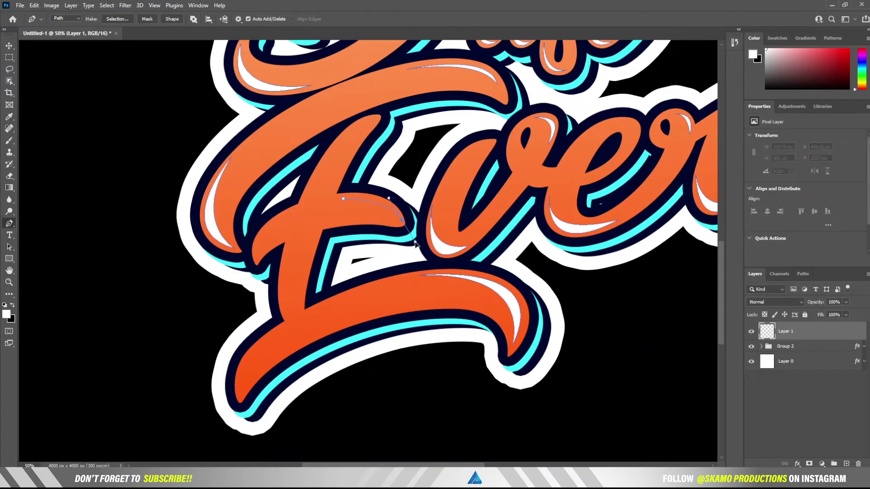
left_click_drag(415, 243, 418, 255)
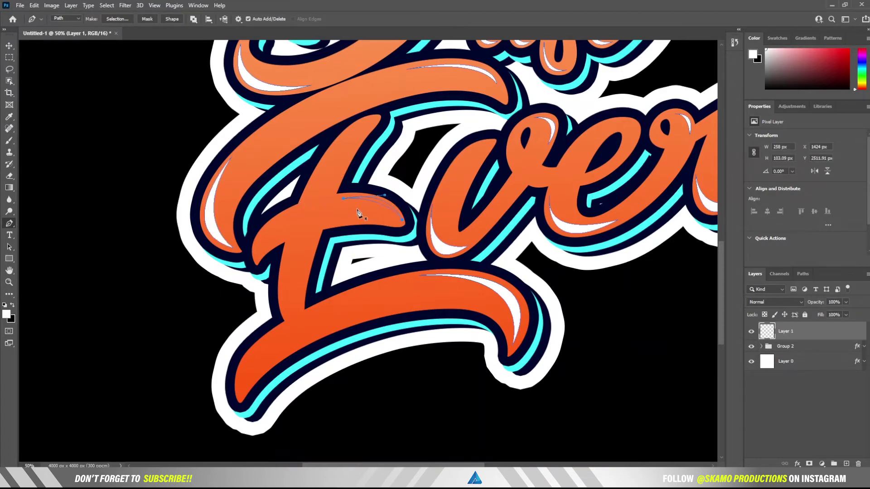
right_click(357, 213)
left_click(384, 270)
left_click(492, 123)
Fill a white highlight on the e of 'Best', then zoom out to see the artwork
mouse_move(514, 228)
left_mouse_down()
mouse_move(403, 425)
mouse_move(326, 459)
left_mouse_up()
left_click(330, 152)
left_click_drag(368, 161, 361, 196)
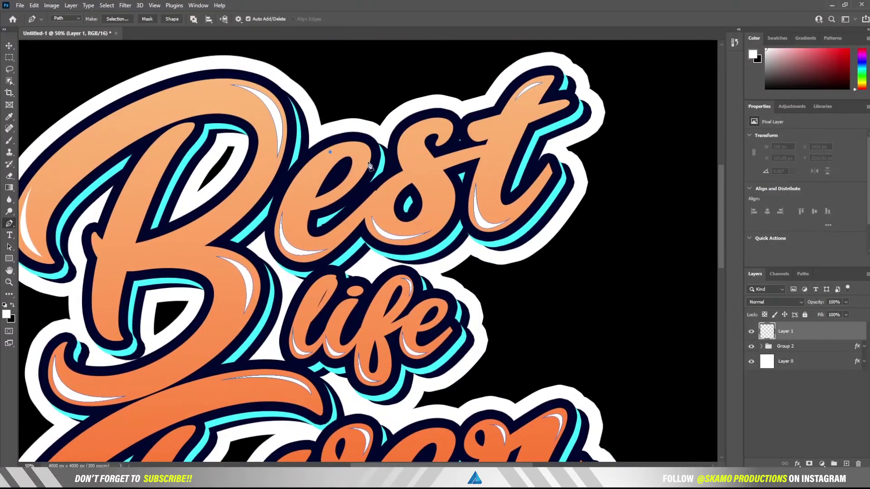
left_click(330, 153)
right_click(347, 209)
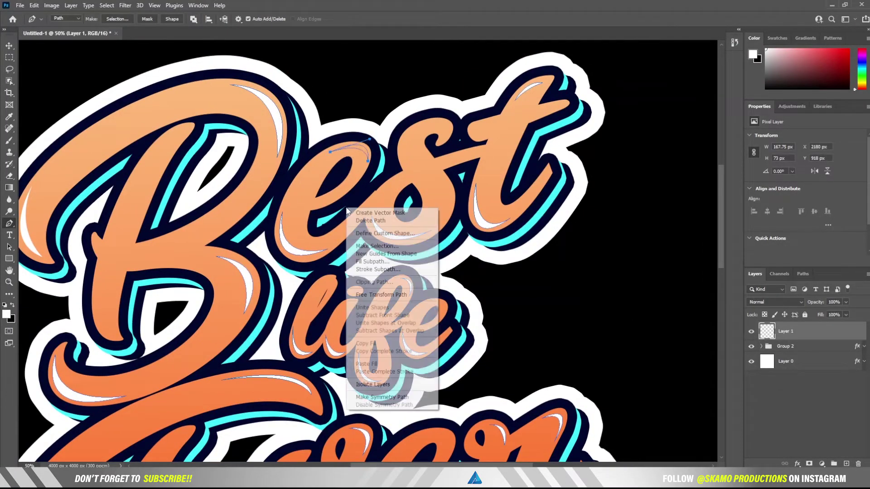
left_click(378, 262)
left_click(492, 121)
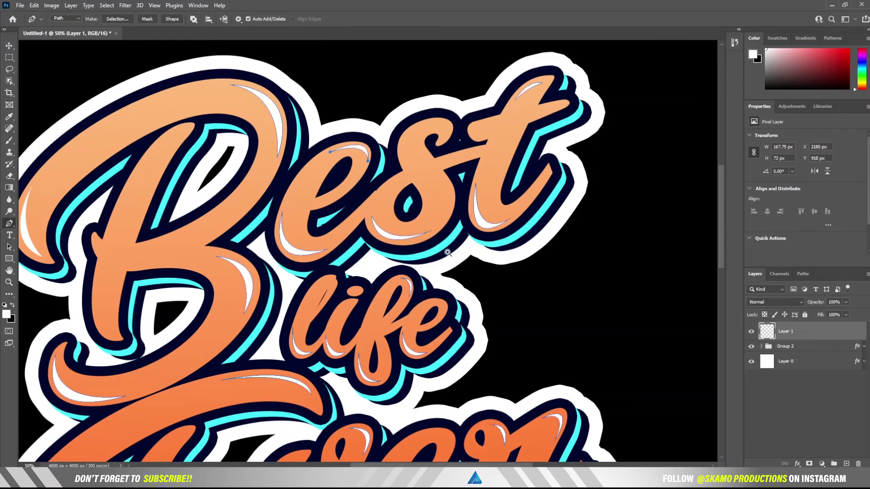
key("ctrl+minus")
key("ctrl+minus")
key("ctrl+minus")
On a new layer, paint a soft white glow dot beside the lettering
key("v")
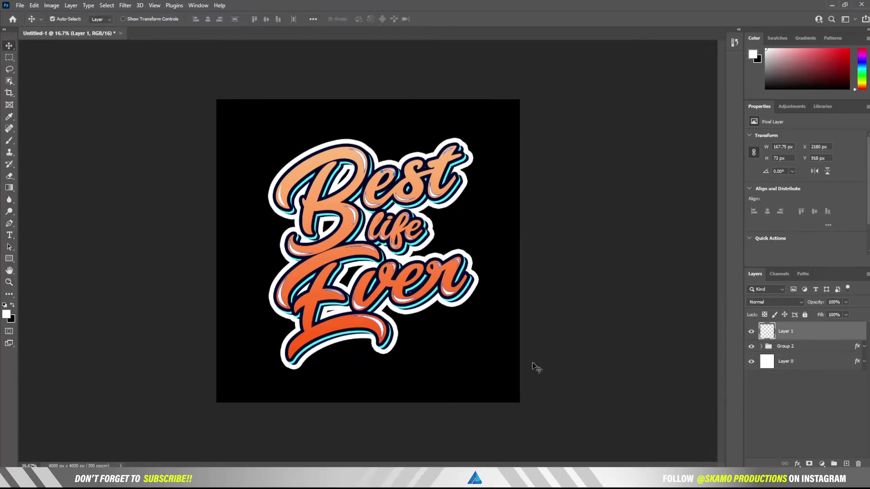
left_click(846, 463)
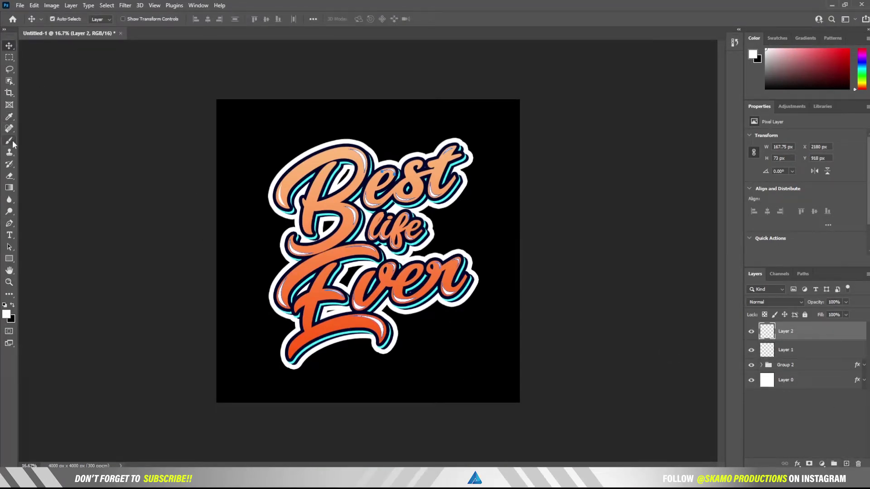
key("b")
right_click(244, 222)
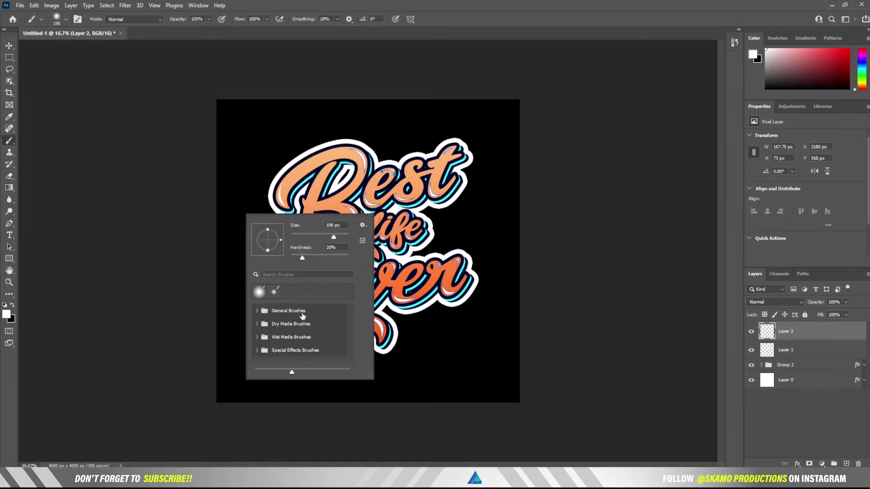
left_click(253, 169)
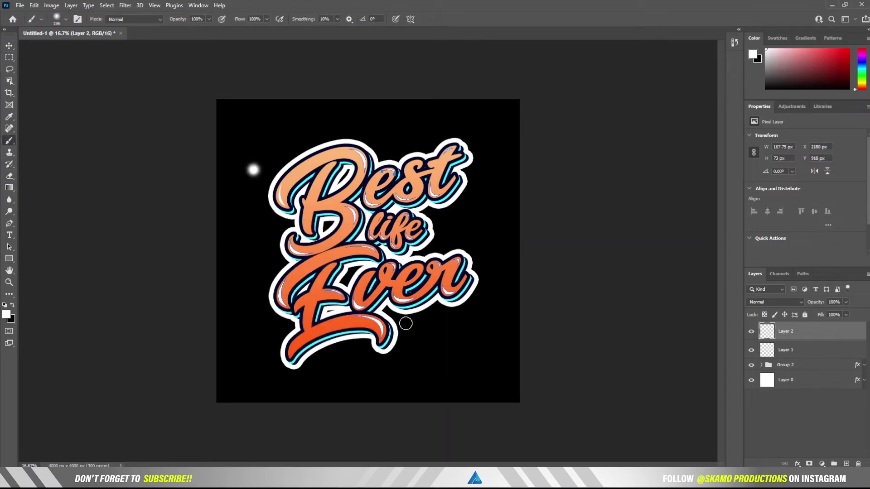
left_click(406, 323)
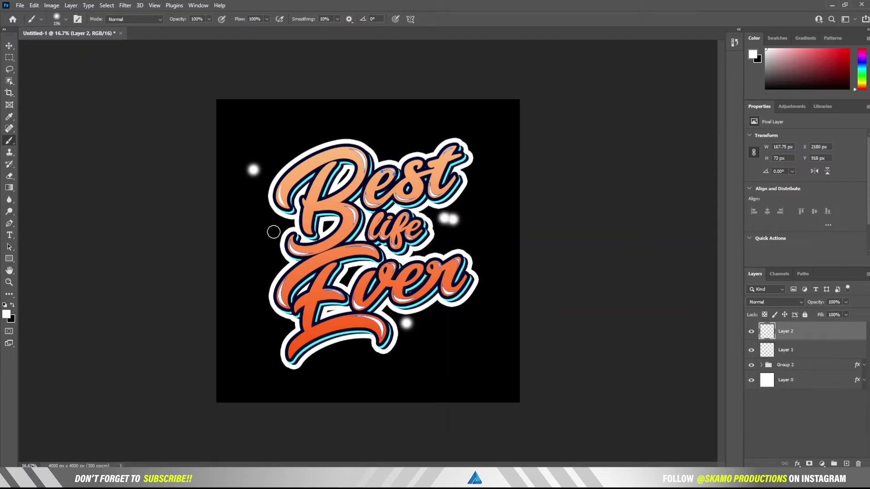
Switch brush sizes between 31 px and 55 px and scatter more white glow dots
right_click(385, 139)
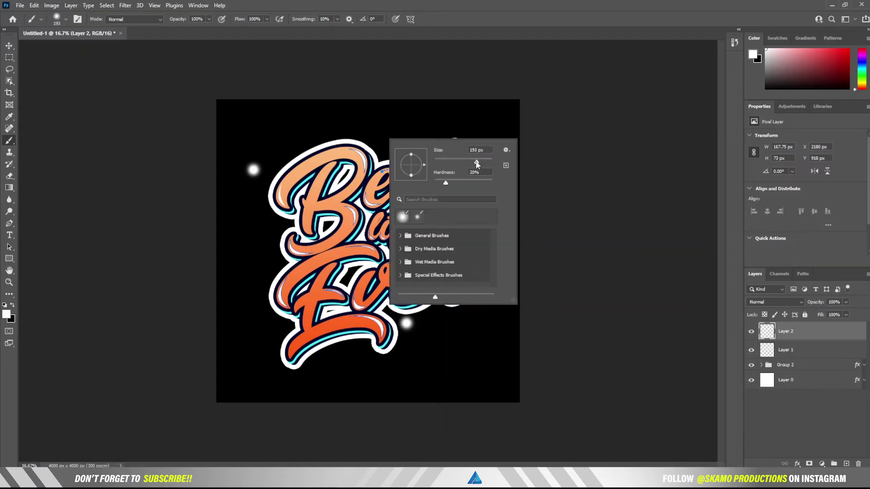
left_click_drag(477, 164, 443, 161)
left_click(381, 154)
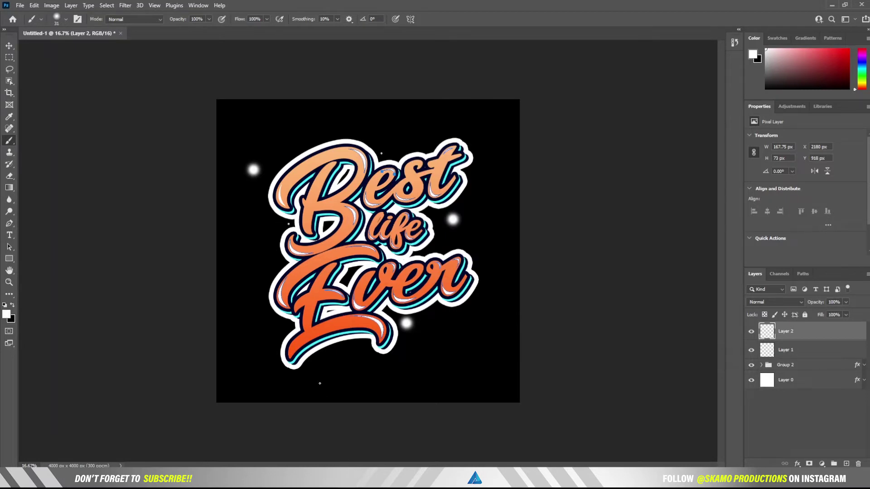
right_click(332, 360)
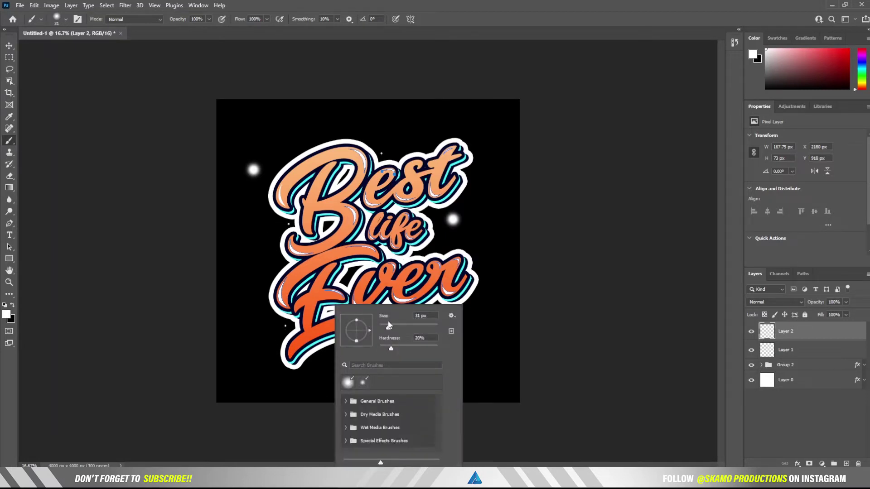
key("Return")
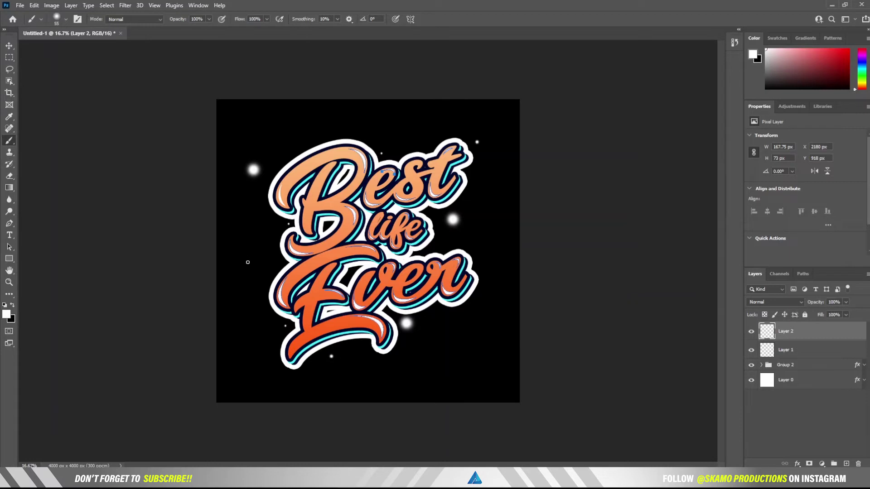
right_click(386, 351)
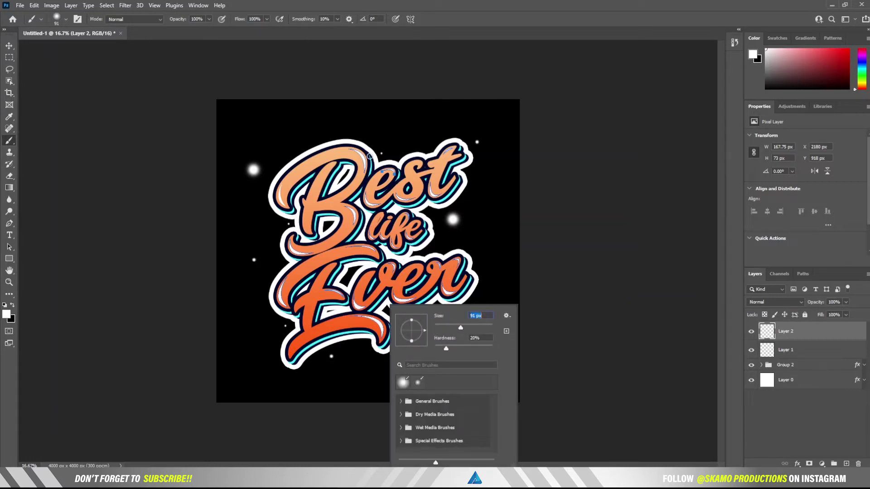
key("Return")
left_click(332, 130)
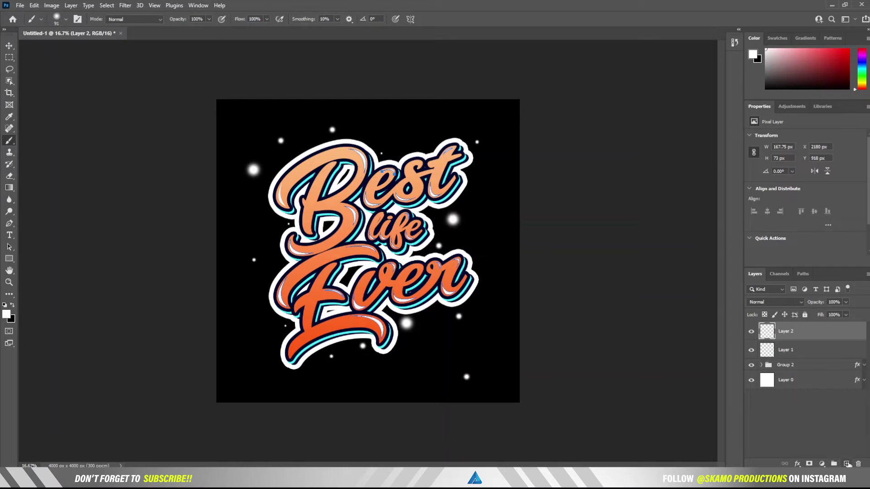
left_click(846, 464)
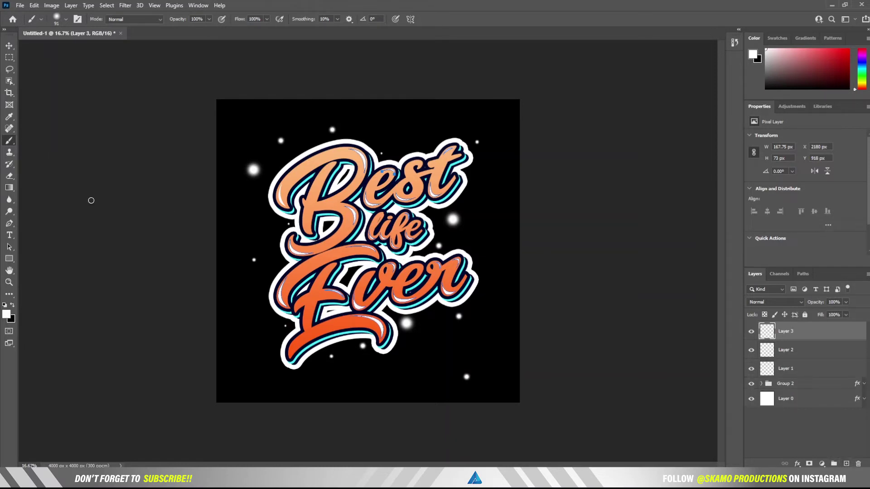
Enlarge the soft brush to 464 px and paint one big glow below Ever's right end
right_click(257, 229)
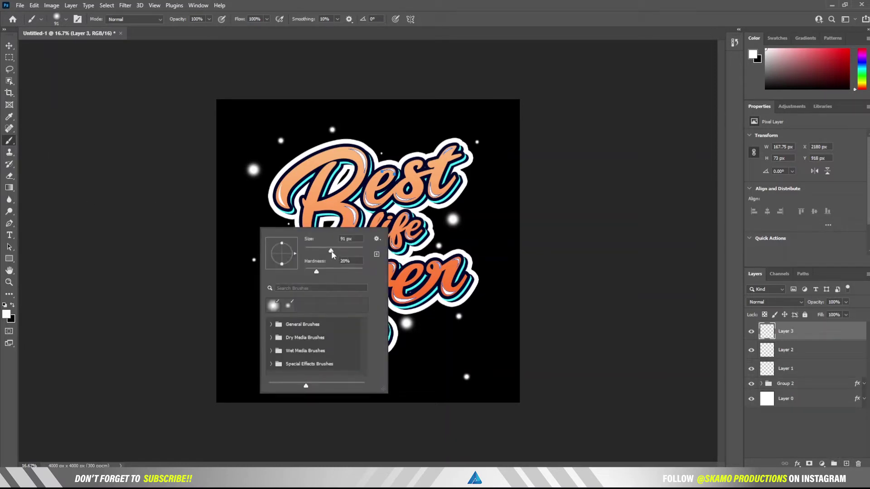
left_click_drag(361, 252, 346, 256)
key("Return")
left_click(493, 317)
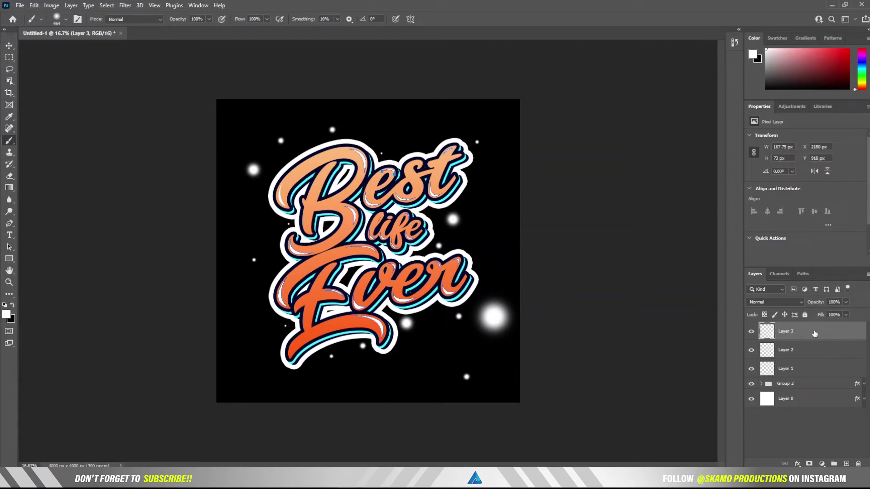
key("ctrl+t")
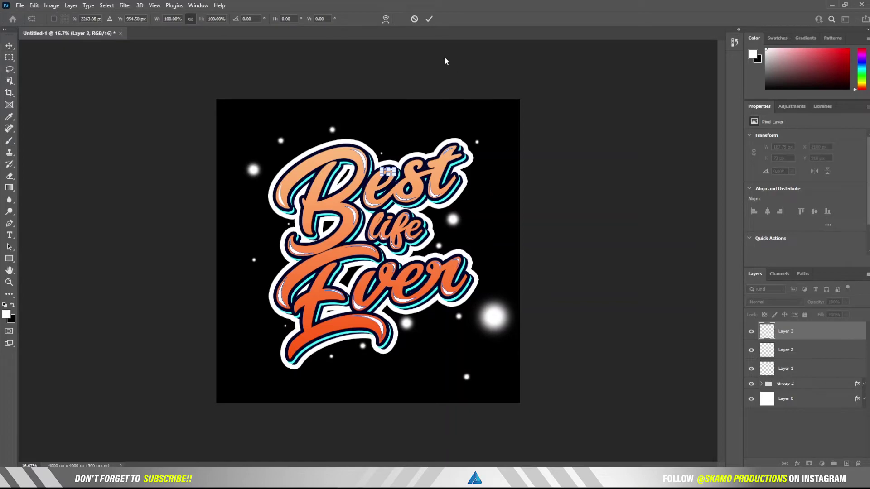
Commit the glow transform, zoom in, and try then discard highlight paths on the B and 'st'
key("Return")
key("z")
left_click(371, 188)
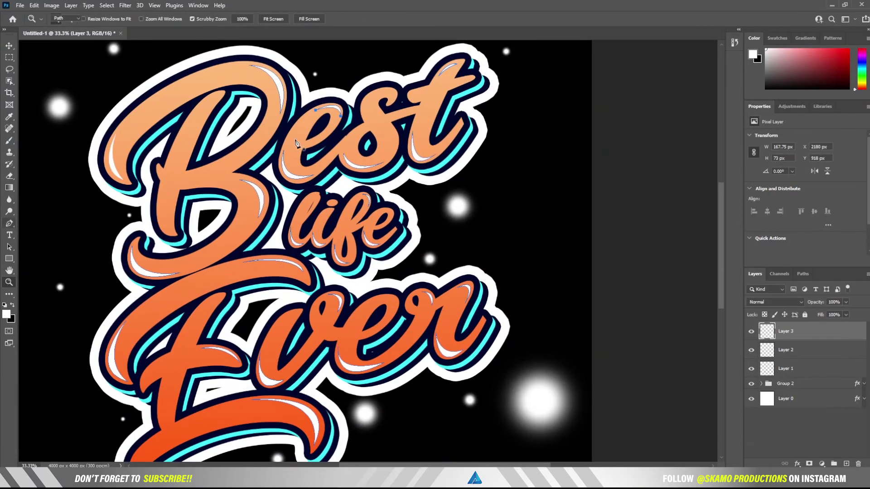
key("p")
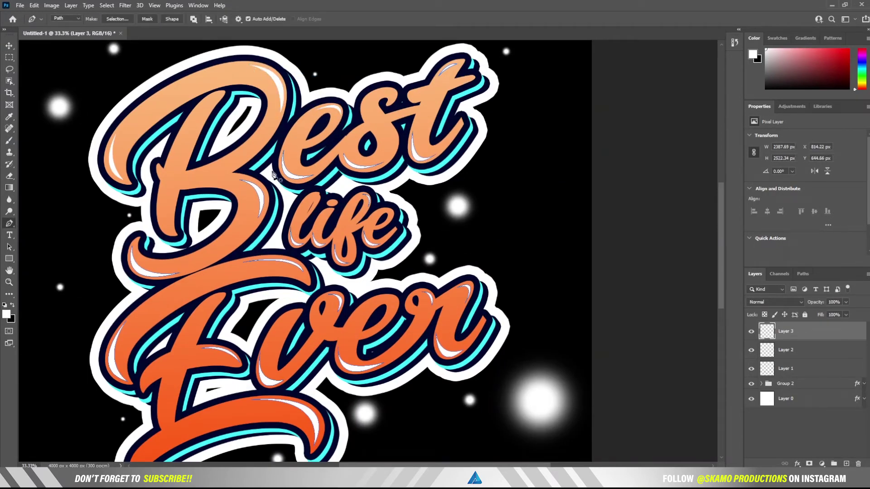
left_click(294, 192)
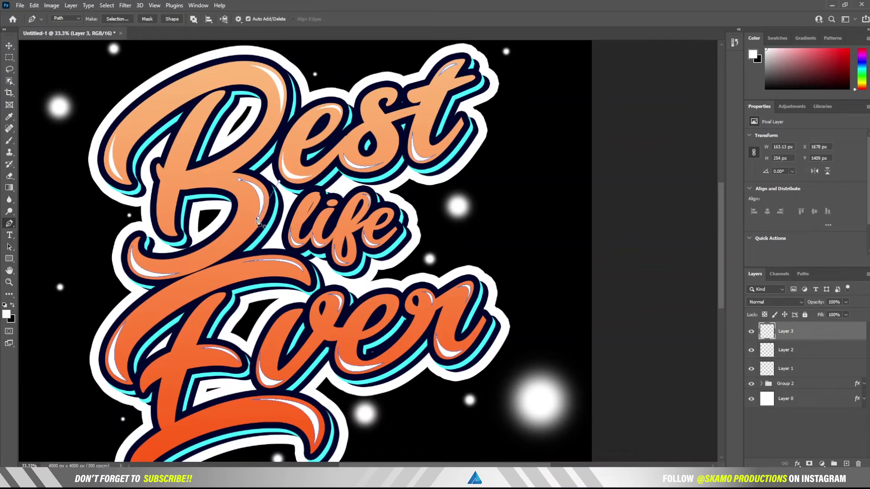
left_click(240, 182)
key("Escape")
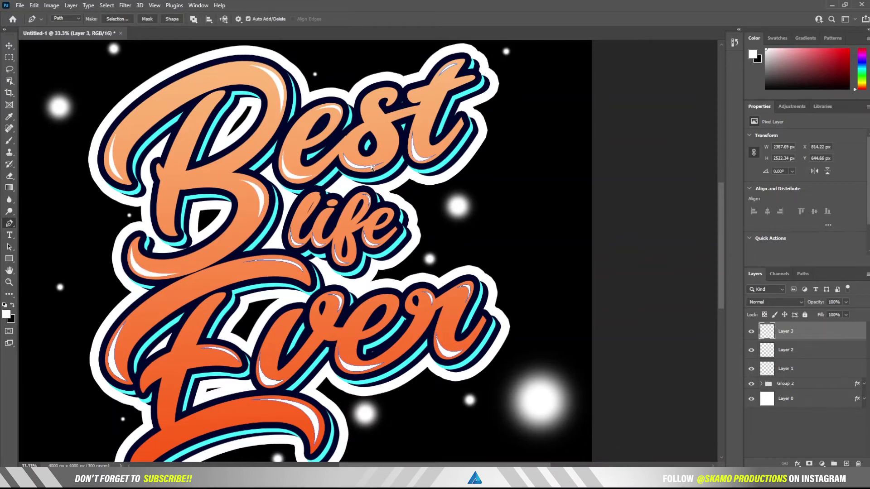
left_click(343, 154)
key("Escape")
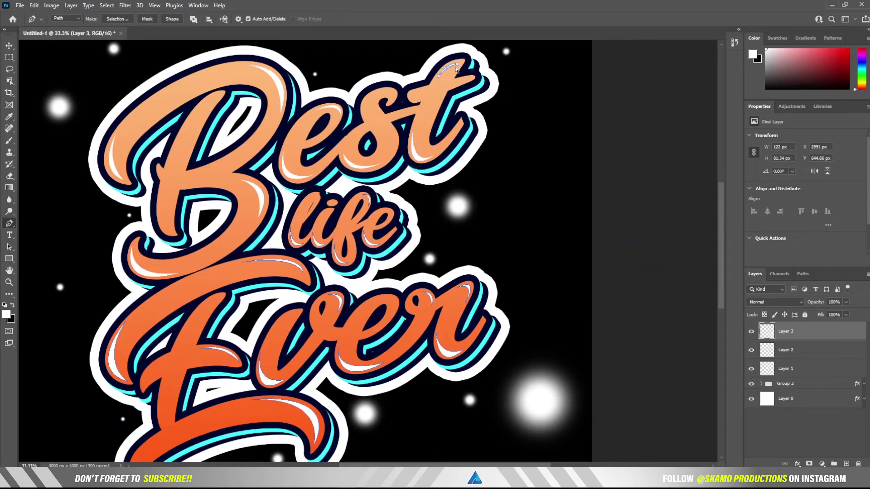
Try and discard trial highlight curves on 'life', the r of 'Ever' and the B tail
scroll(449, 166, "down", 1)
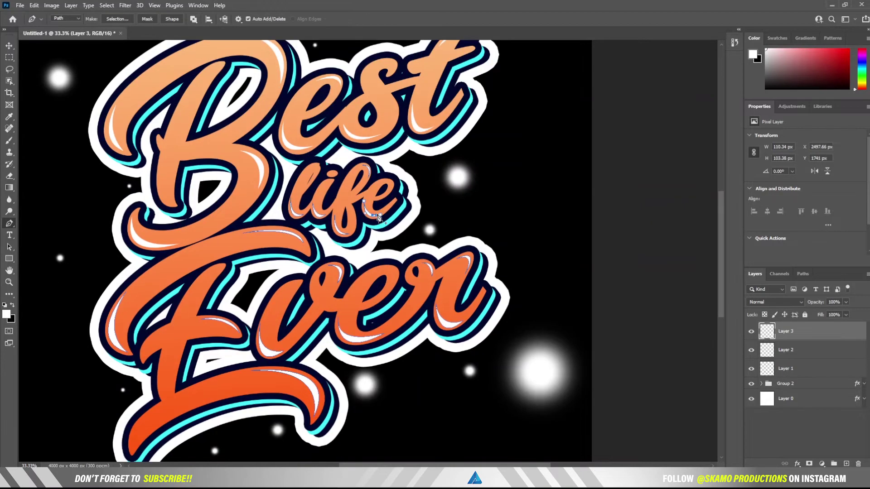
left_click(368, 181)
key("Escape")
mouse_move(335, 235)
left_mouse_down()
mouse_move(336, 219)
mouse_move(291, 197)
left_mouse_up()
key("Escape")
key("Escape")
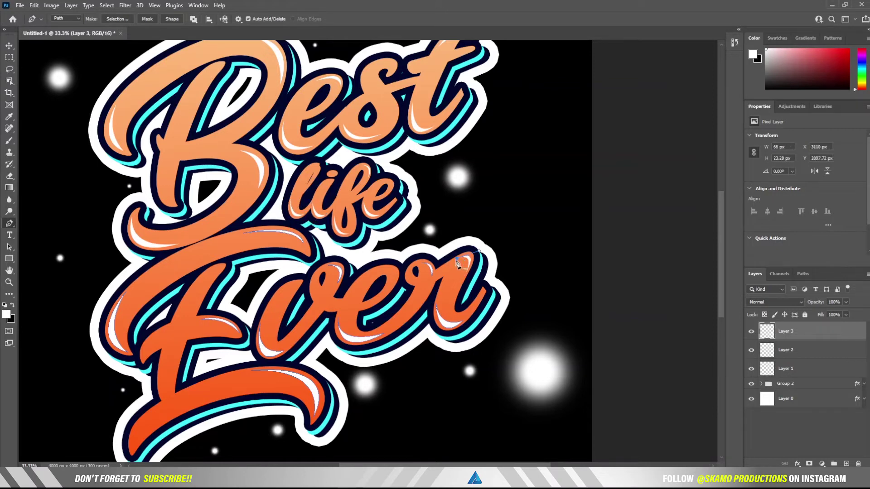
left_click_drag(422, 263, 434, 284)
key("Escape")
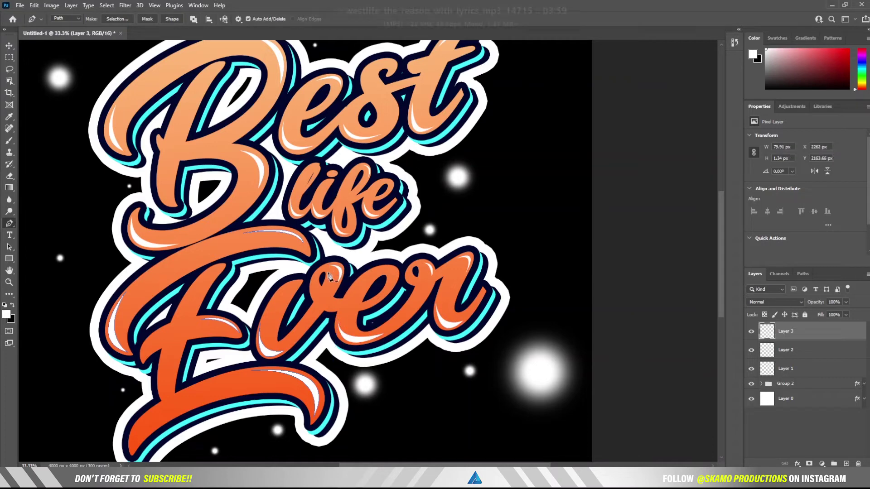
left_click_drag(243, 233, 337, 215)
key("Escape")
Discard a trial curve on the E and zoom out to 16.7% to view the whole sticker
scroll(304, 248, "down", 1)
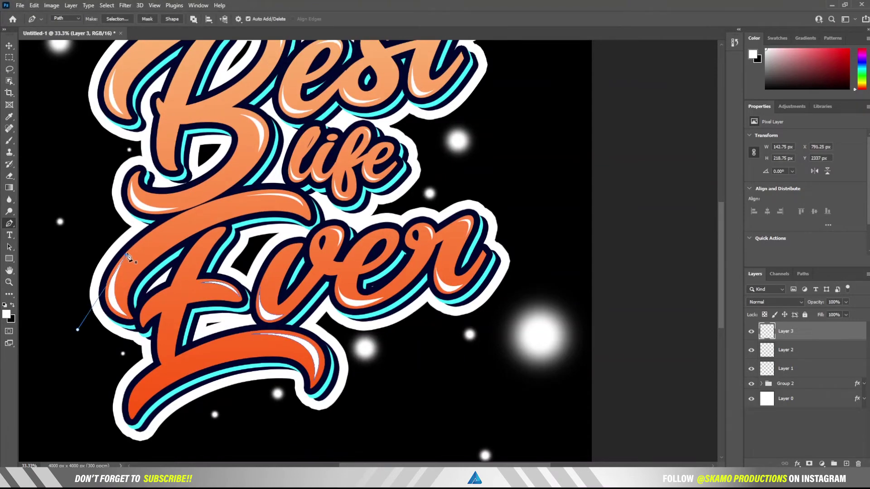
left_click_drag(199, 282, 229, 281)
key("Escape")
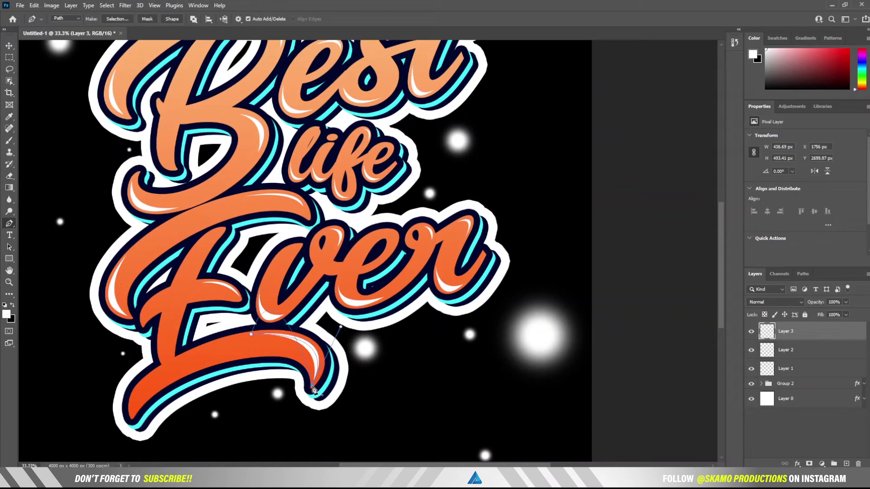
scroll(255, 341, "up", 2)
key("z")
key("ctrl+minus")
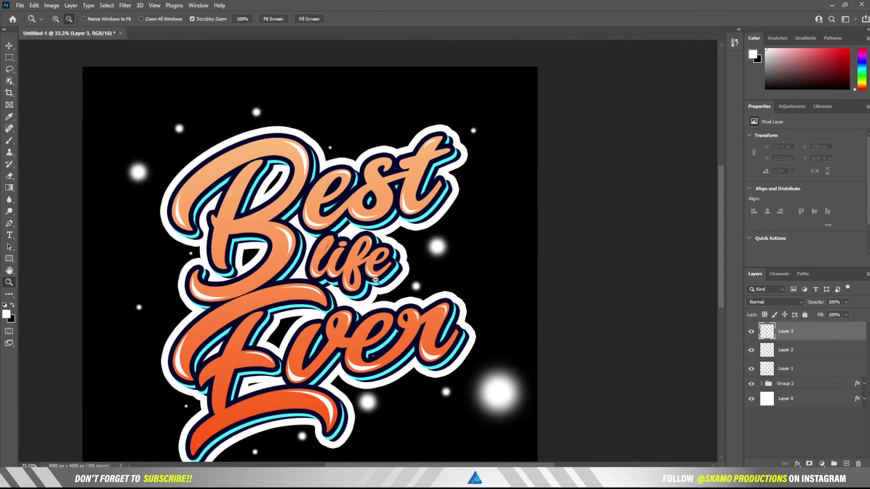
key("ctrl+minus")
left_click(13, 46)
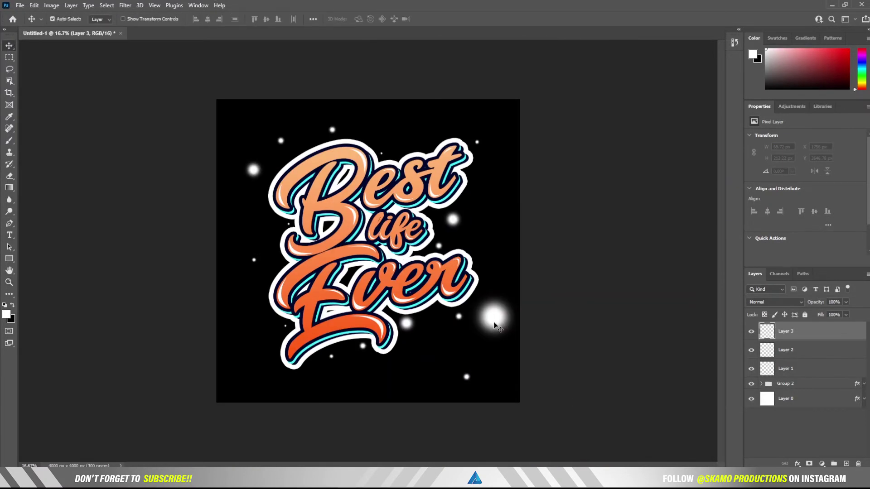
Squash the Layer 3 glow into a thin vertical streak beside the lower right of 'Ever'
left_click_drag(494, 324, 480, 334)
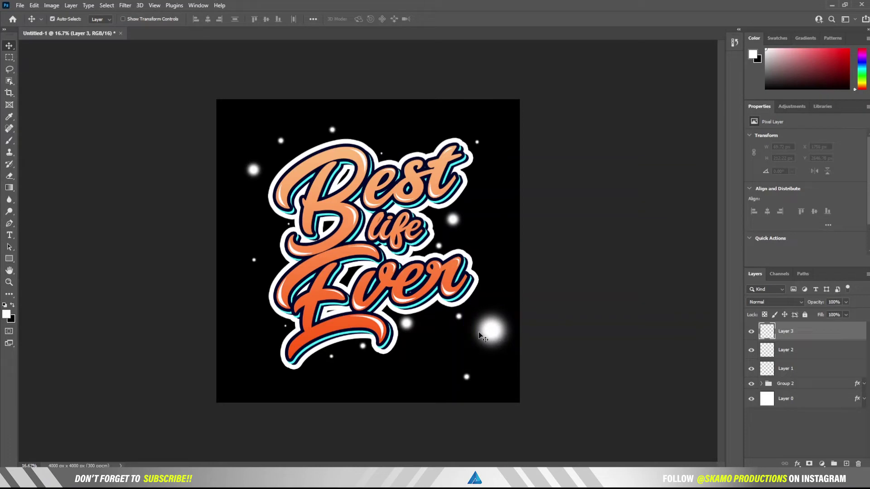
left_click(751, 331)
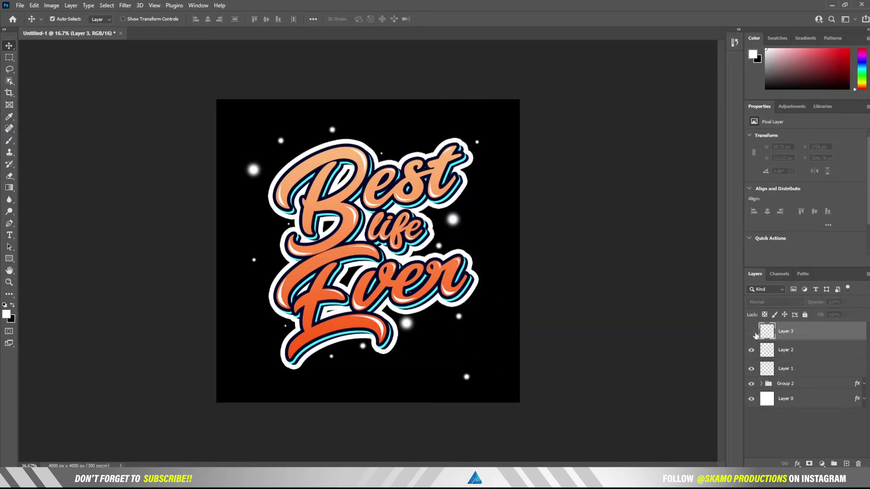
left_click(752, 333)
mouse_move(487, 339)
left_mouse_down()
mouse_move(466, 336)
mouse_move(464, 279)
left_mouse_up()
left_click(123, 19)
left_click_drag(463, 335, 490, 342)
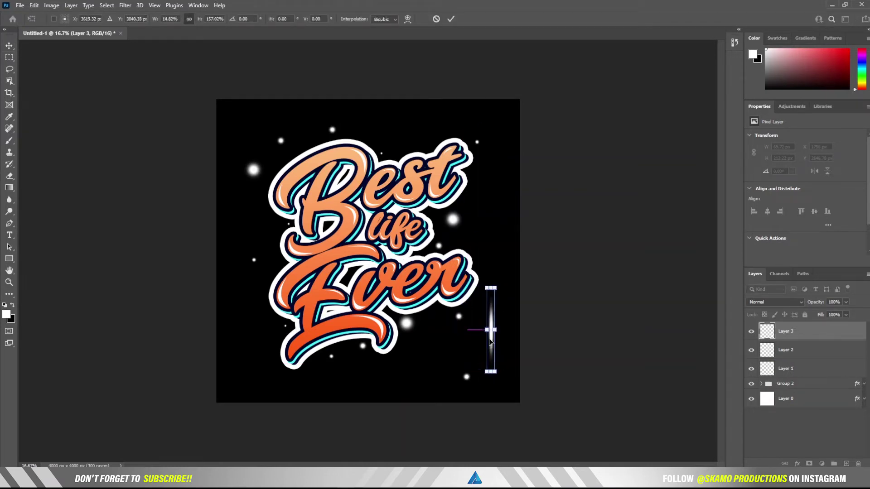
left_click(450, 19)
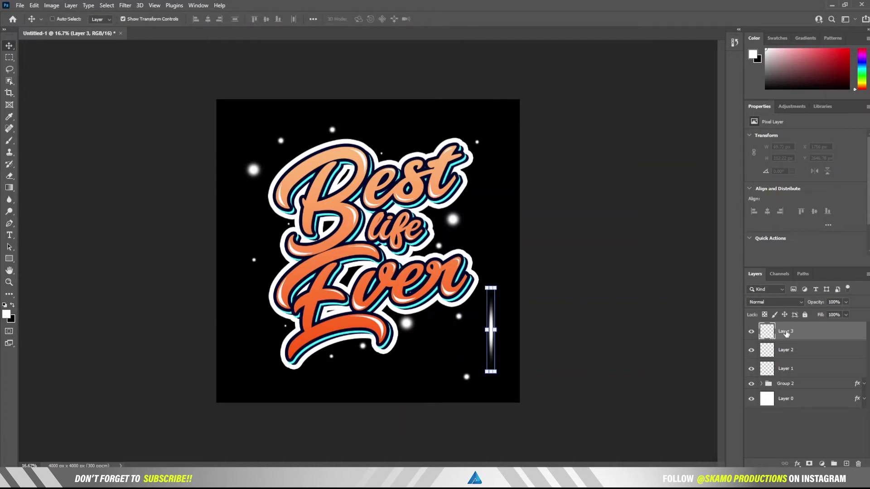
Duplicate the streak and rotate the copy 90° to form a four-point star sparkle
key("ctrl+j")
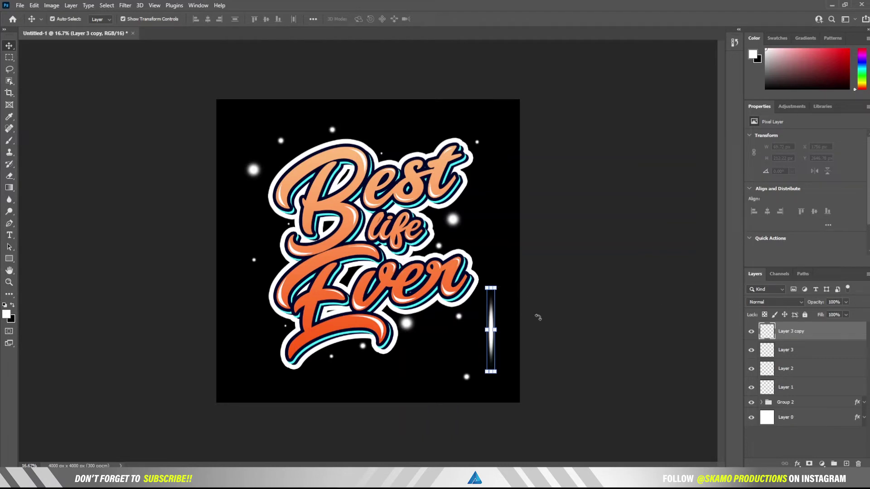
left_click_drag(539, 317, 505, 298)
type("9")
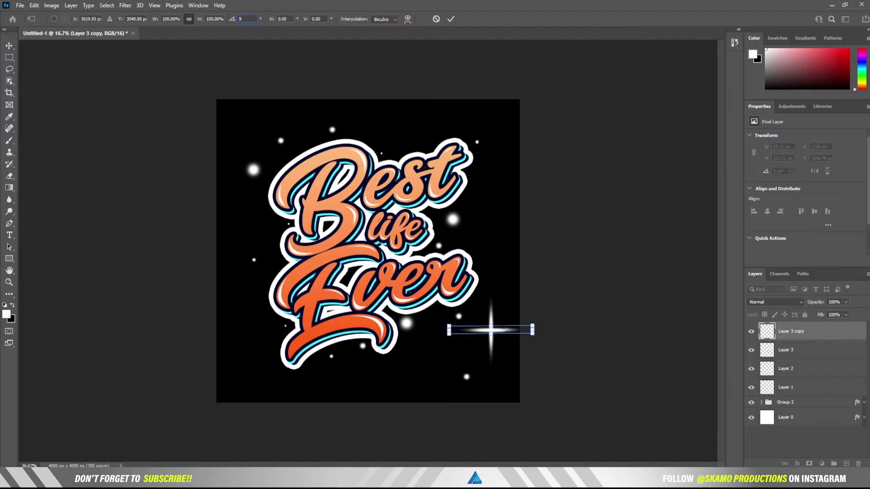
type("0")
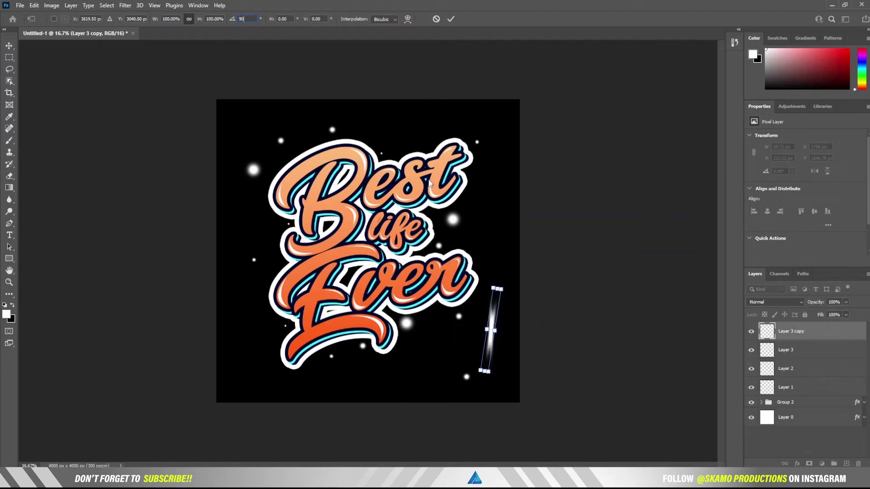
left_click(450, 19)
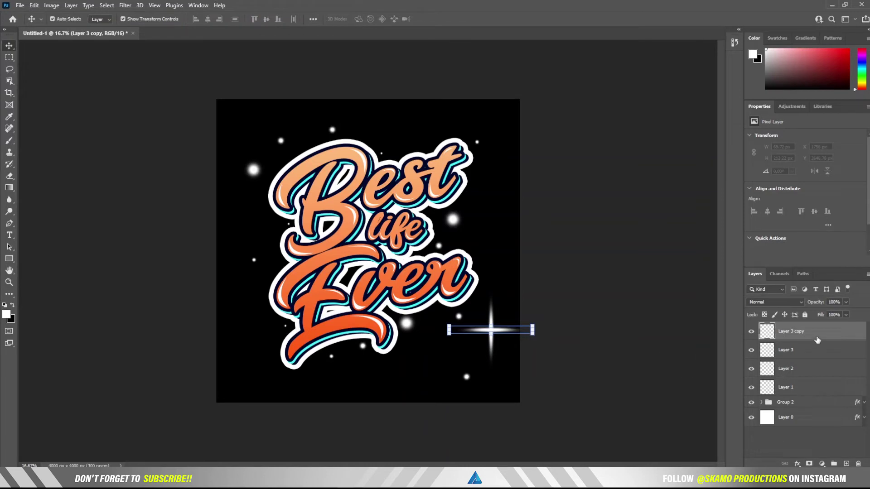
left_click(125, 20)
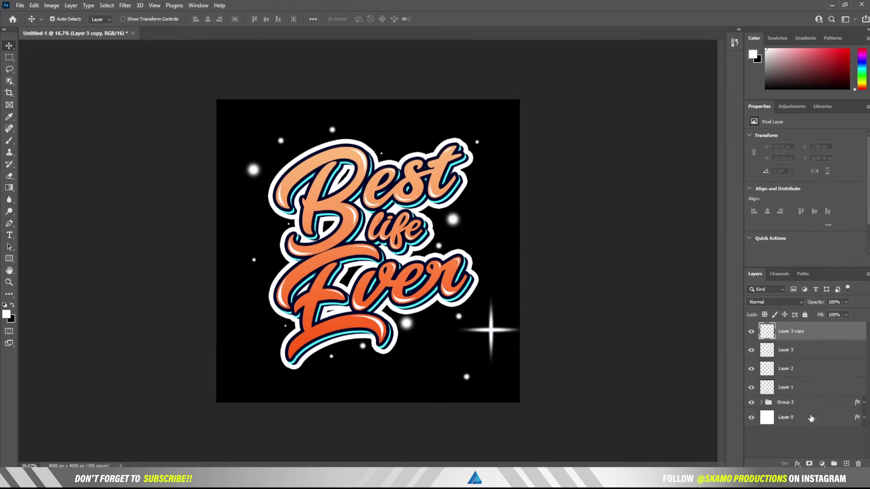
left_click(813, 357, "shift")
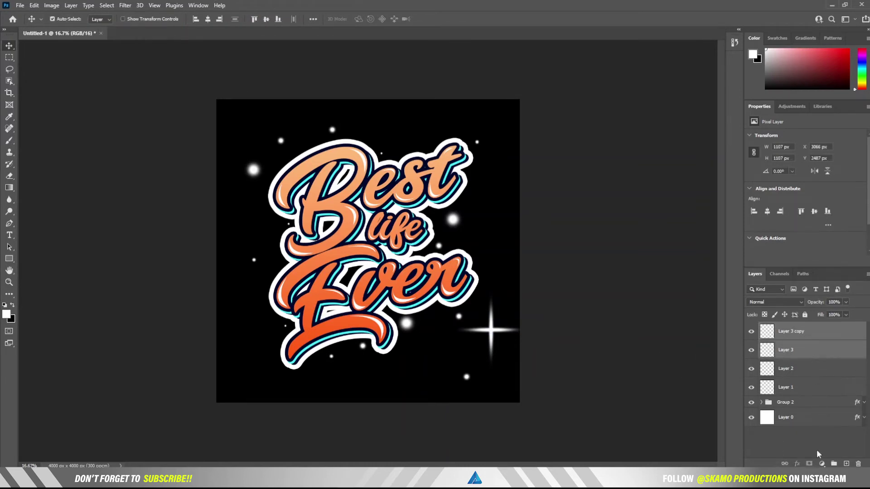
Merge the two streak layers into one sparkle, move it above 'Best', and copy one right of 'life'
right_click(803, 350)
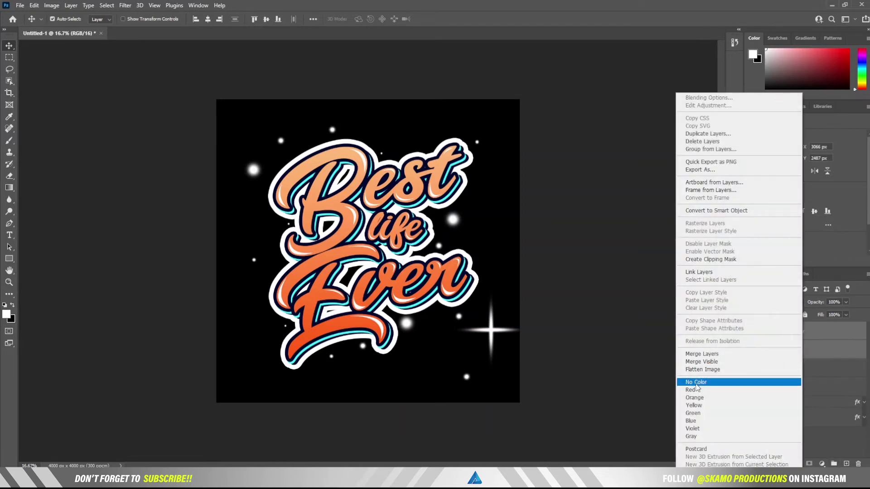
left_click(702, 354)
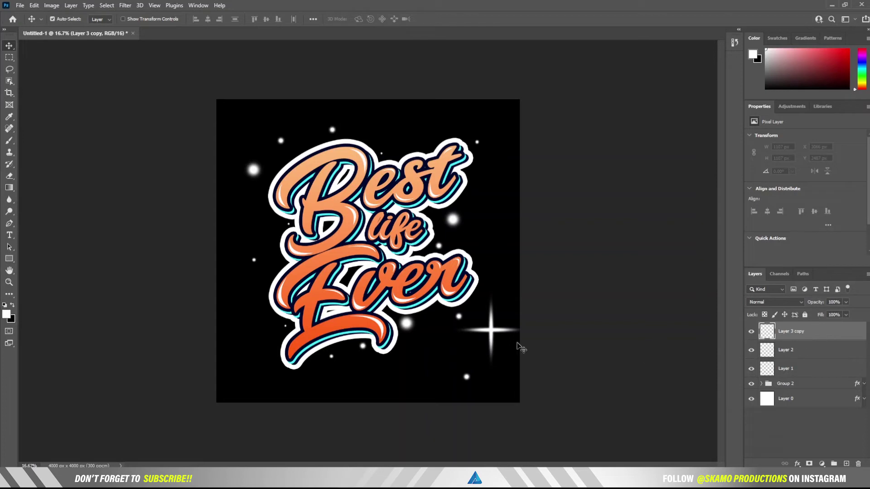
left_click_drag(494, 332, 363, 155)
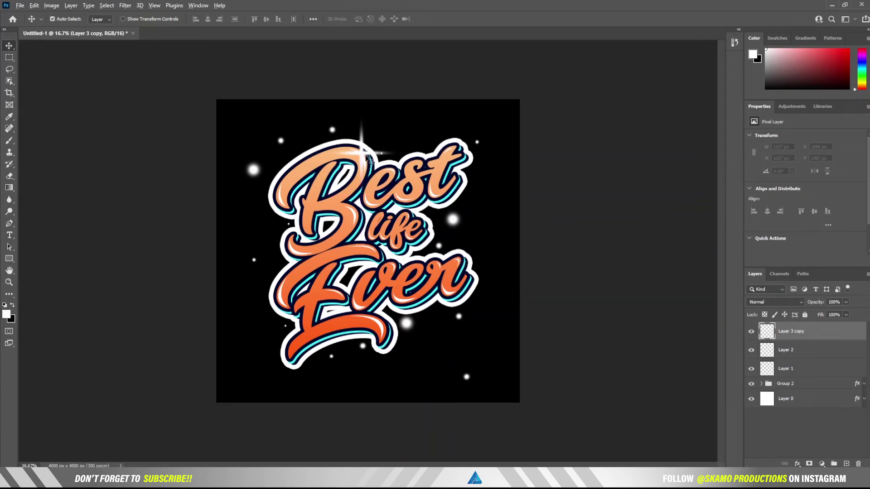
left_click_drag(362, 156, 462, 258)
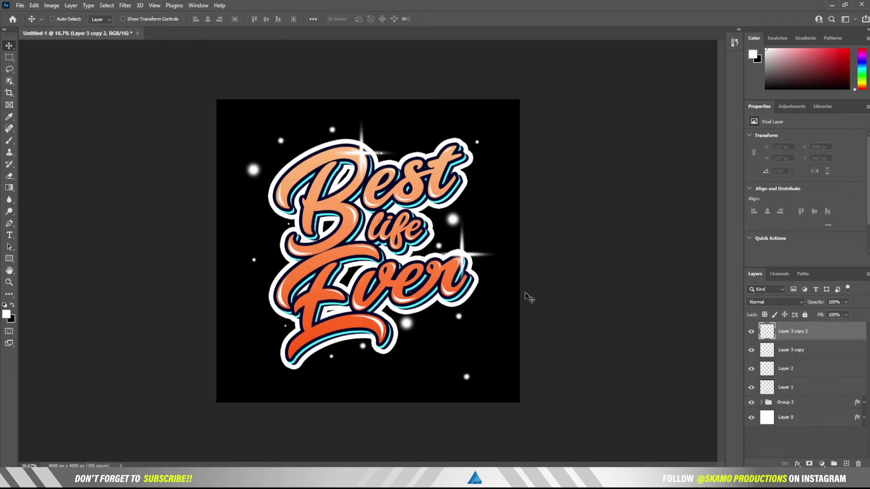
Scale down the second sparkle and drop another copy at the canvas's lower left
key("ctrl")
left_click(122, 19)
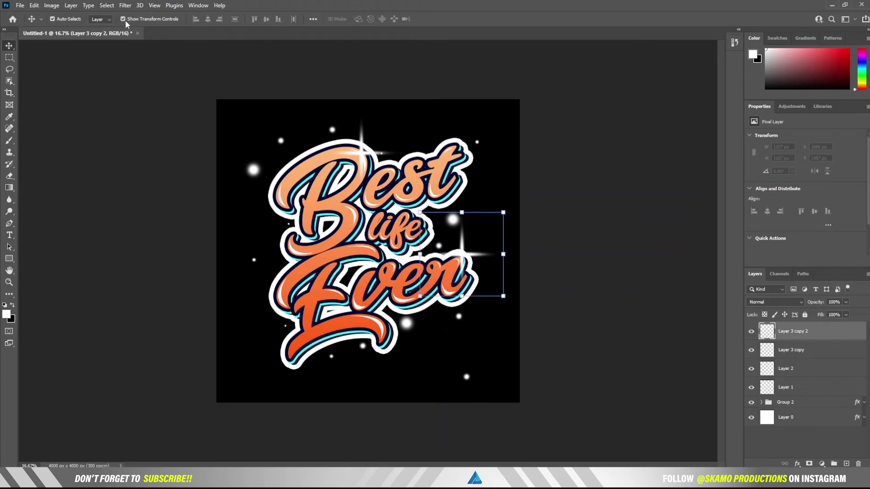
left_click_drag(495, 221, 472, 236)
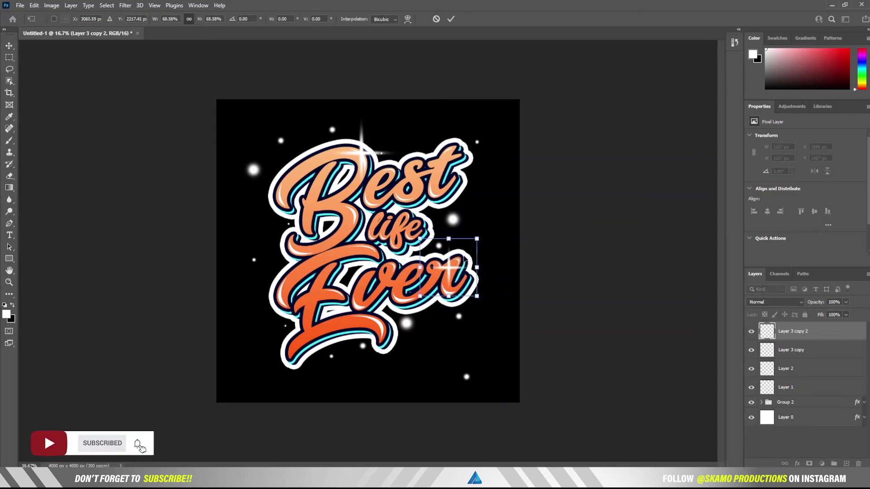
left_click_drag(447, 271, 462, 259)
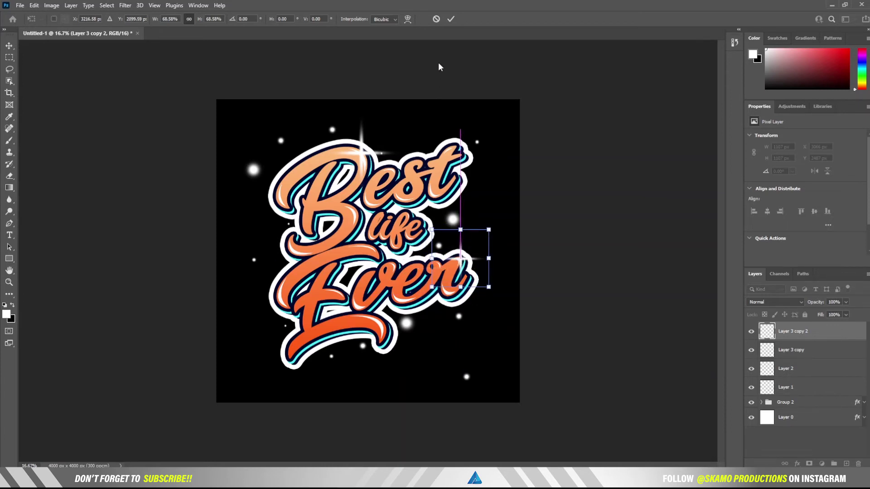
left_click(450, 20)
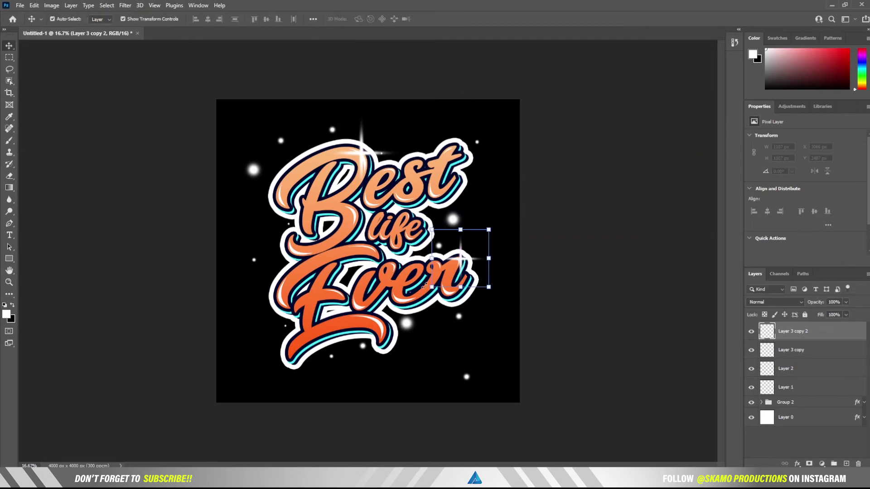
left_click(122, 19)
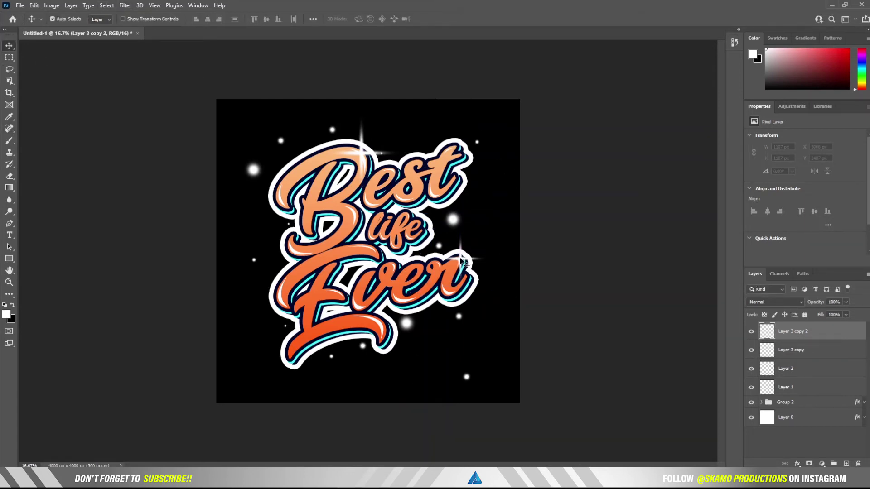
mouse_move(461, 260)
left_mouse_down()
mouse_move(272, 372)
mouse_move(272, 385)
left_mouse_up()
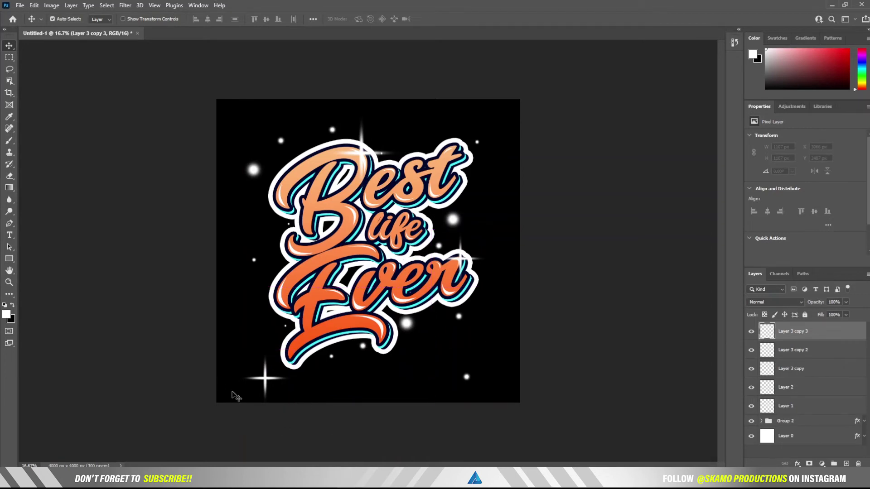
Duplicate sparkles, placing one left of the B and another beneath Ever
left_click_drag(266, 383, 269, 156)
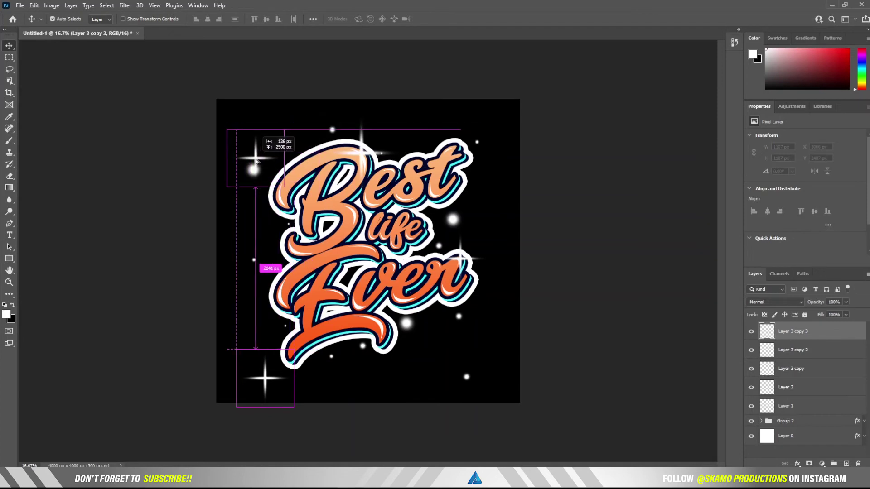
left_click_drag(268, 156, 260, 171)
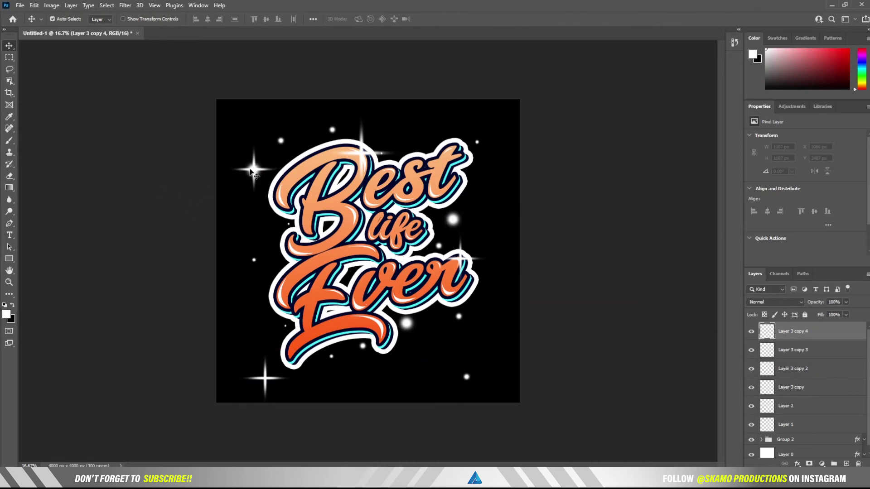
left_click_drag(255, 170, 495, 325)
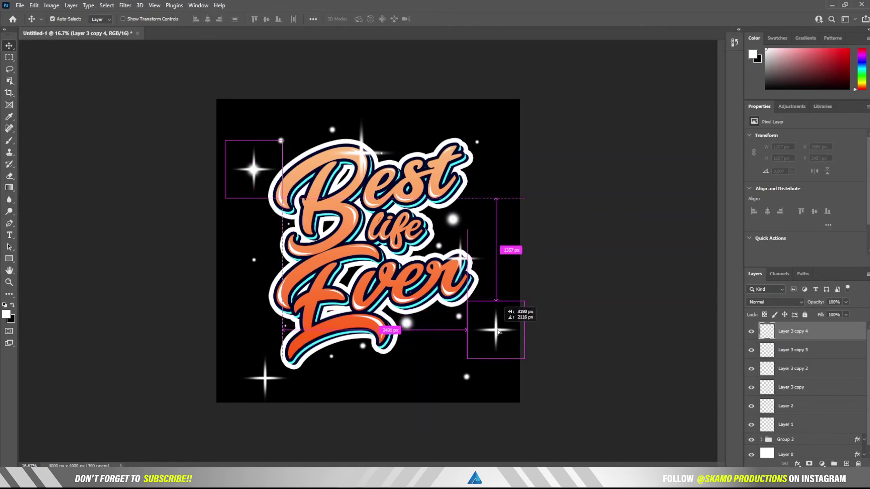
left_click_drag(495, 325, 428, 332)
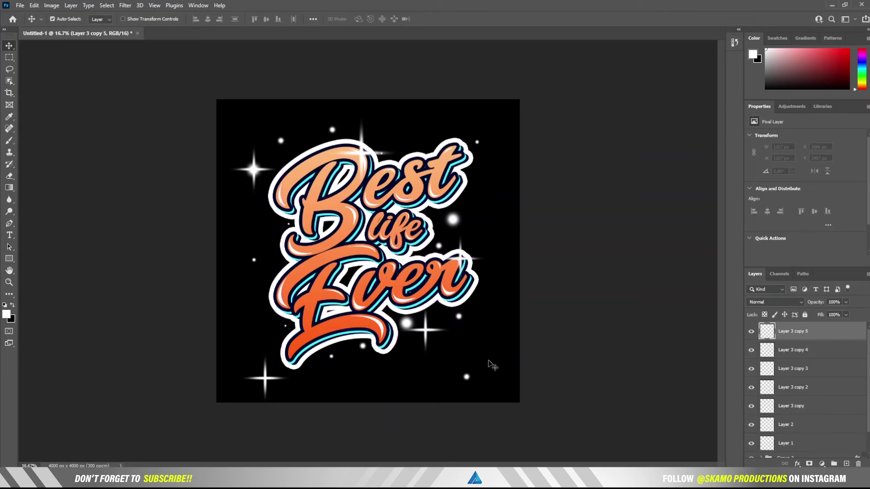
Shrink the sparkle beneath Ever, commit it, and hide the transform controls
left_click(125, 19)
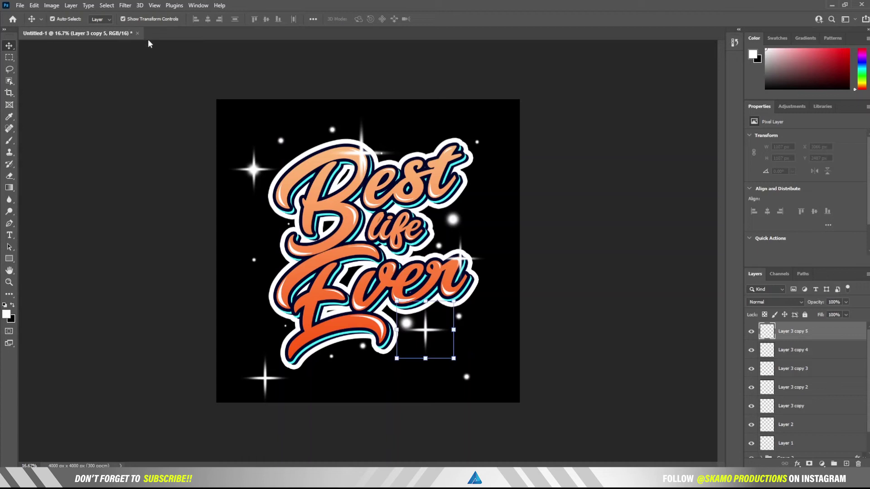
left_click_drag(453, 301, 430, 325)
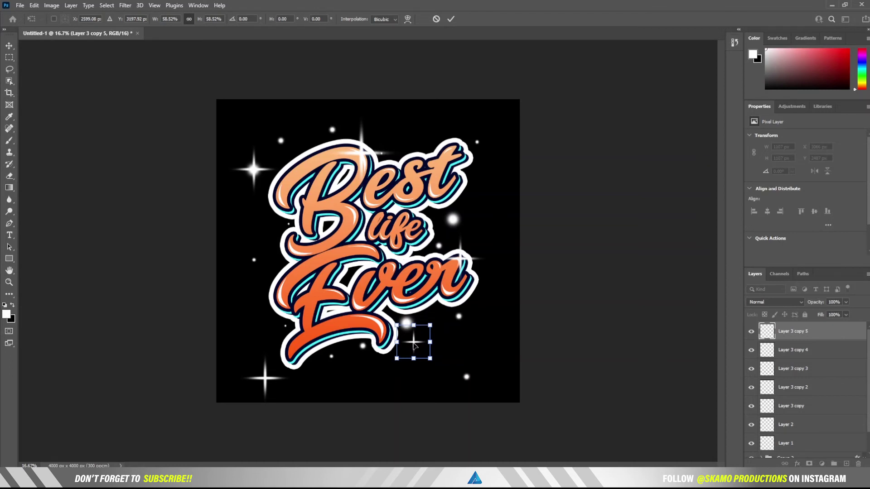
mouse_move(413, 344)
left_mouse_down()
mouse_move(432, 344)
mouse_move(432, 324)
left_mouse_up()
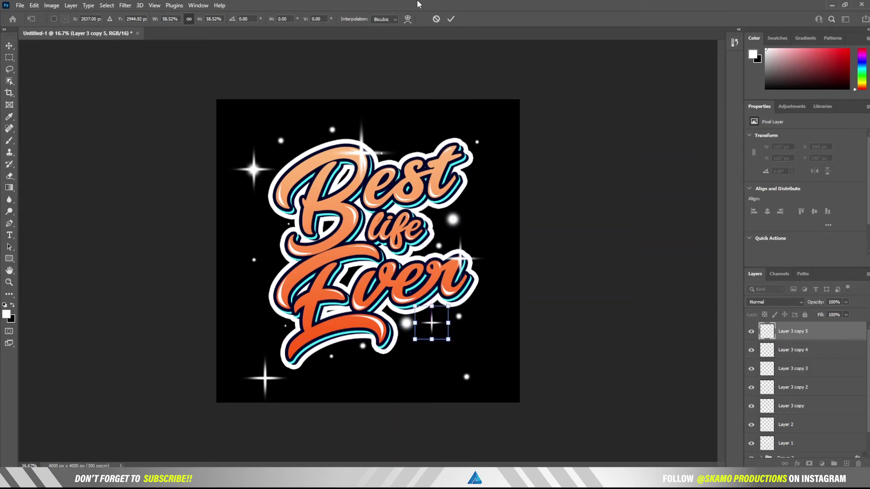
left_click(450, 19)
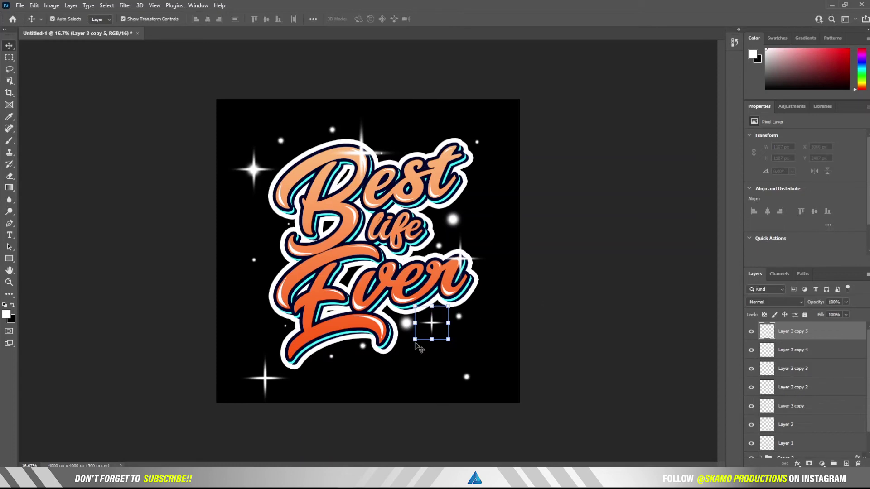
left_click(123, 20)
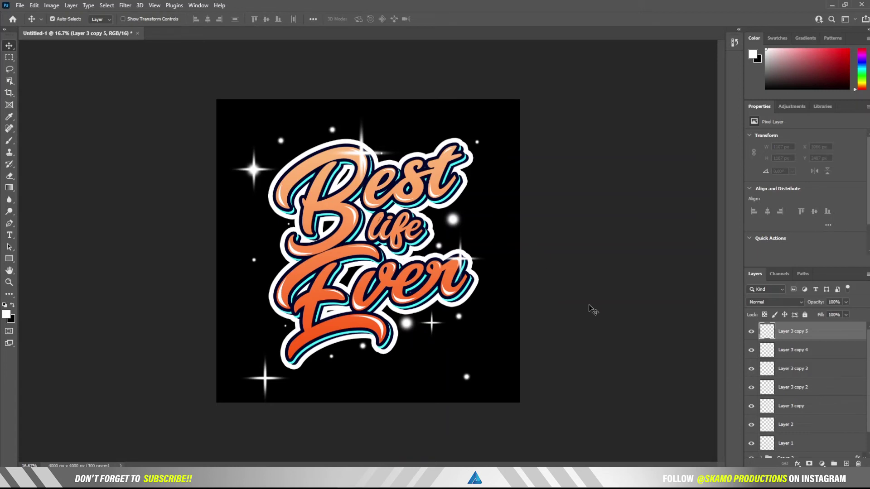
key("z")
left_click_drag(518, 301, 534, 303)
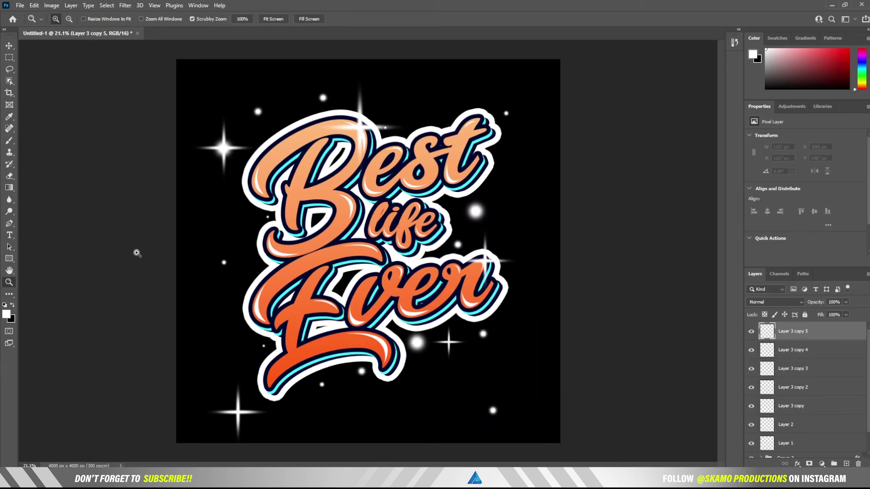
Add a new empty top layer and zoom in on the lettering with Lasso ready
key("v")
key("ctrl+shift+alt+n")
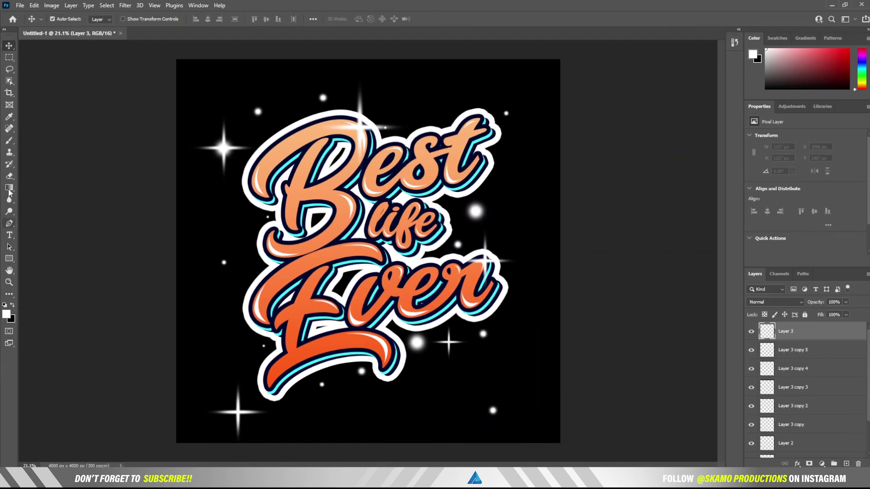
left_click(10, 69)
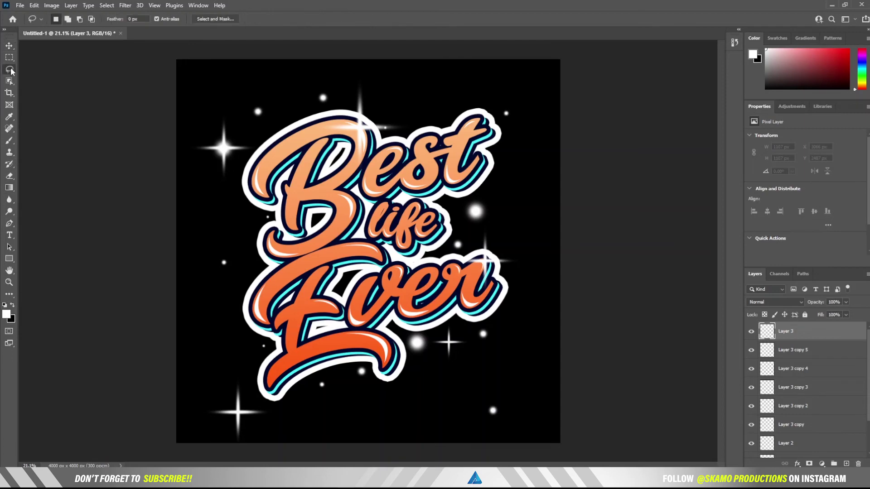
key("z")
left_click(343, 168)
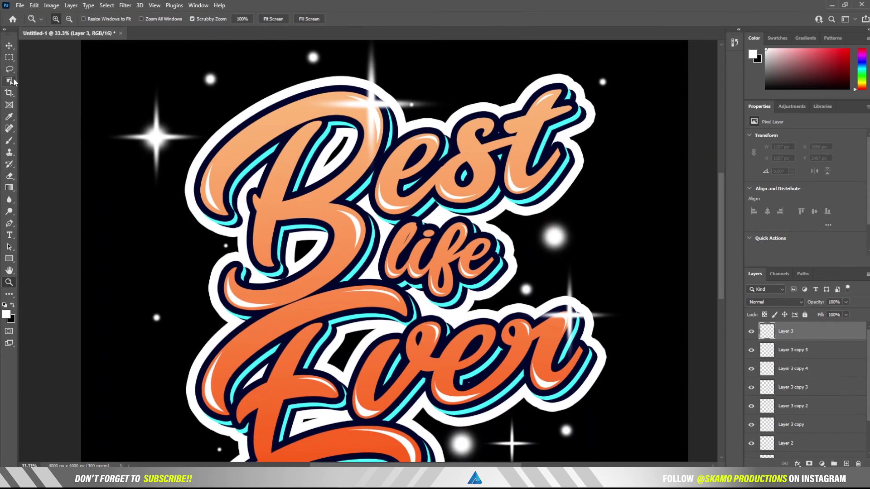
left_click(9, 69)
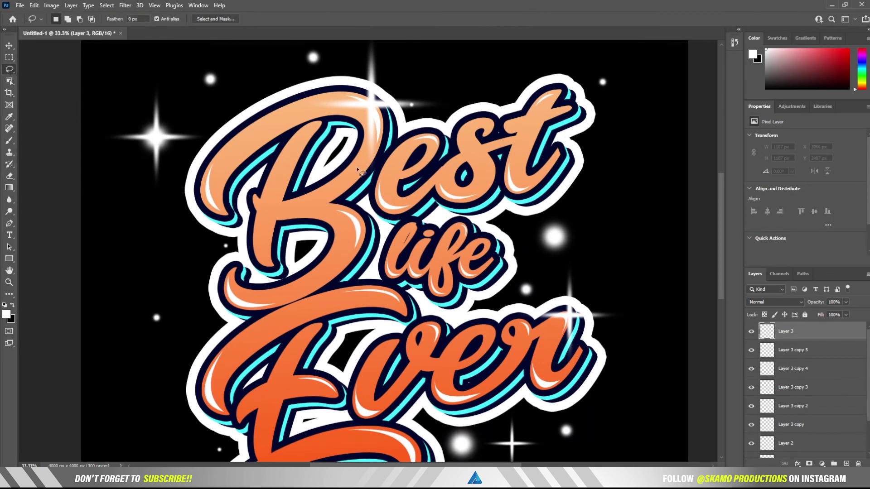
Lasso-select the black gaps inside the B and the E
mouse_move(345, 136)
left_mouse_down()
mouse_move(329, 163)
mouse_move(350, 152)
left_mouse_up()
left_click_drag(348, 152, 345, 135)
key("shift")
mouse_move(317, 234)
left_mouse_down()
mouse_move(289, 244)
mouse_move(294, 268)
mouse_move(316, 255)
mouse_move(318, 238)
left_mouse_up()
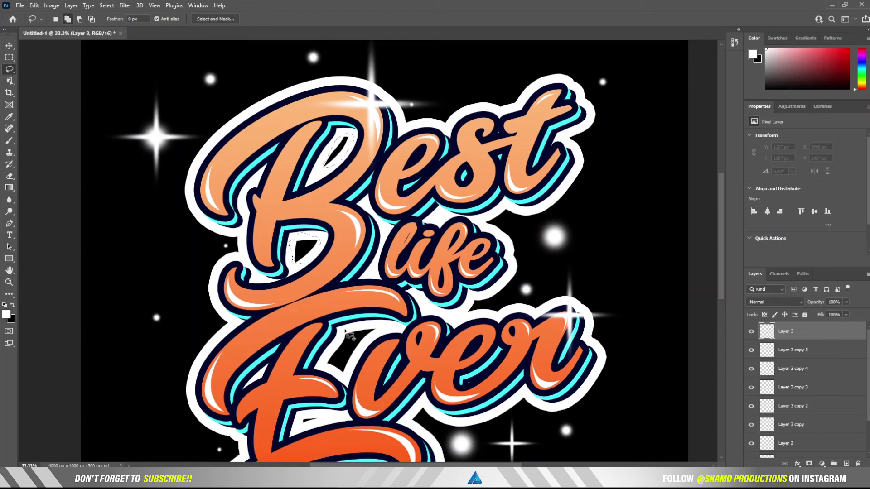
mouse_move(344, 330)
left_mouse_down()
mouse_move(374, 330)
mouse_move(359, 346)
left_mouse_up()
mouse_move(360, 349)
left_mouse_down()
mouse_move(330, 365)
mouse_move(348, 336)
left_mouse_up()
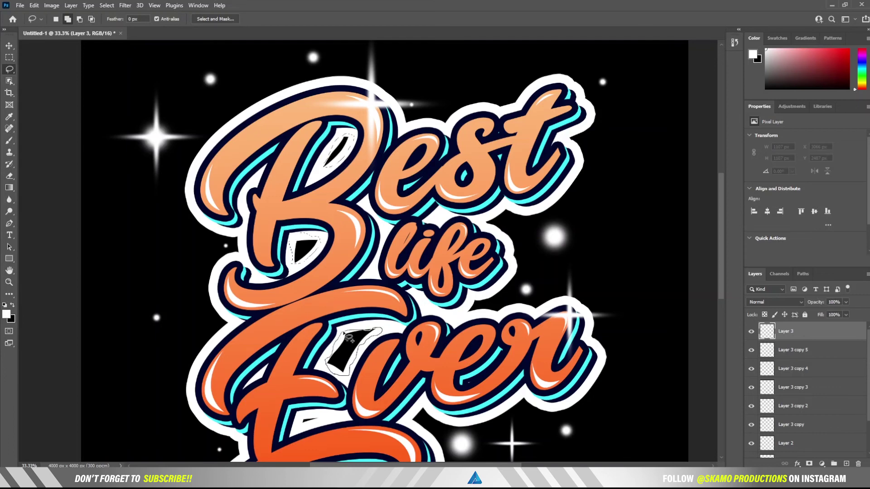
Fill the selection with white and add the E's lower gap to the selection
key("alt+BackSpace")
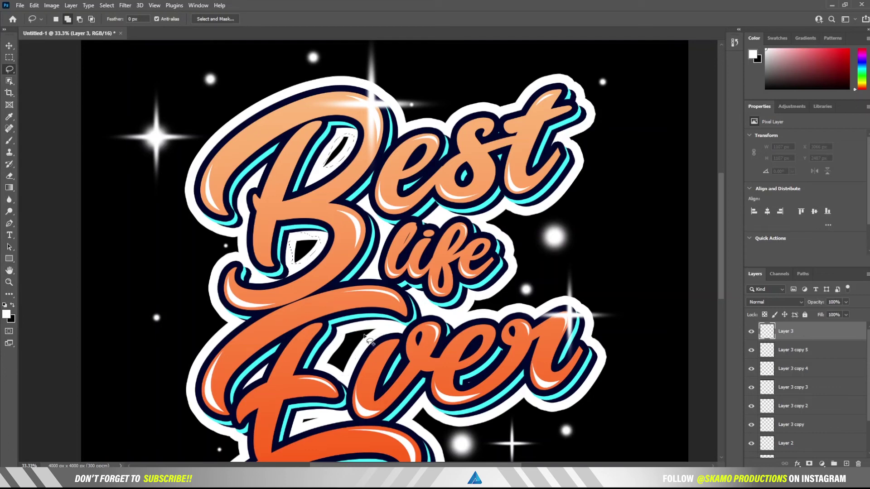
scroll(365, 337, "down", 2)
left_click_drag(374, 325, 370, 302)
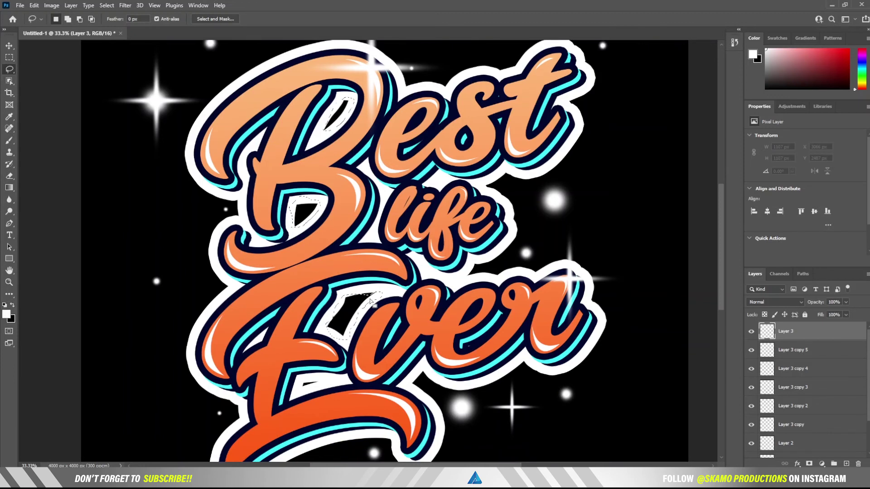
scroll(308, 377, "down", 1)
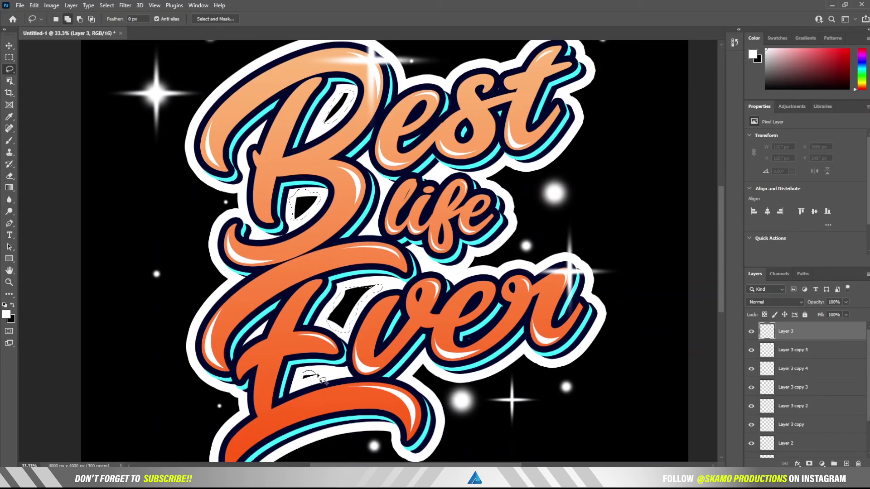
mouse_move(308, 377)
left_mouse_down()
mouse_move(316, 384)
mouse_move(301, 371)
left_mouse_up()
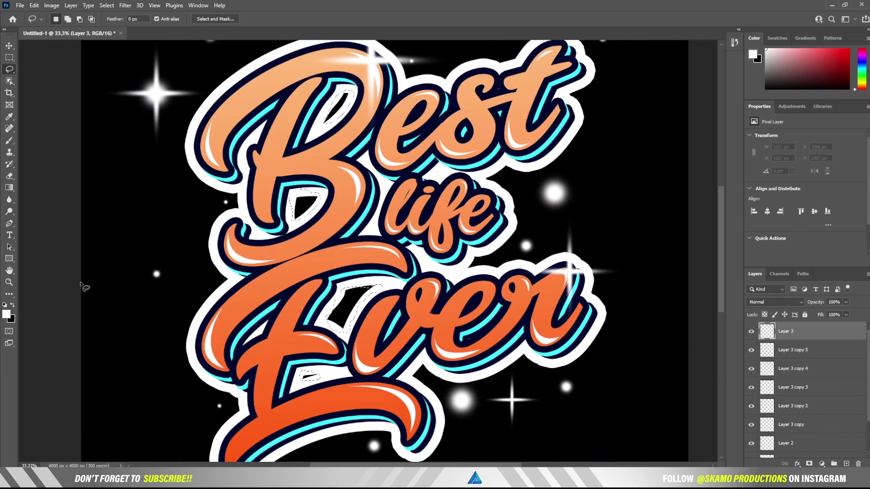
key("b")
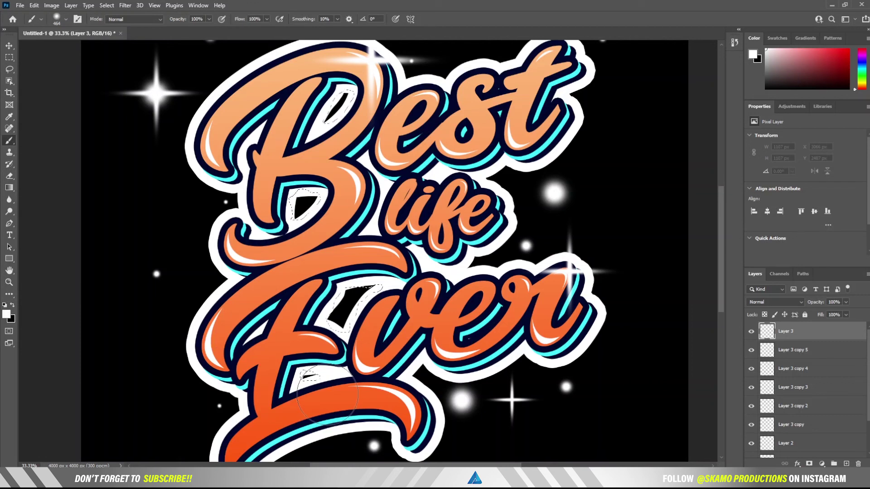
Paint white into the upper and lower gaps of the E and B with a size-125 brush
key("bracketleft")
key("bracketleft")
key("bracketleft")
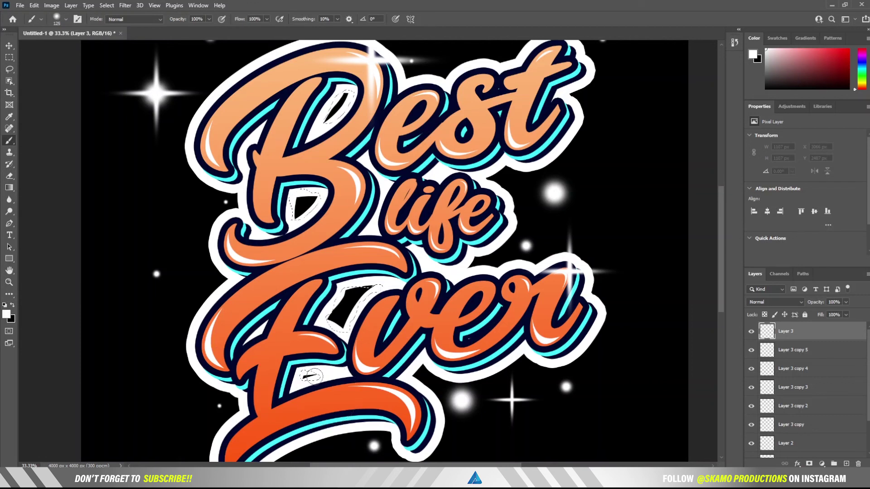
left_click_drag(312, 375, 312, 374)
left_click_drag(355, 292, 365, 284)
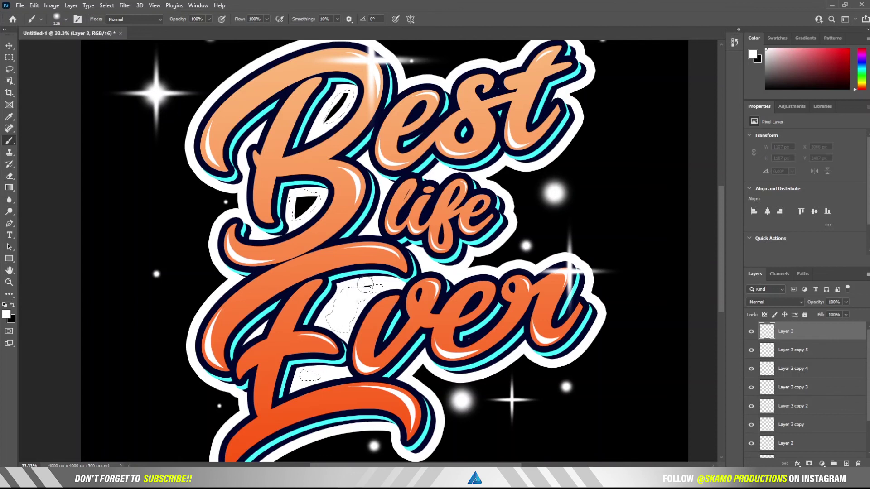
left_click_drag(299, 205, 314, 199)
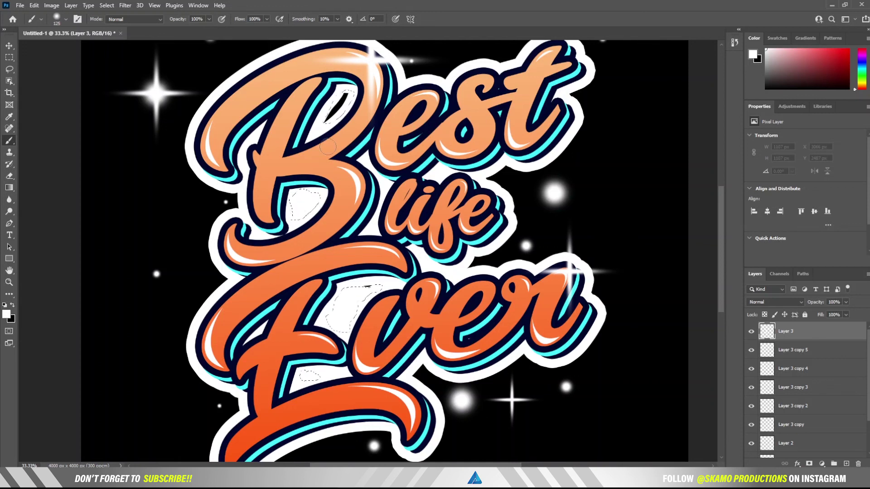
mouse_move(337, 106)
left_mouse_down()
mouse_move(327, 119)
mouse_move(343, 95)
mouse_move(338, 112)
mouse_move(347, 102)
left_mouse_up()
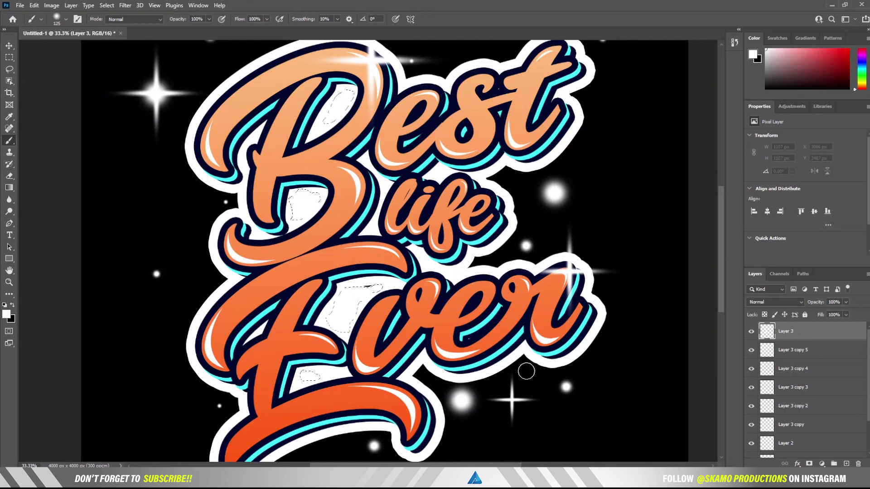
key("z")
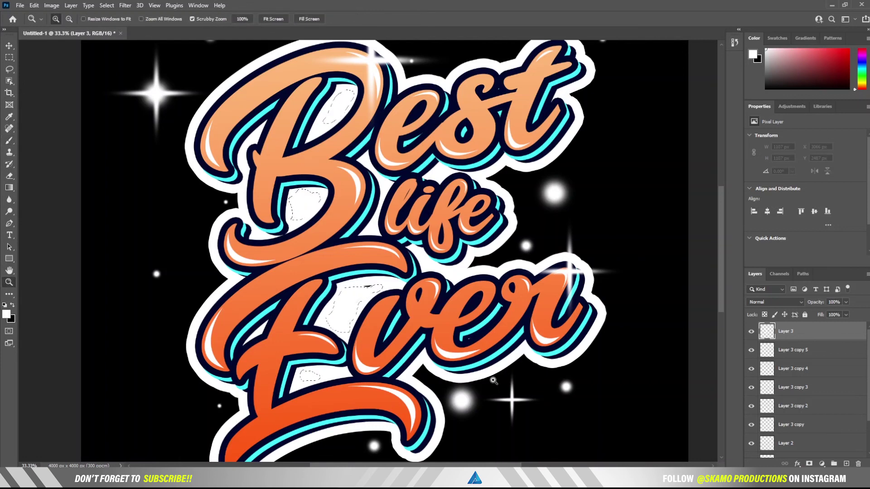
left_click(493, 381, "alt")
left_click(476, 363, "alt")
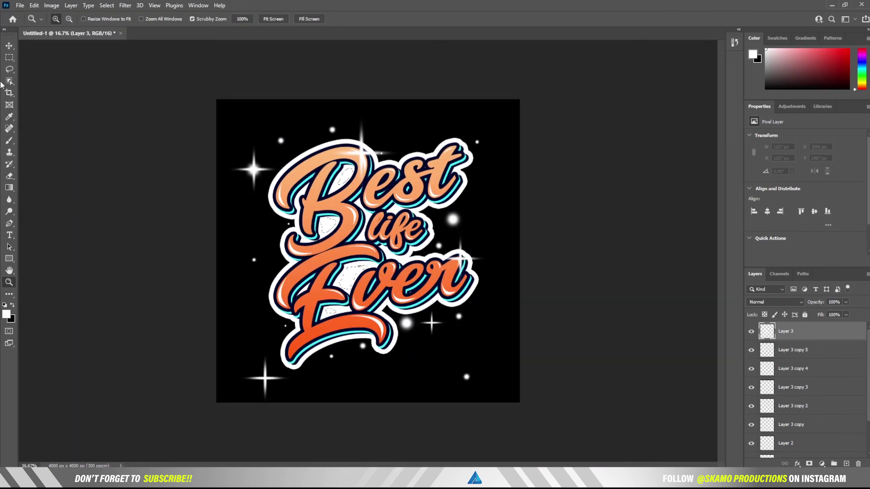
key("v")
left_click(379, 398)
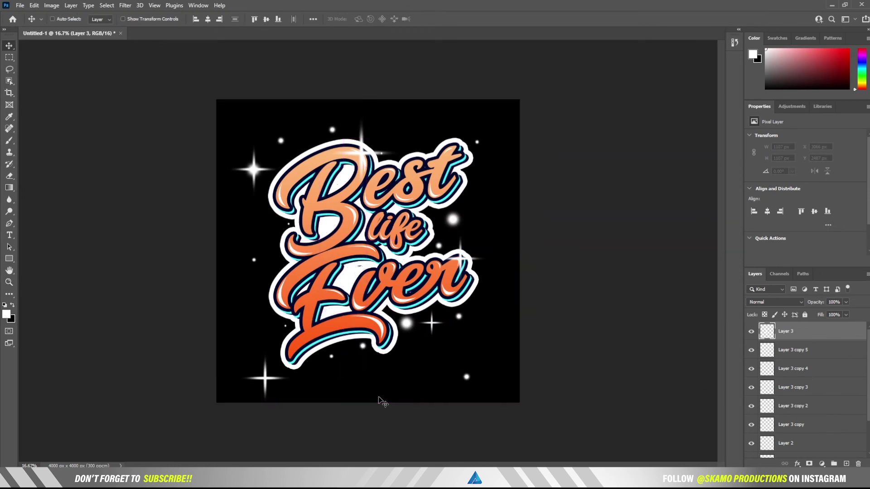
key("ctrl")
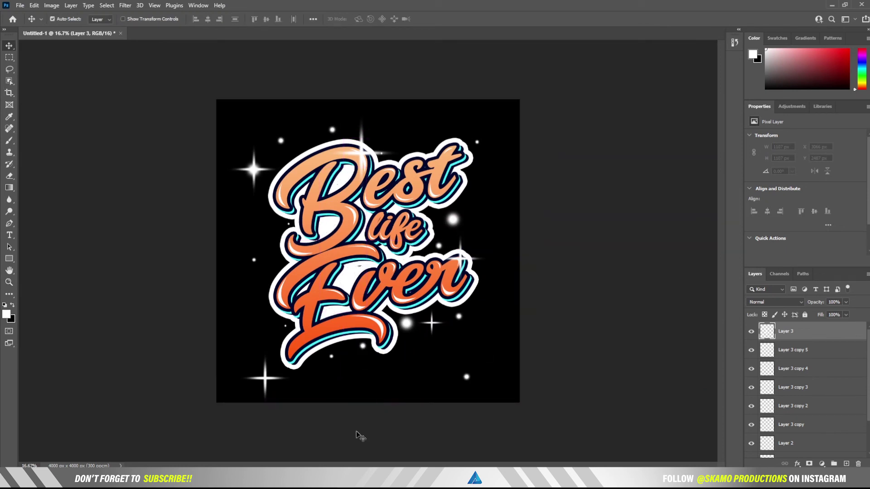
left_click(9, 141)
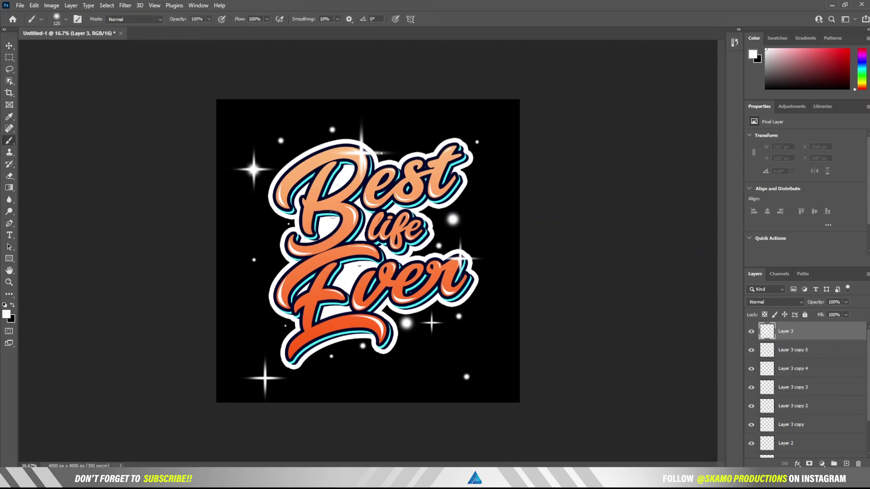
key("bracketleft")
key("bracketleft")
left_click(10, 46)
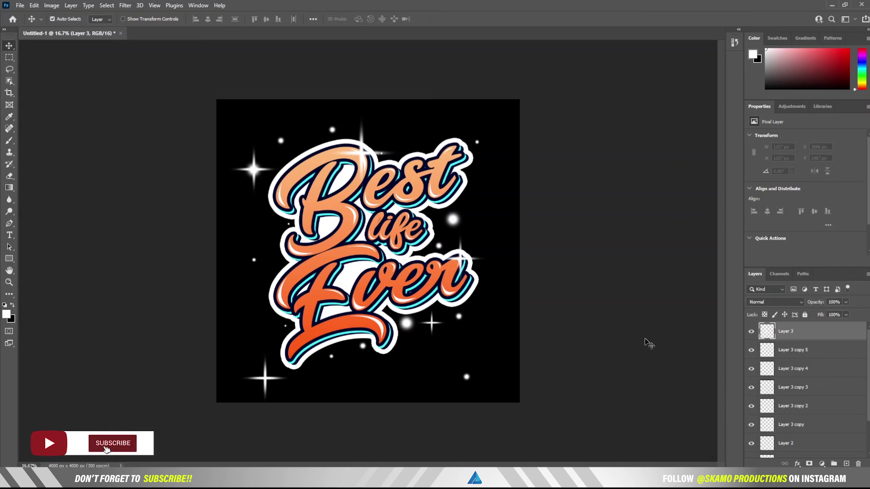
left_click(751, 332)
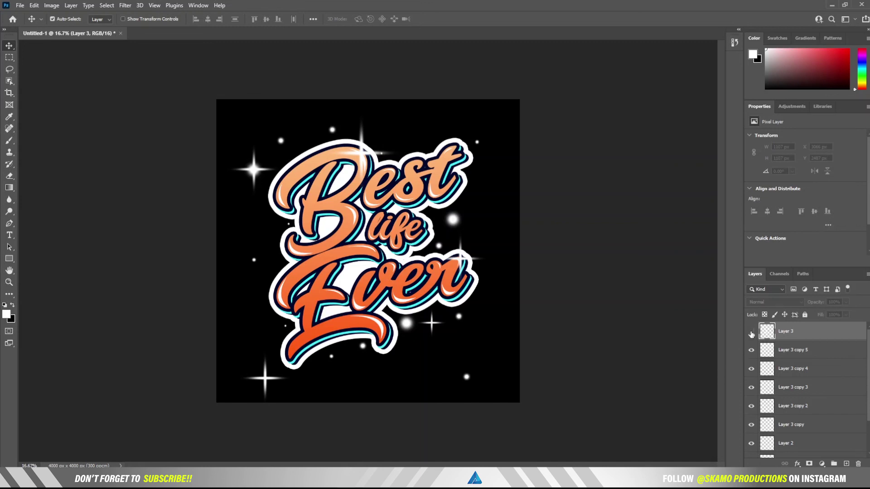
left_click(751, 332)
key("z")
left_click(416, 398, "alt")
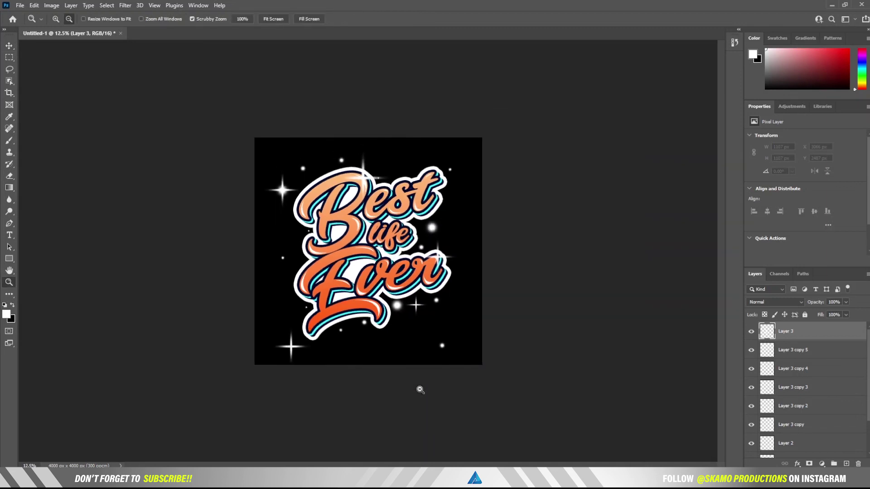
left_click_drag(417, 365, 439, 378)
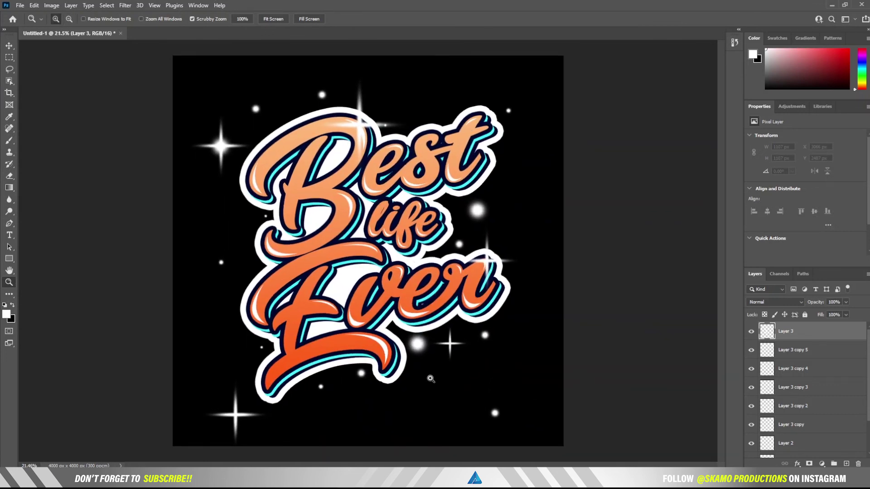